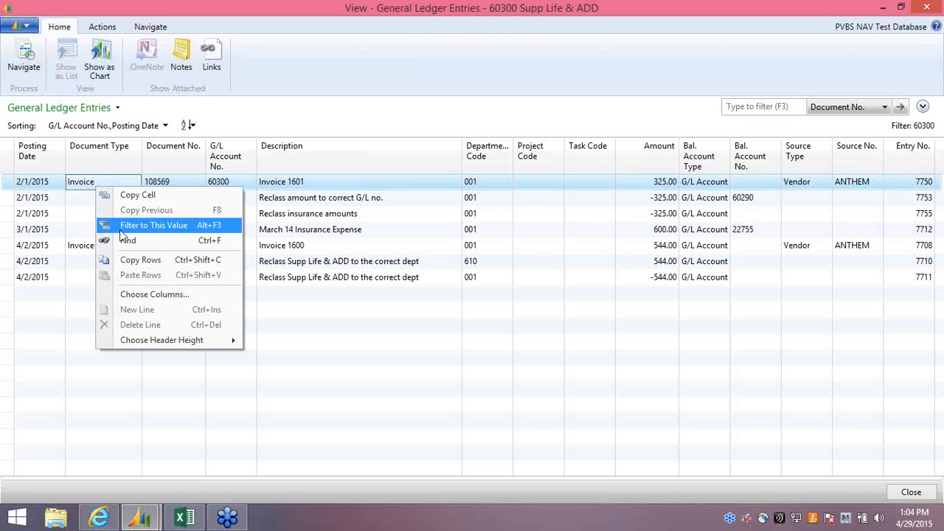
# Step: Filter the general ledger entries of account 60300 to the Invoice document type, and close the entries list after viewing it
pyautogui.click(120, 230)
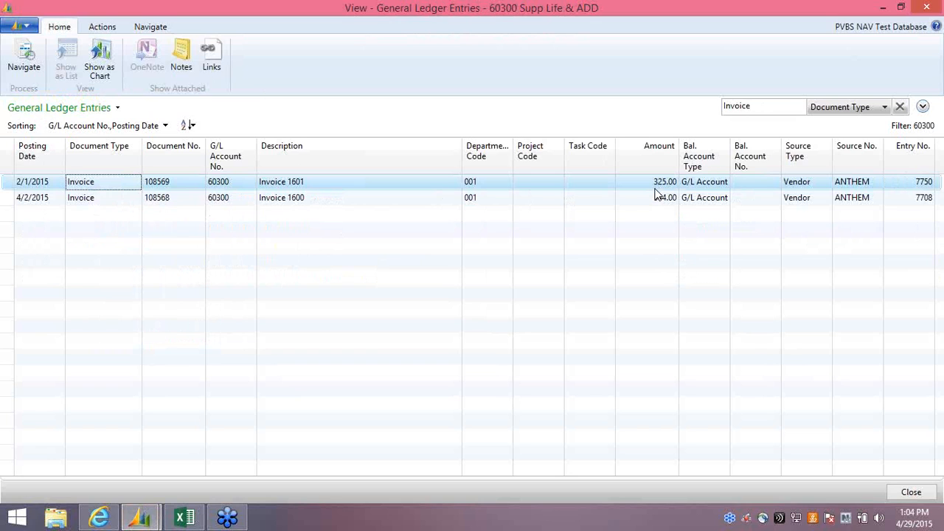
pyautogui.click(904, 493)
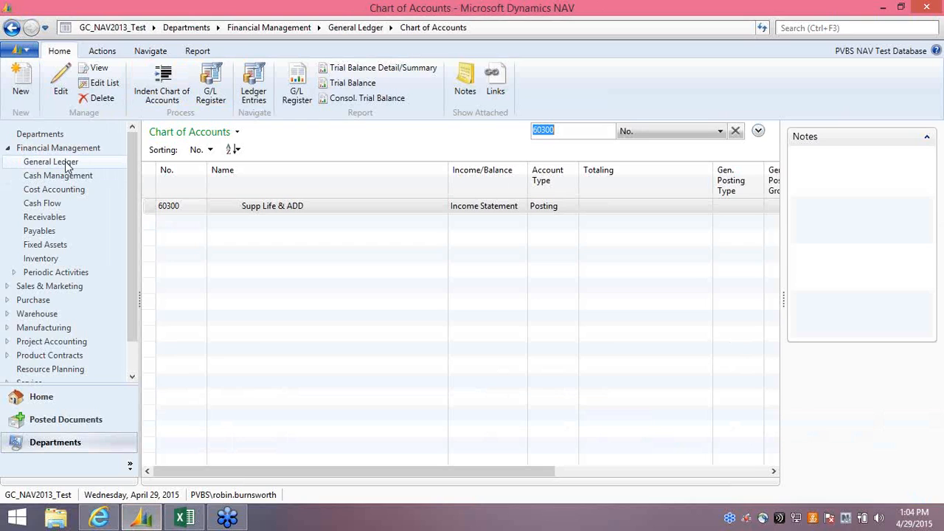
# Step: Open the General Journals page from the General Ledger area of Financial Management
pyautogui.click(67, 164)
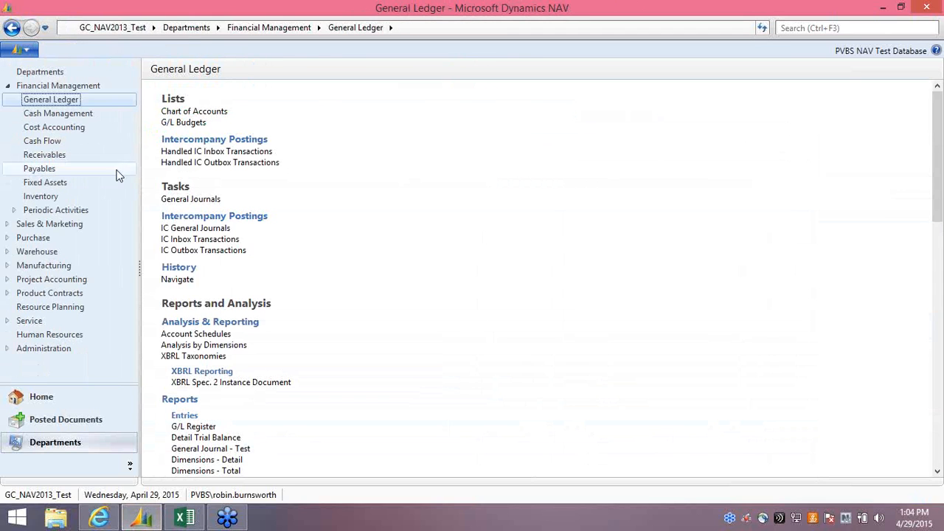
pyautogui.click(173, 200)
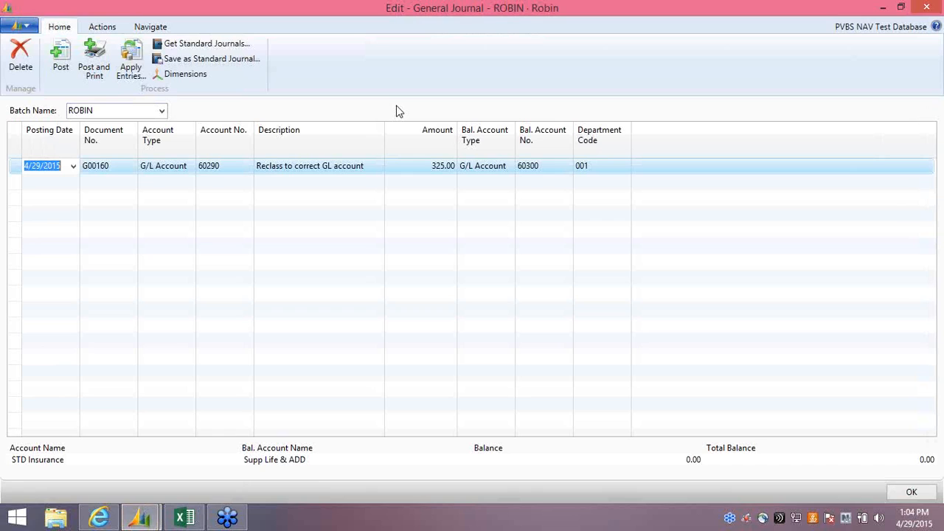
pyautogui.click(736, 30)
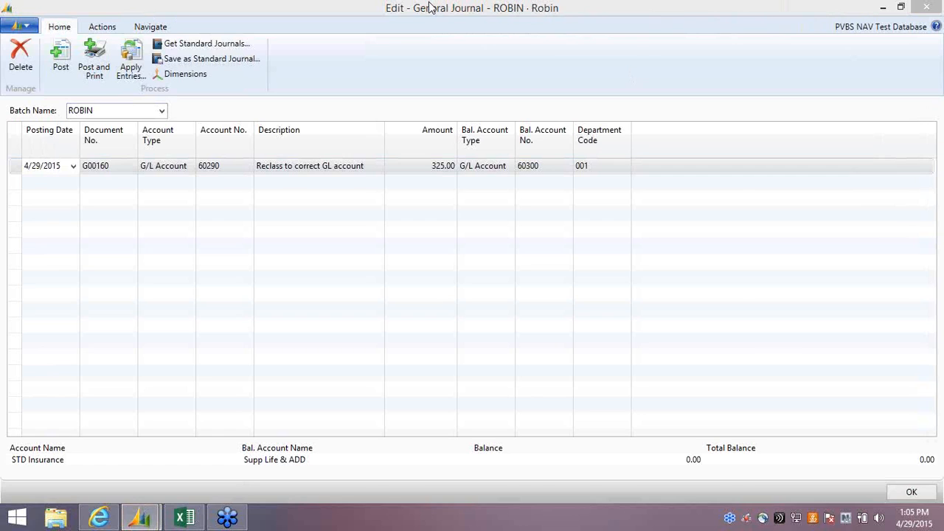
# Step: Review which columns the general journal shows, including Document No., Account Type and Account No., in the column customization
pyautogui.rightClick(217, 135)
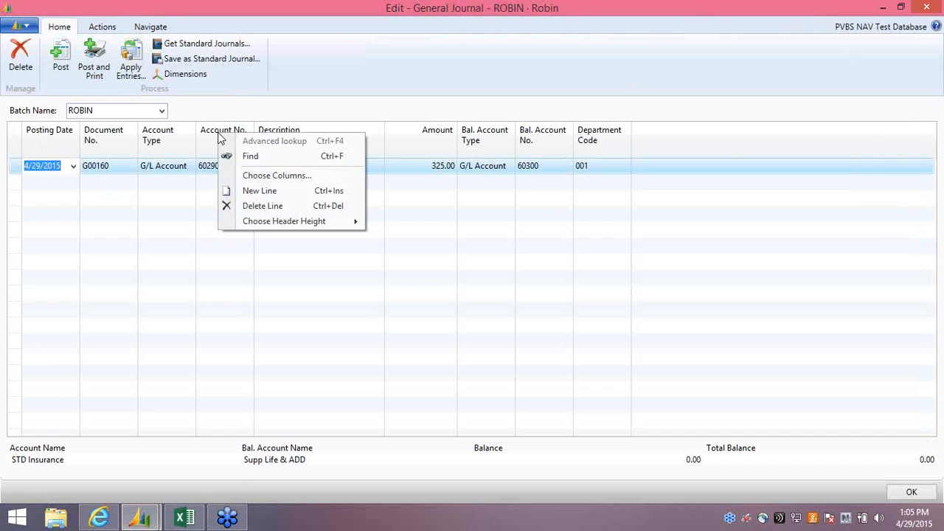
pyautogui.click(243, 179)
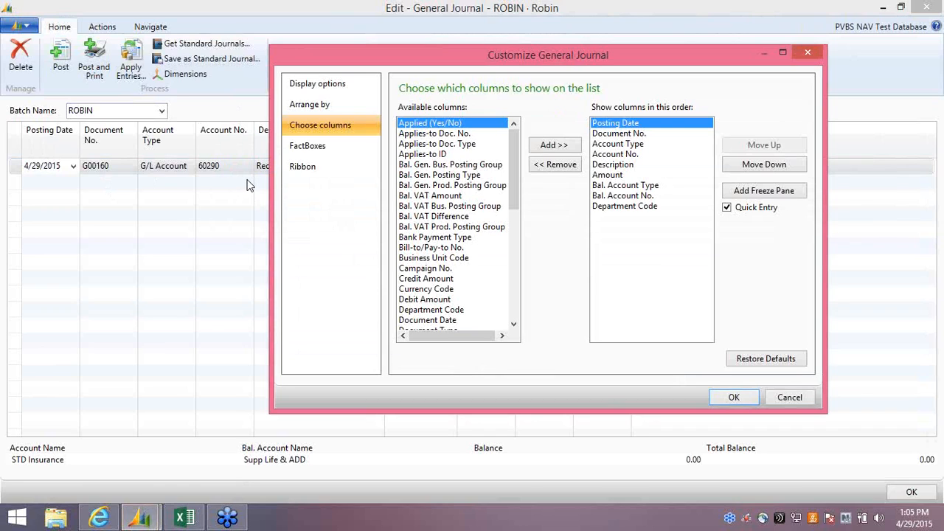
pyautogui.click(625, 134)
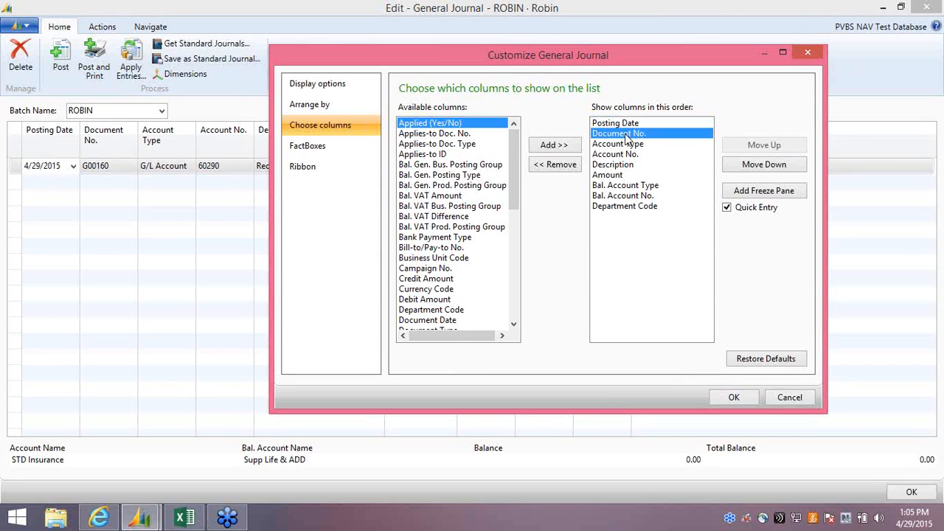
pyautogui.click(623, 145)
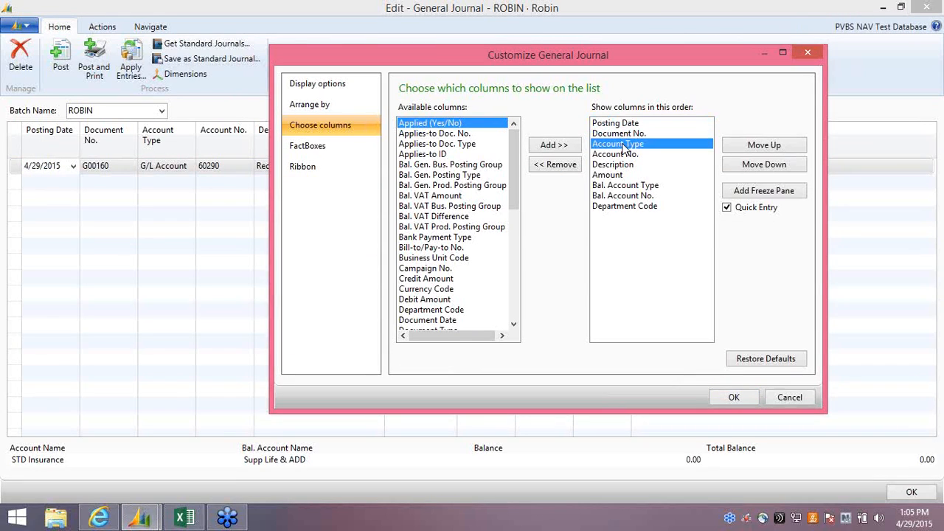
pyautogui.click(621, 157)
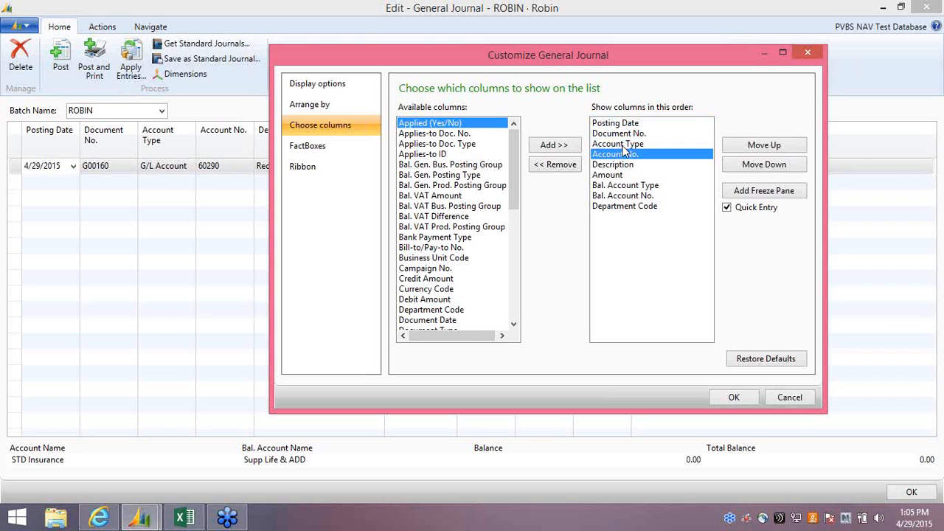
pyautogui.click(730, 398)
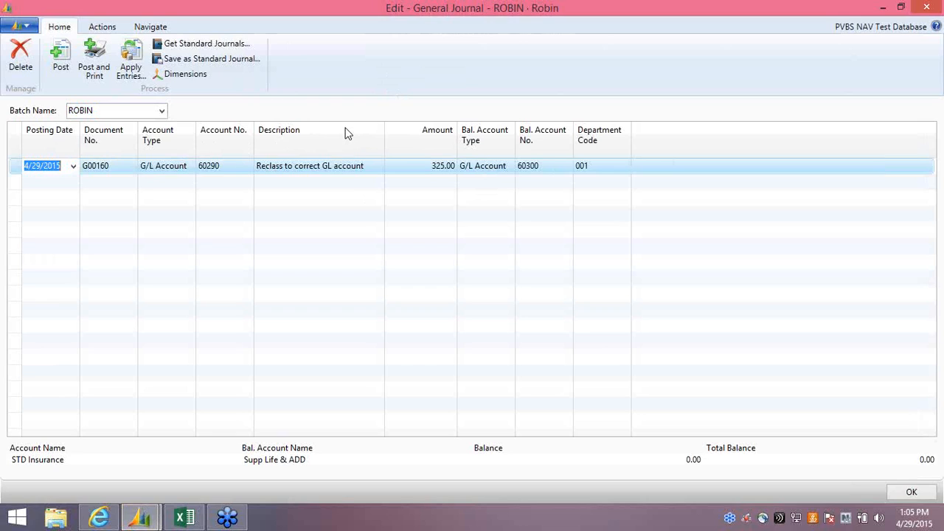
# Step: Examine the existing journal line's account type, account number, description, amount and balancing account type
pyautogui.click(177, 168)
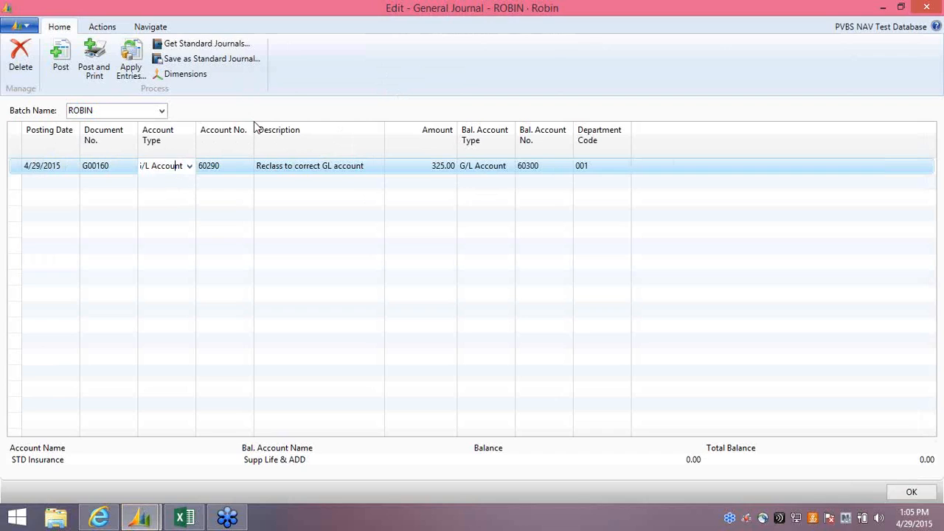
pyautogui.click(244, 174)
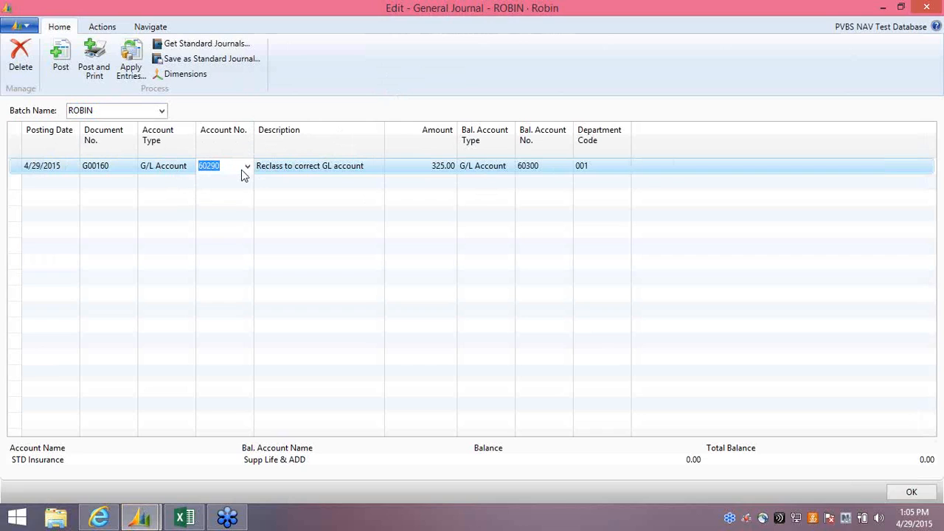
pyautogui.click(365, 163)
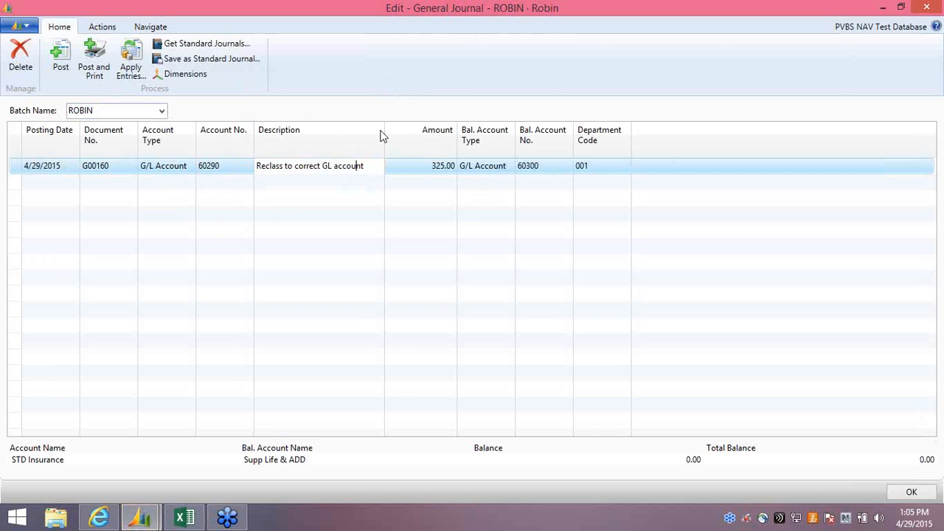
pyautogui.click(414, 169)
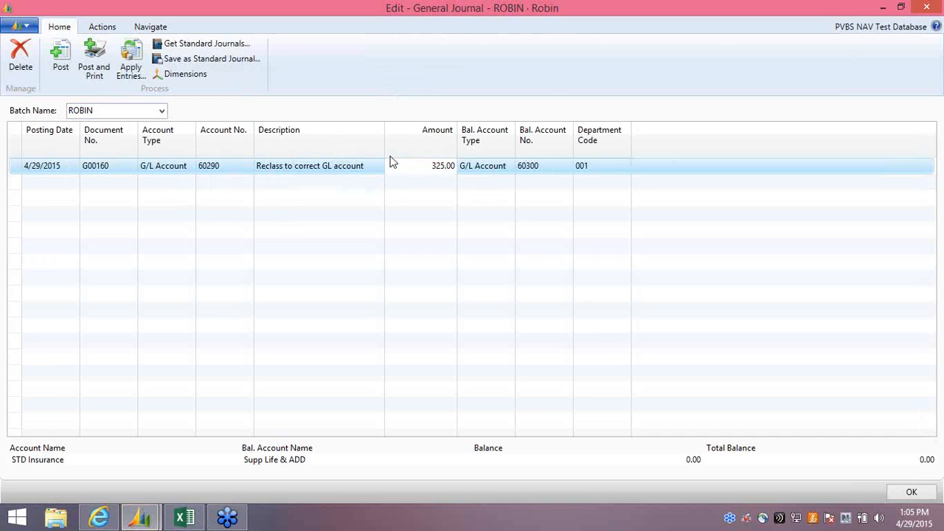
pyautogui.click(478, 171)
# Step: Remove the Bal. Account Type and Bal. Account No. columns from the general journal
pyautogui.rightClick(227, 142)
pyautogui.click(297, 184)
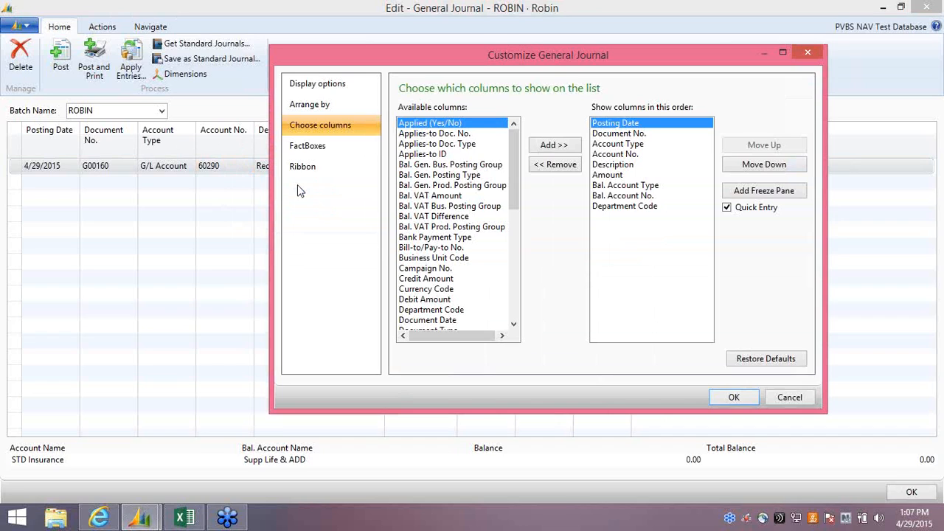
pyautogui.click(609, 155)
pyautogui.click(610, 166)
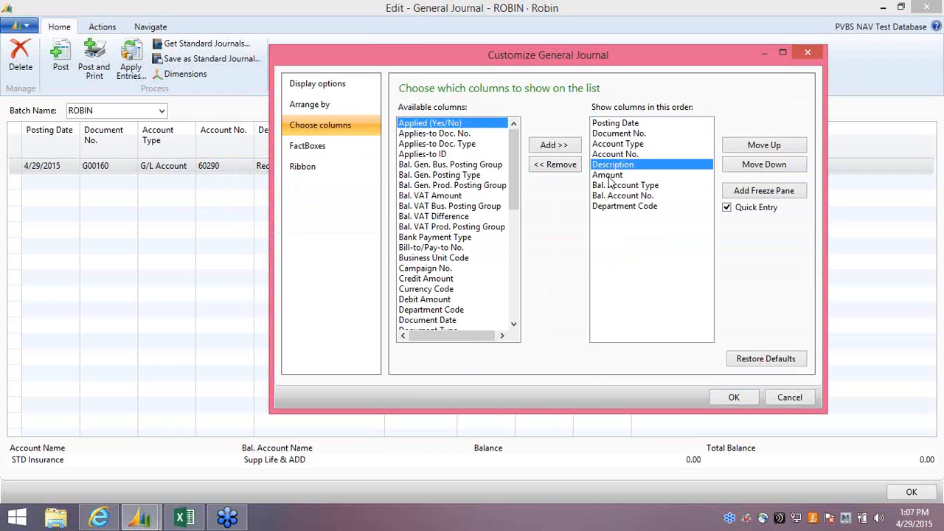
pyautogui.click(609, 177)
pyautogui.click(603, 208)
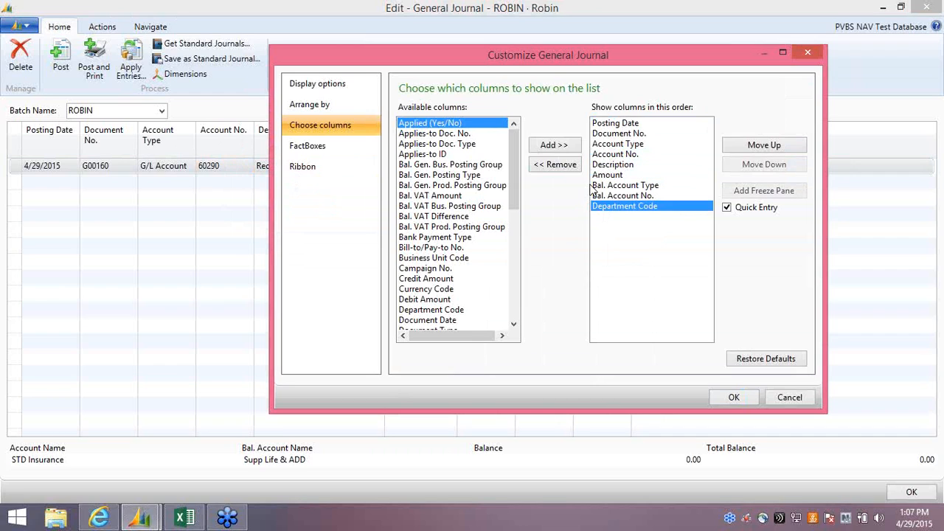
pyautogui.click(602, 186)
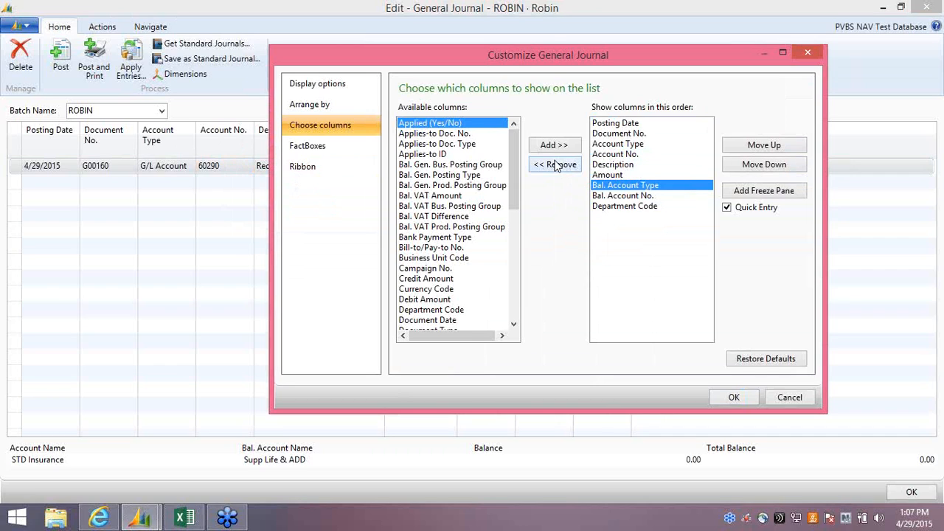
pyautogui.click(558, 165)
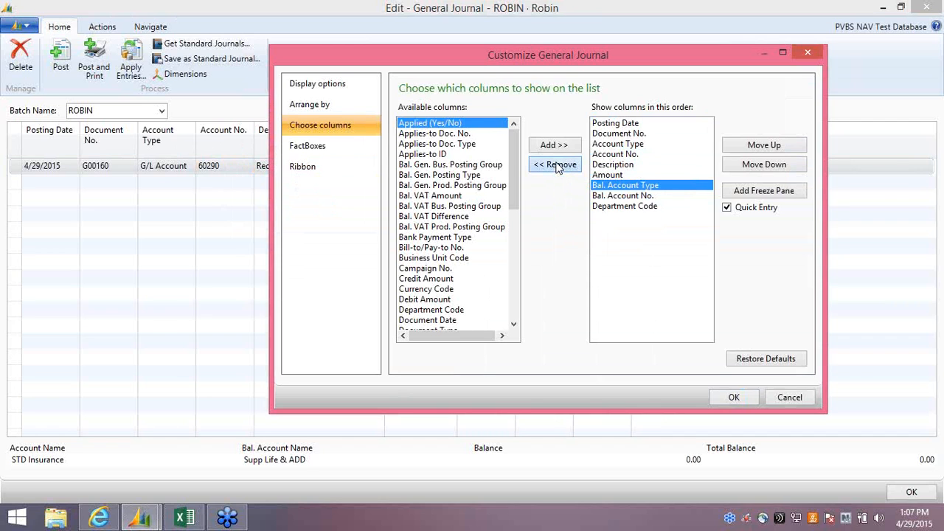
pyautogui.click(558, 165)
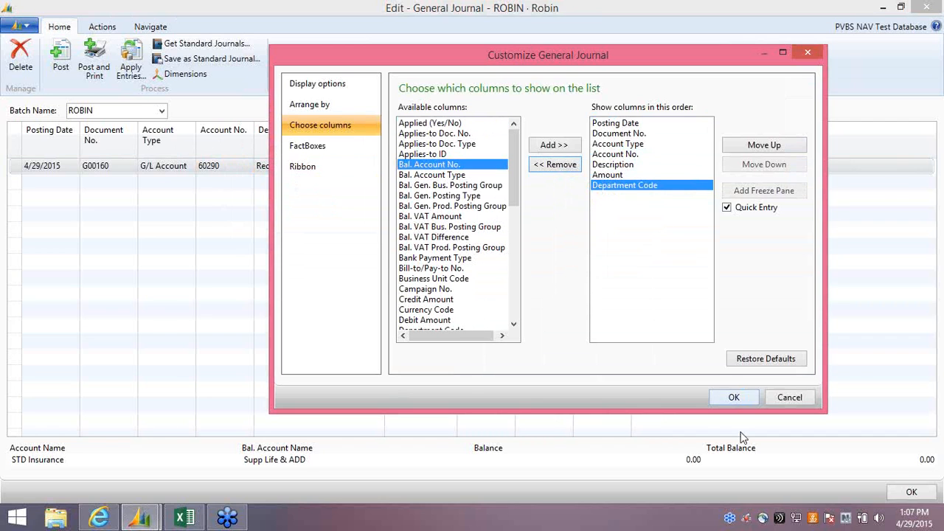
pyautogui.click(726, 395)
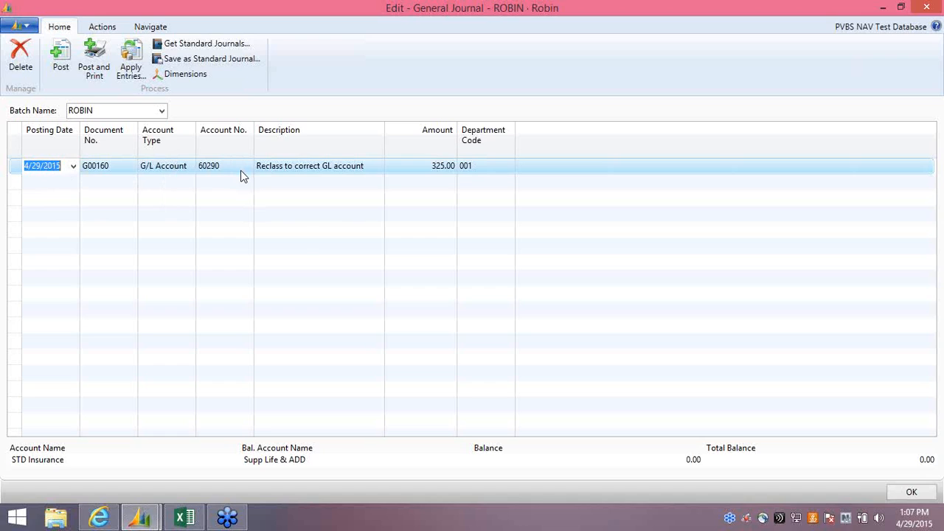
# Step: Start a second journal line dated 4/29/2015 with document number G00160 and account type G/L Account
pyautogui.click(416, 165)
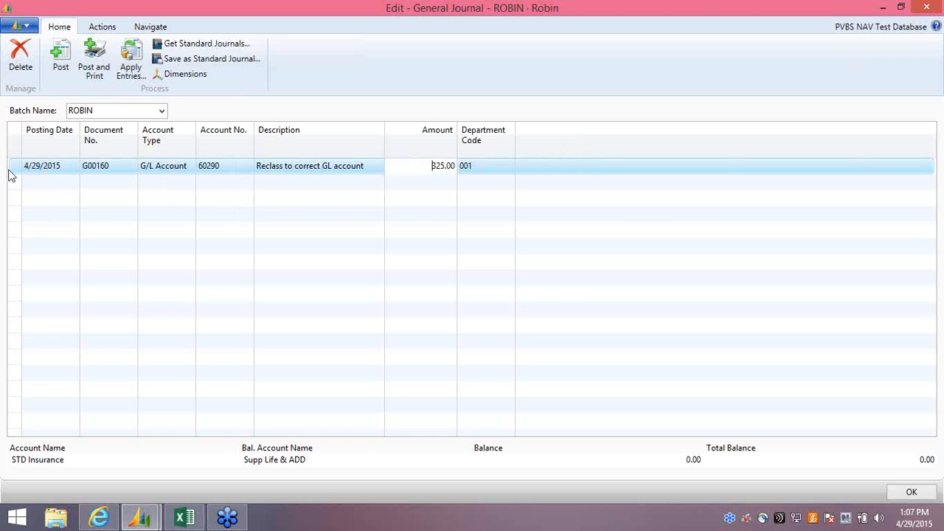
pyautogui.click(42, 183)
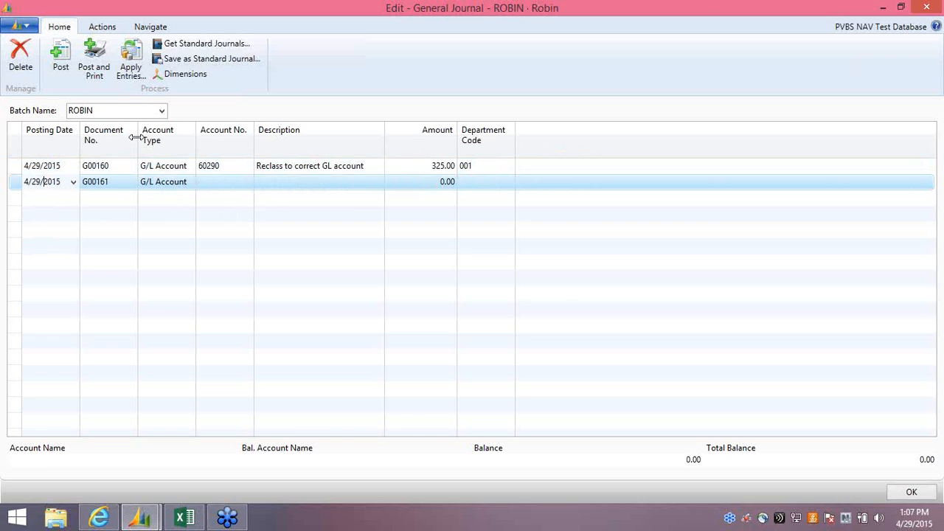
pyautogui.press('Tab')
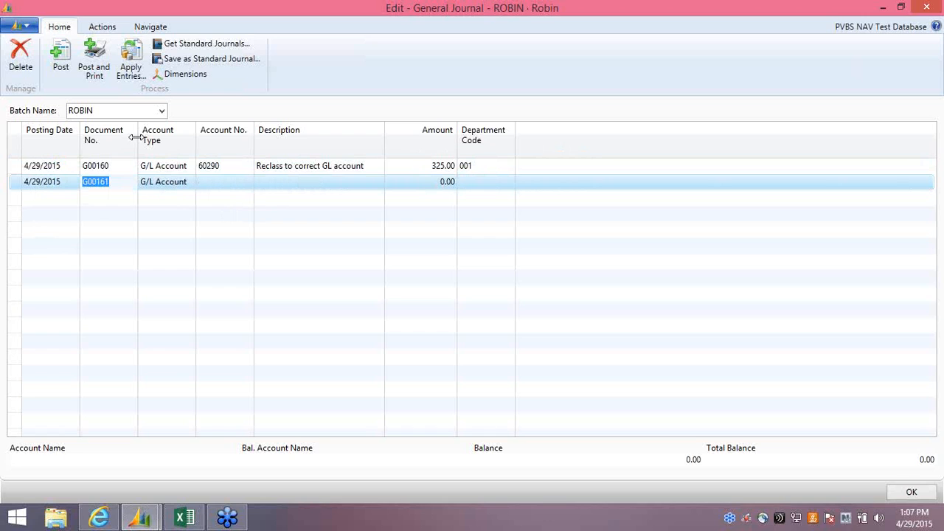
pyautogui.press('Tab')
pyautogui.press('Tab')
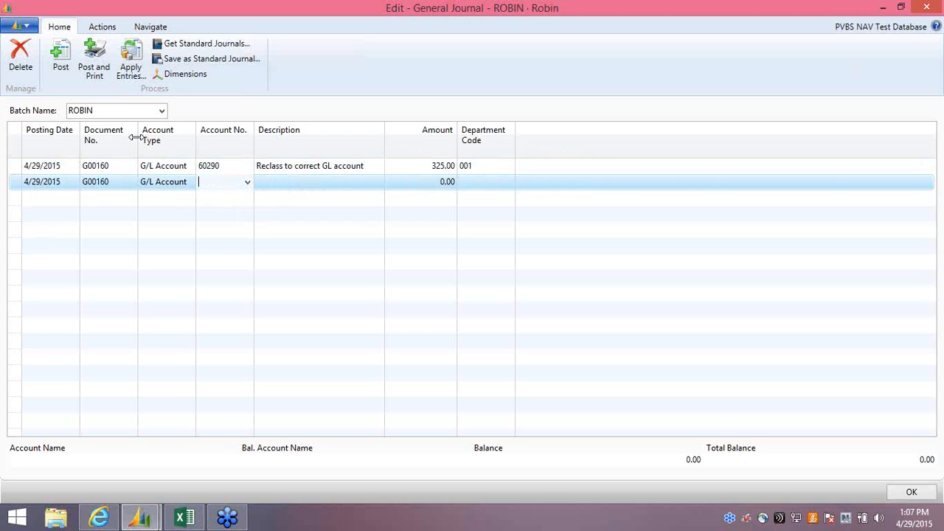
# Step: Set the second line's account number to 60300 and copy the description "Reclass to correct GL account" from the line above
pyautogui.write('603')
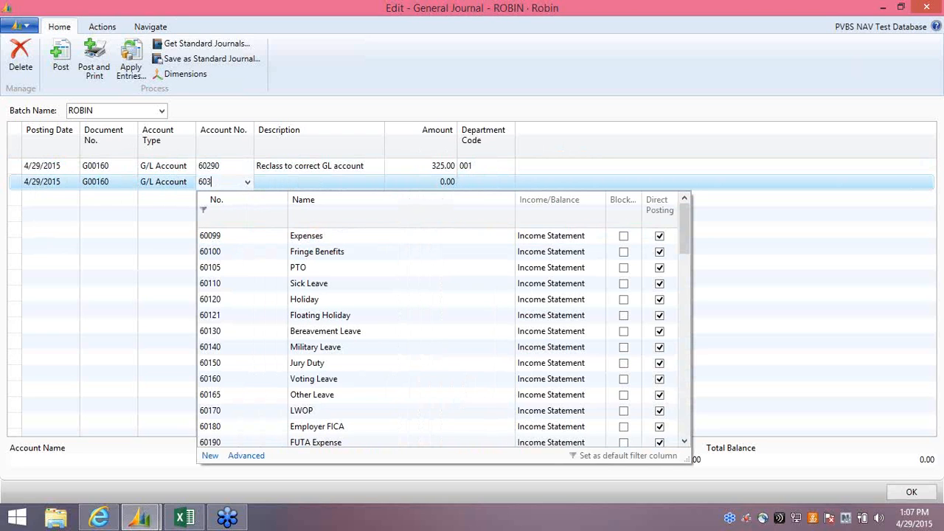
pyautogui.write('00')
pyautogui.press('Tab')
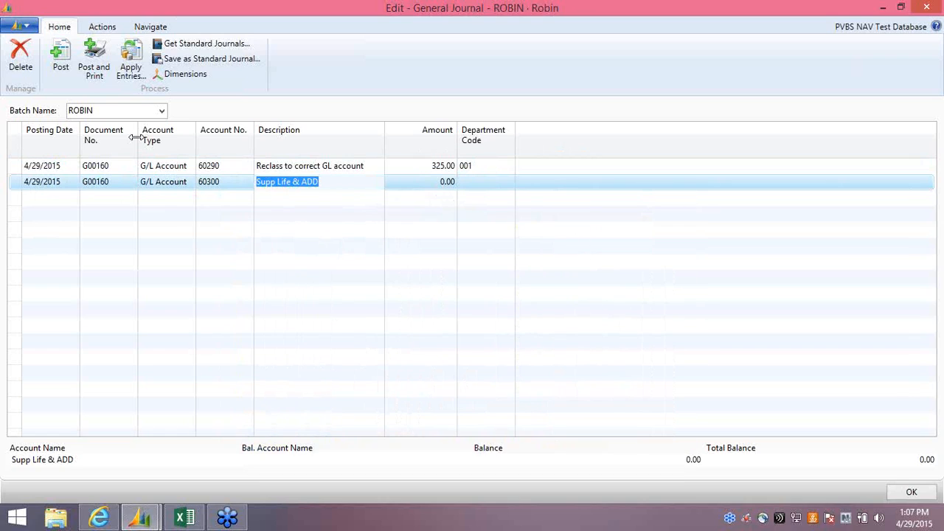
pyautogui.press('F8')
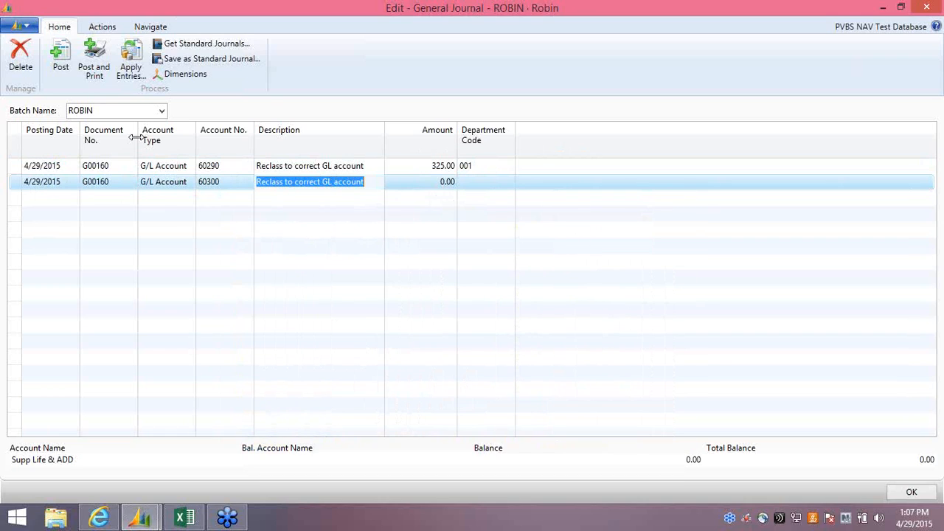
# Step: Enter an amount of -325 and department code 001 on the second journal line
pyautogui.press('Tab')
pyautogui.write('-325')
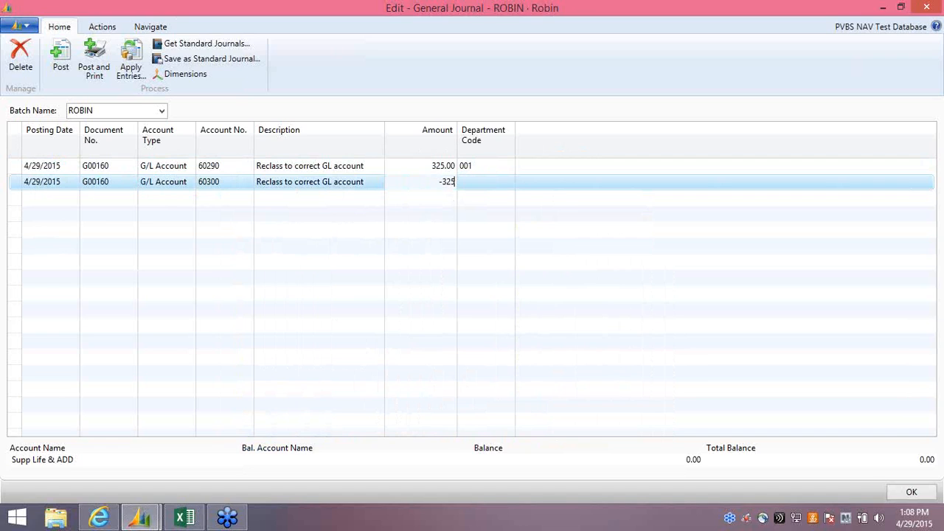
pyautogui.press('Tab')
pyautogui.write('001')
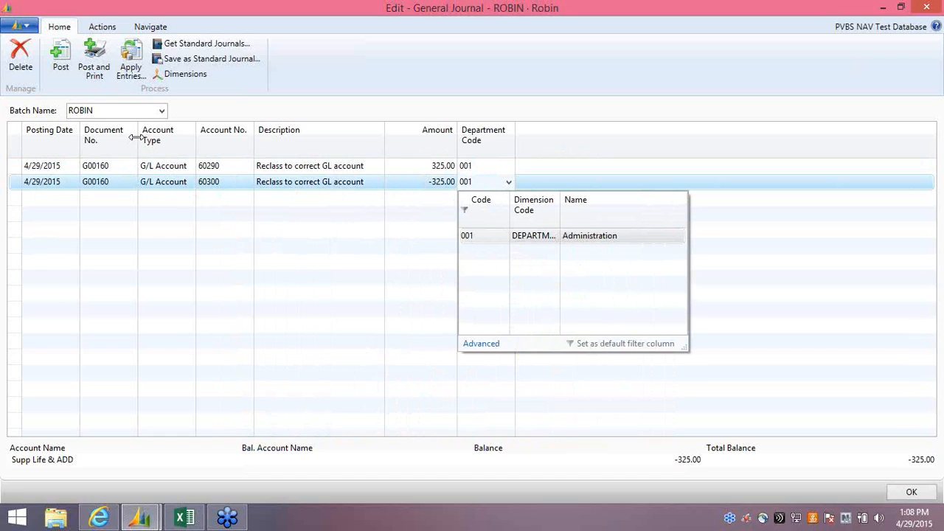
# Step: Change the second journal line's department code to 002
pyautogui.press('BackSpace')
pyautogui.write('2')
pyautogui.click(498, 168)
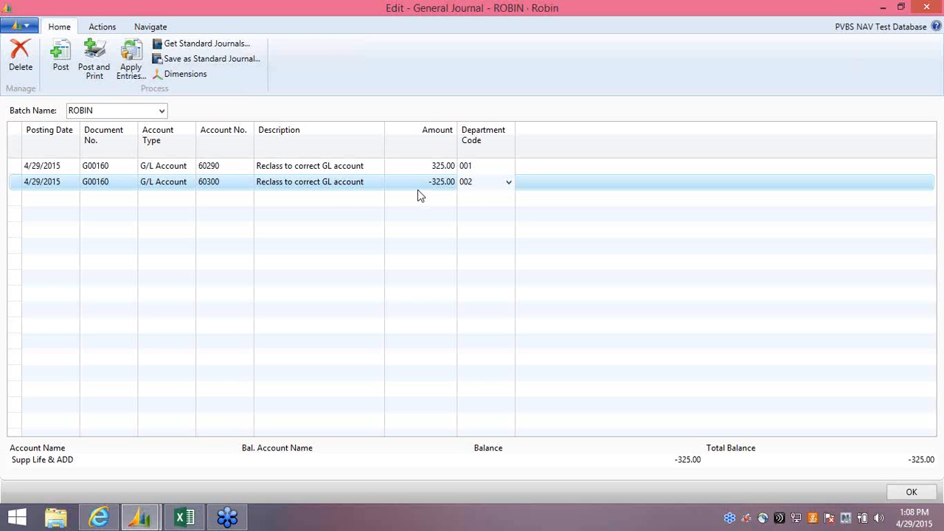
# Step: Remove the Amount column from the general journal's displayed columns
pyautogui.rightClick(427, 147)
pyautogui.click(452, 175)
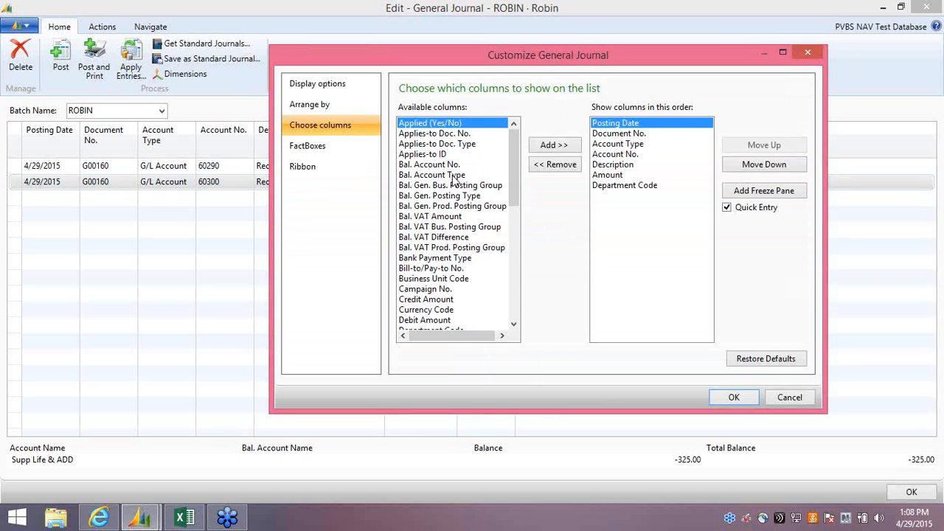
pyautogui.click(604, 175)
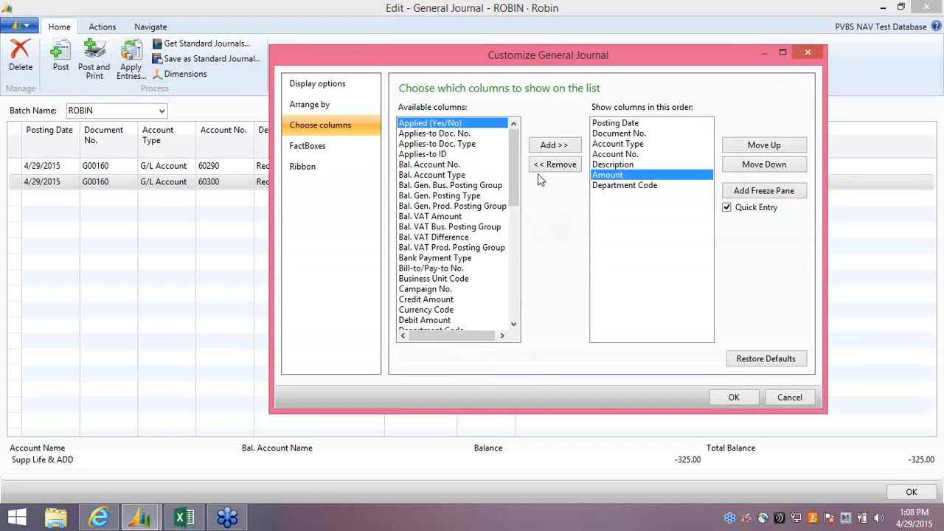
pyautogui.click(554, 164)
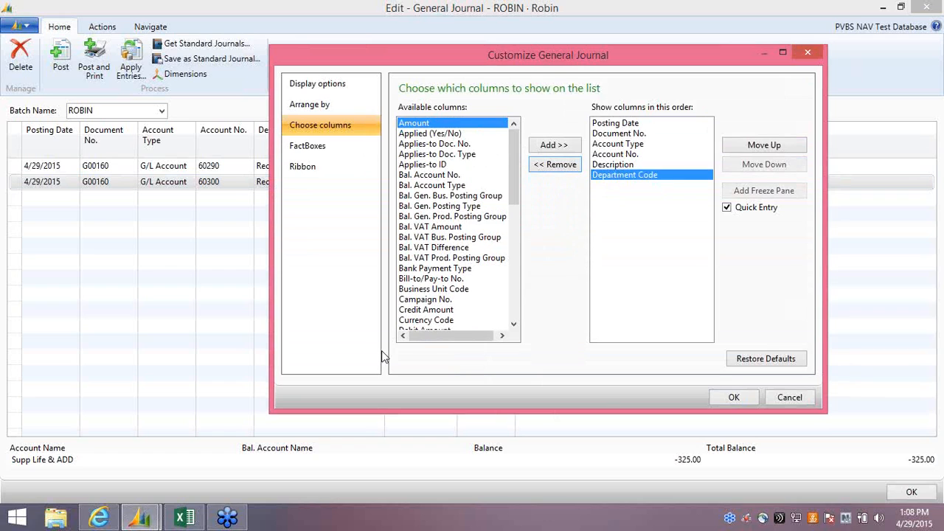
# Step: Add the Debit Amount and Credit Amount columns to the general journal and apply the layout
pyautogui.click(514, 323)
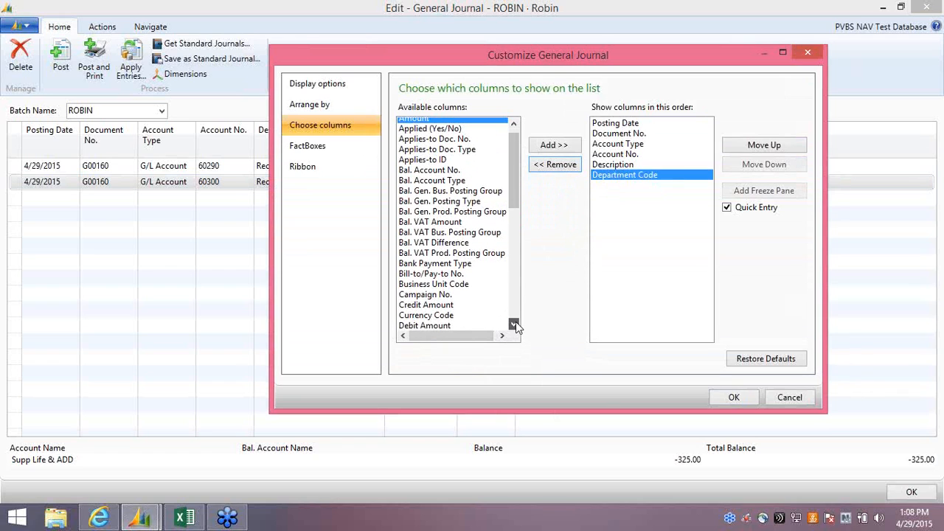
pyautogui.click(514, 323)
pyautogui.click(426, 310)
pyautogui.click(571, 147)
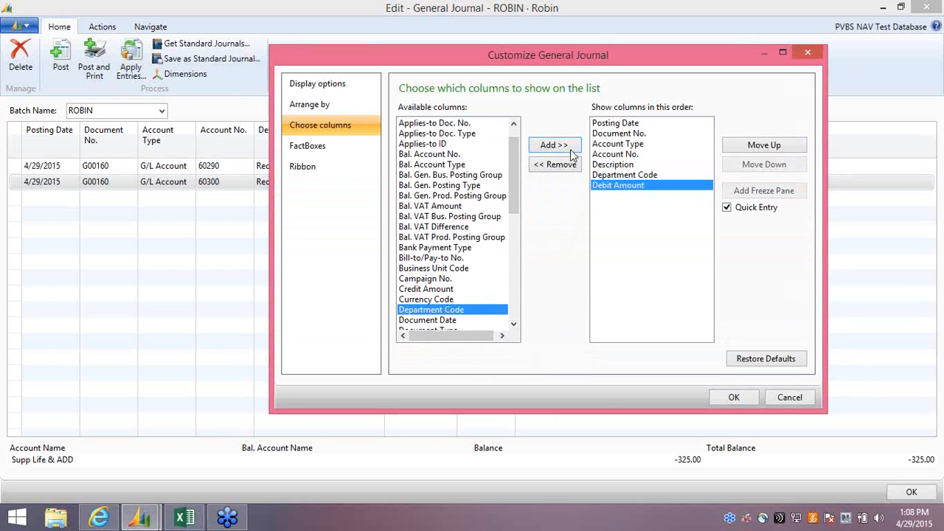
pyautogui.click(424, 290)
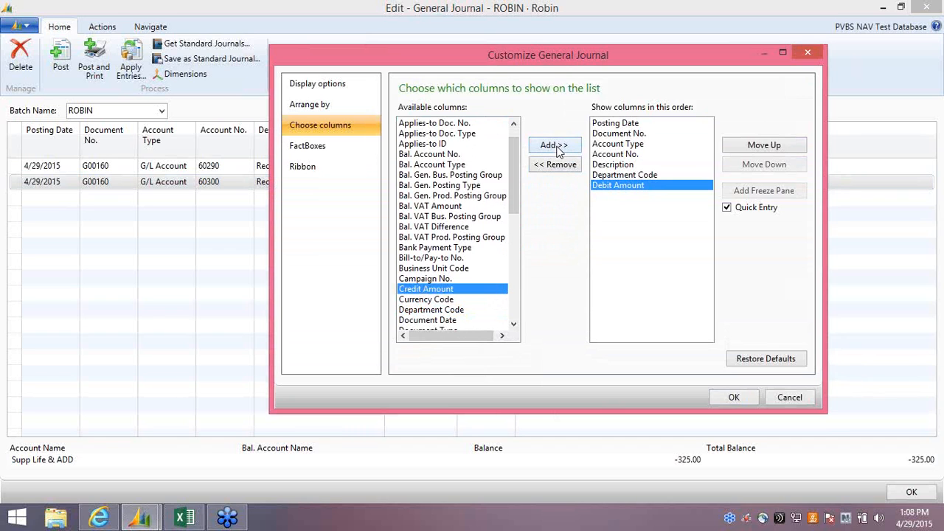
pyautogui.click(560, 148)
pyautogui.click(734, 396)
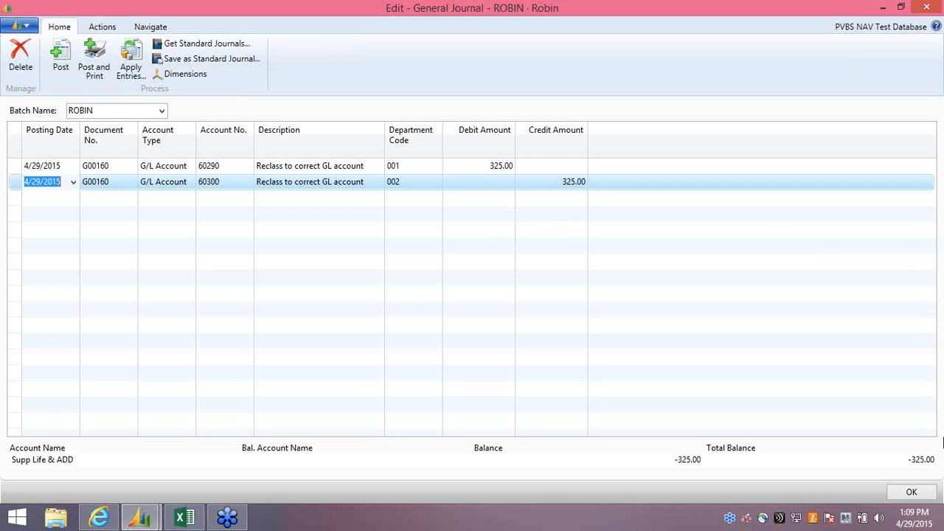
# Step: Close the general journal, filter the Chart of Accounts to account 60300, and open its ledger entries
pyautogui.click(911, 492)
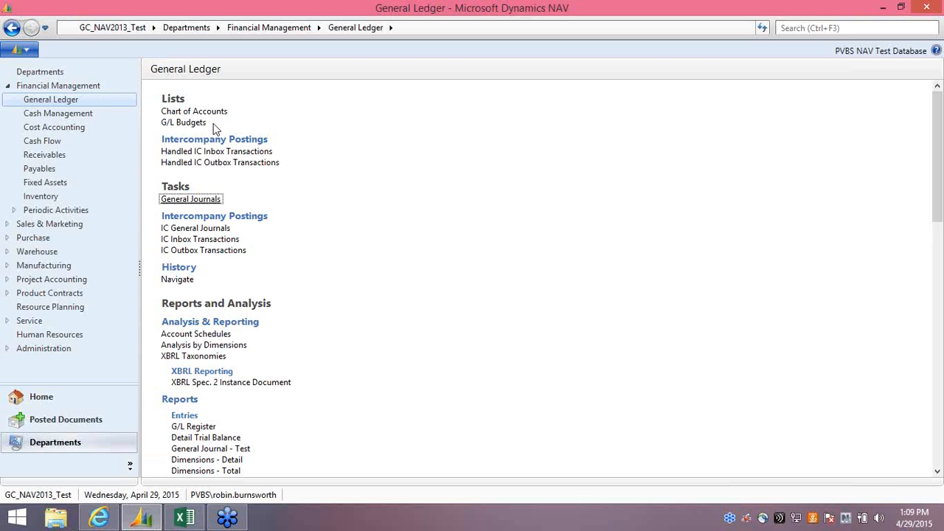
pyautogui.click(196, 112)
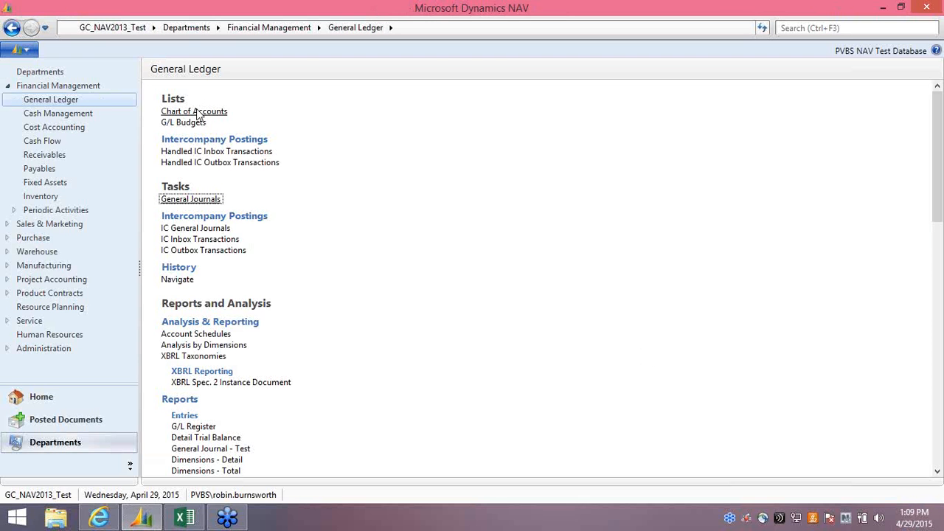
pyautogui.click(563, 133)
pyautogui.write('60300')
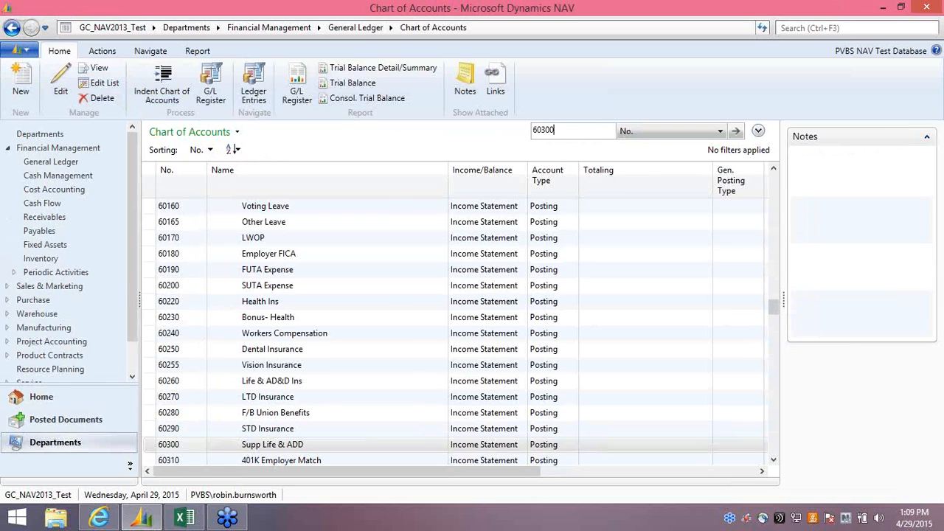
pyautogui.press('Return')
pyautogui.click(258, 68)
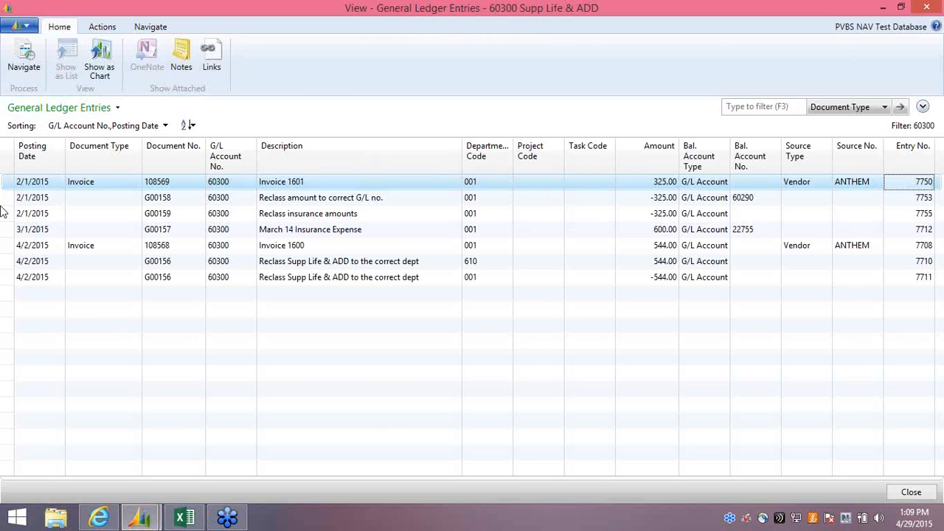
# Step: Filter the ledger entries to posting date 02/01/15 and examine the balancing accounts of entries G00158 and G00159
pyautogui.rightClick(32, 186)
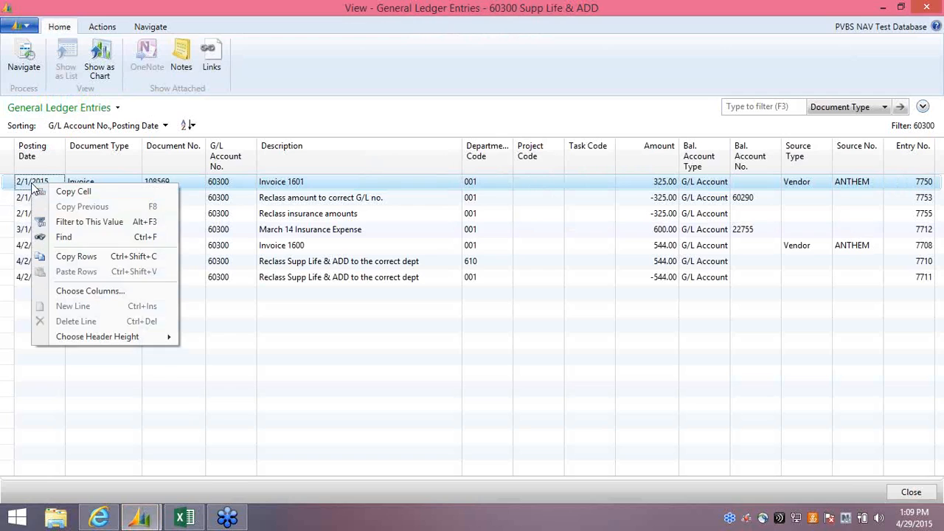
pyautogui.click(44, 219)
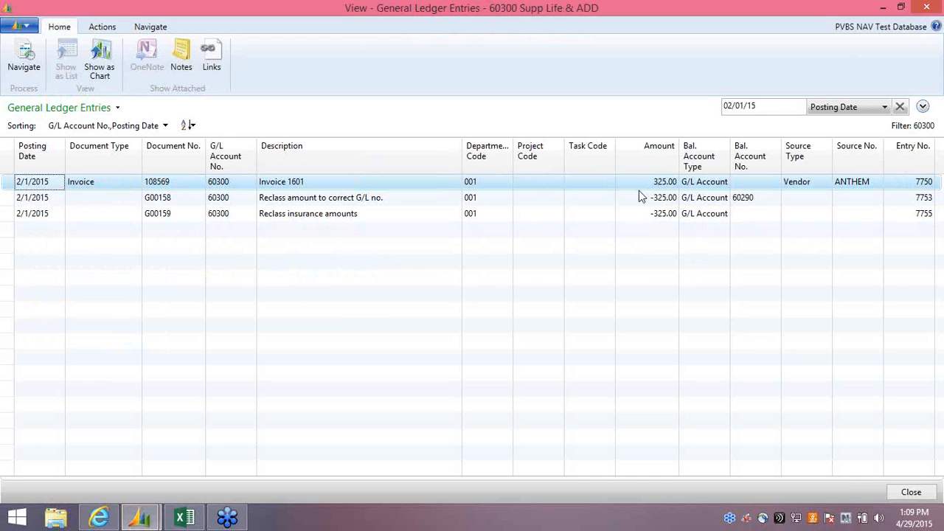
pyautogui.click(10, 200)
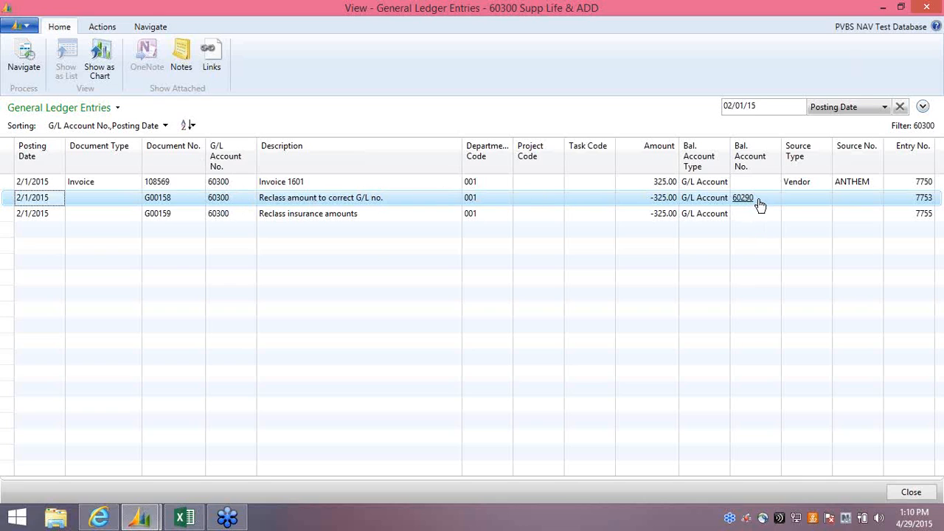
pyautogui.click(10, 218)
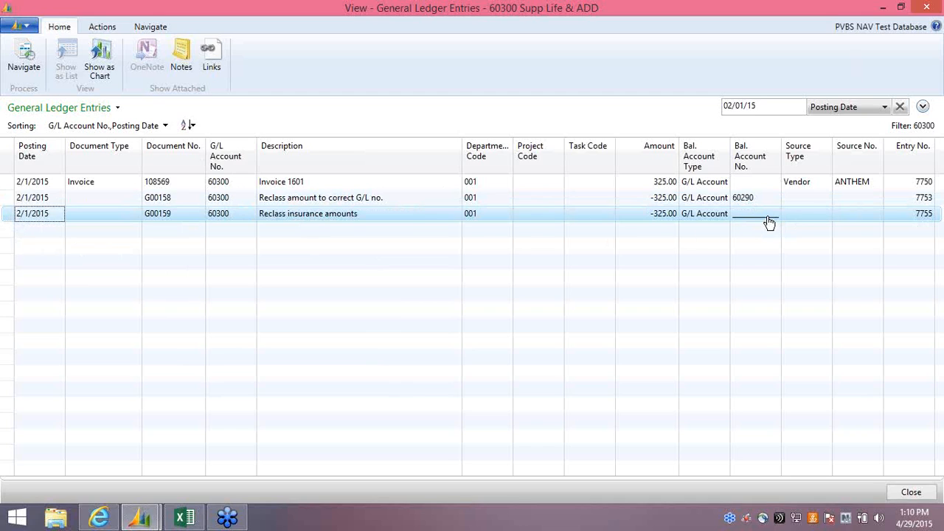
# Step: Trace document G00159 with Navigate, show its G/L entries, and close the entry windows
pyautogui.click(27, 72)
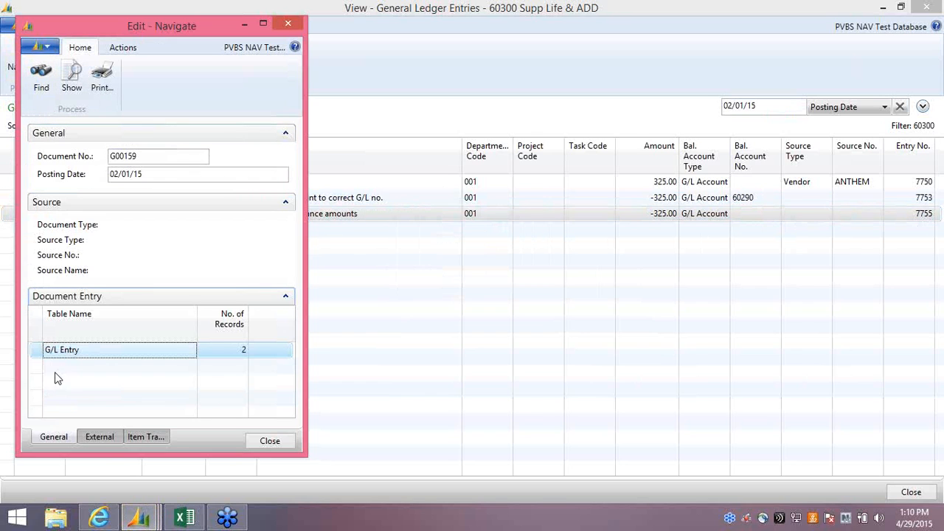
pyautogui.click(71, 72)
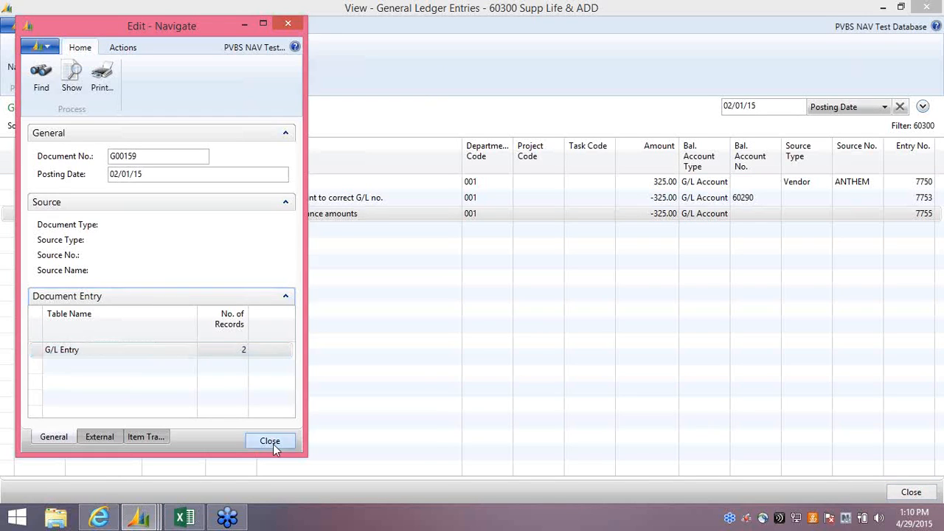
pyautogui.click(270, 441)
pyautogui.click(911, 492)
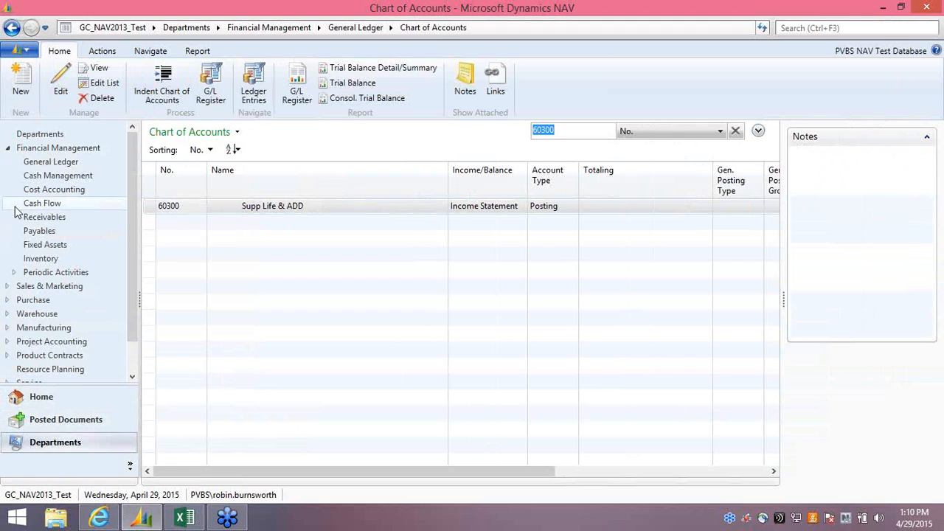
# Step: Open the Job G/L Journals from Project Accounting processing and switch to the DEFAULT batch
pyautogui.click(50, 343)
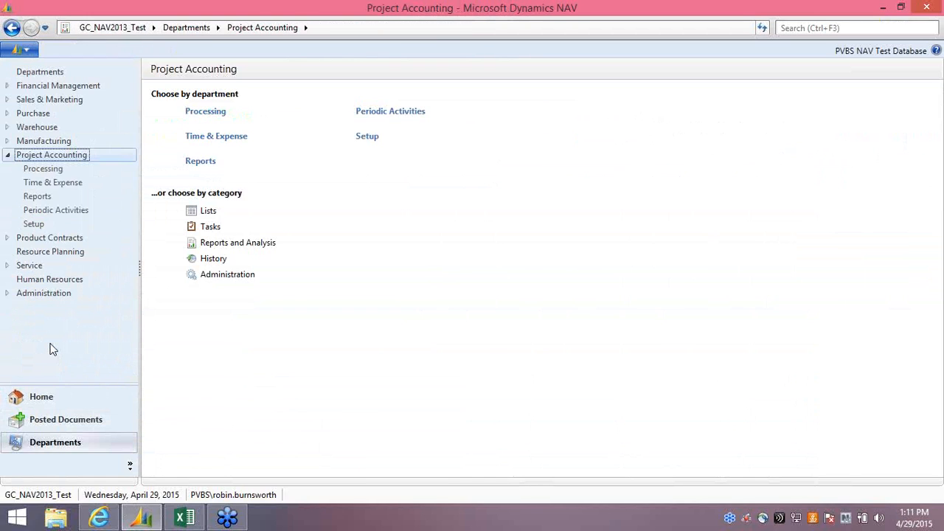
pyautogui.click(205, 112)
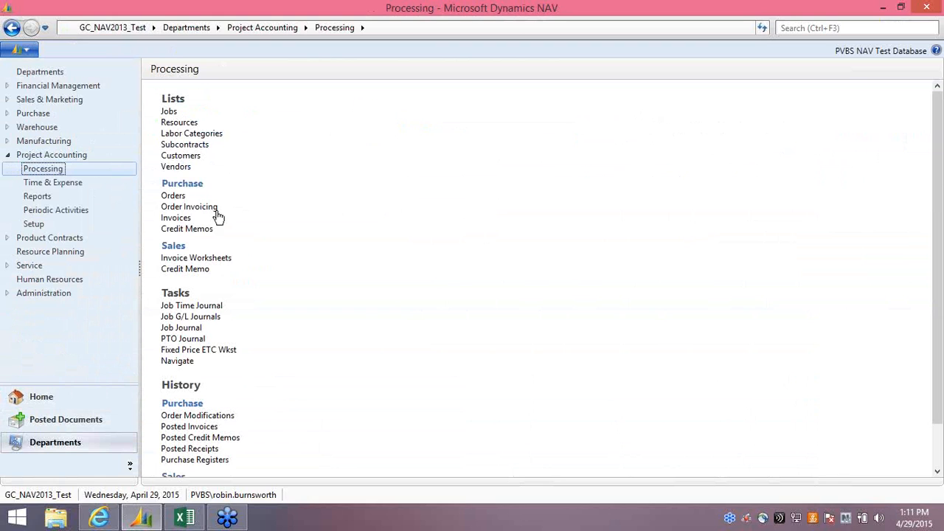
pyautogui.click(194, 317)
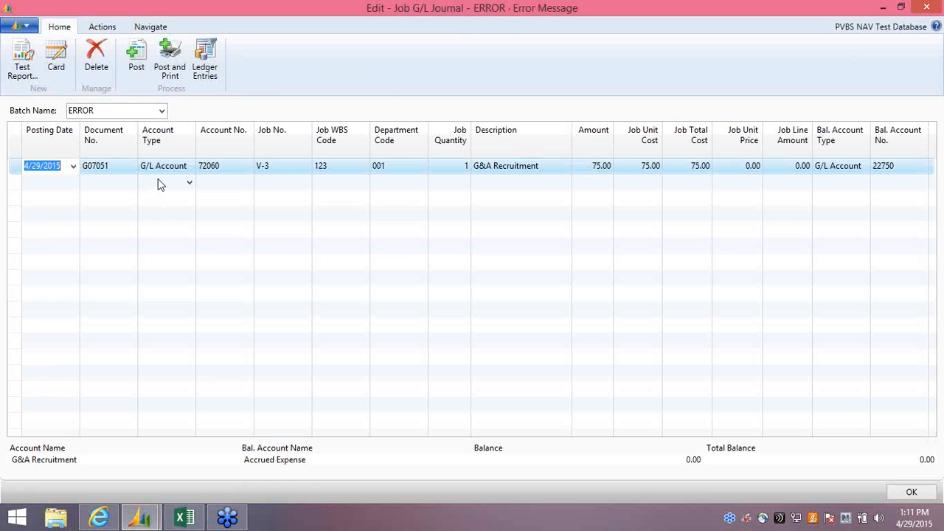
pyautogui.click(162, 110)
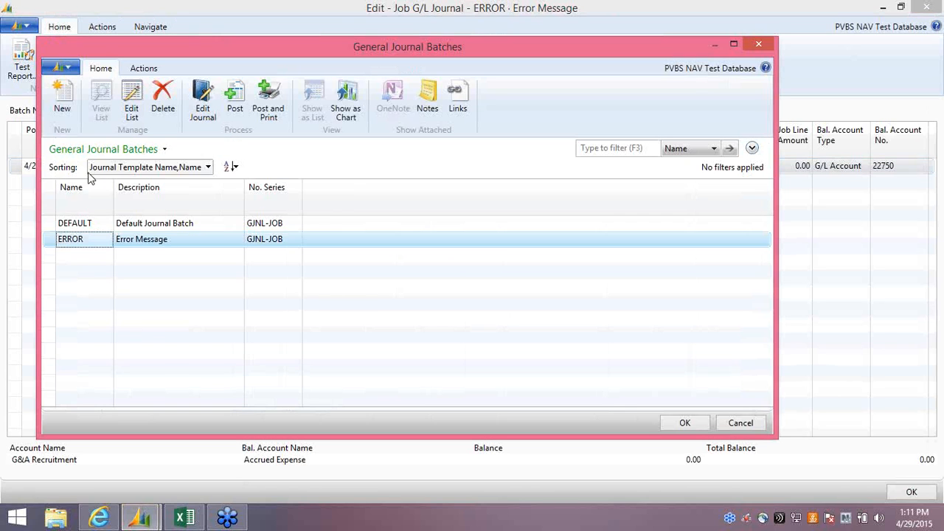
pyautogui.click(68, 227)
pyautogui.click(676, 422)
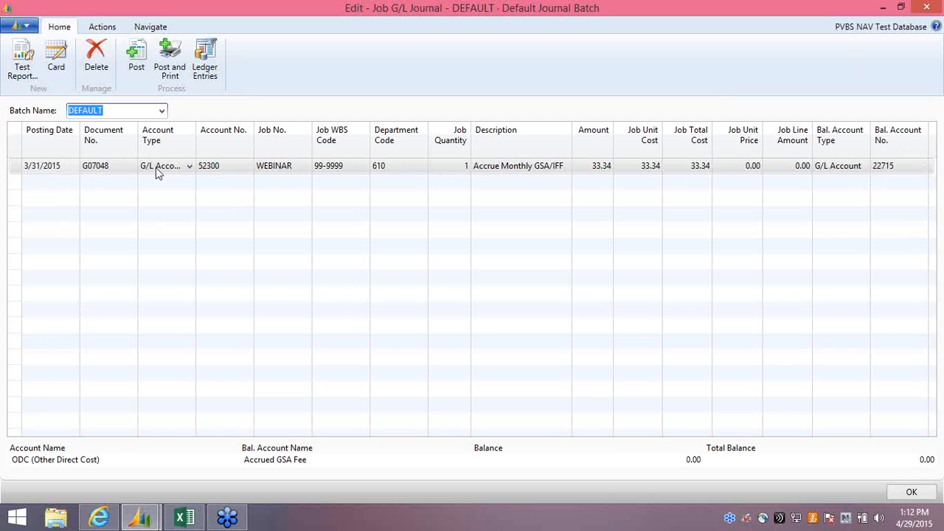
# Step: Look up the account list for the job journal line's account number
pyautogui.click(225, 170)
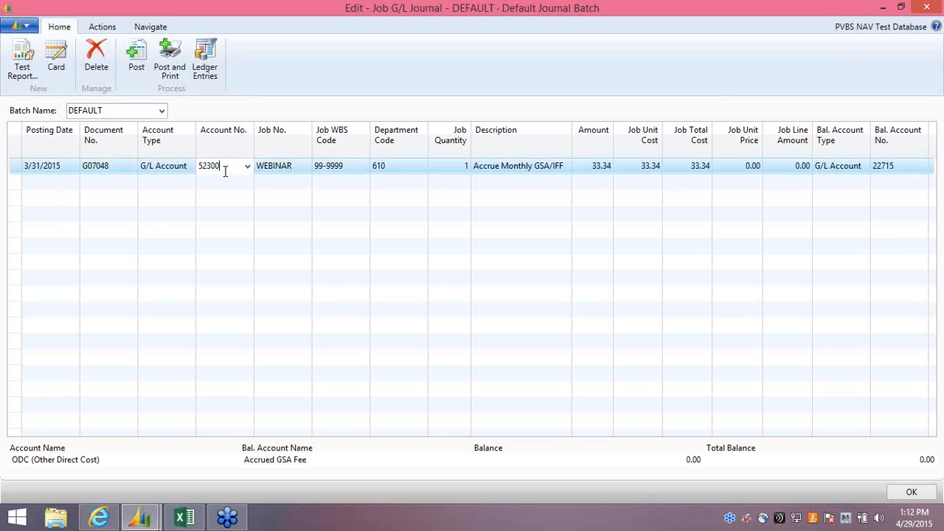
pyautogui.click(247, 167)
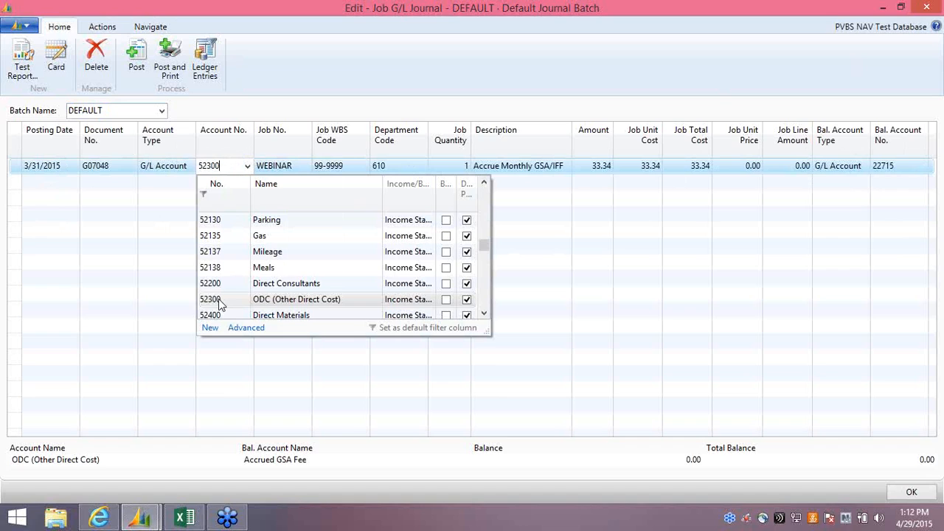
pyautogui.click(288, 167)
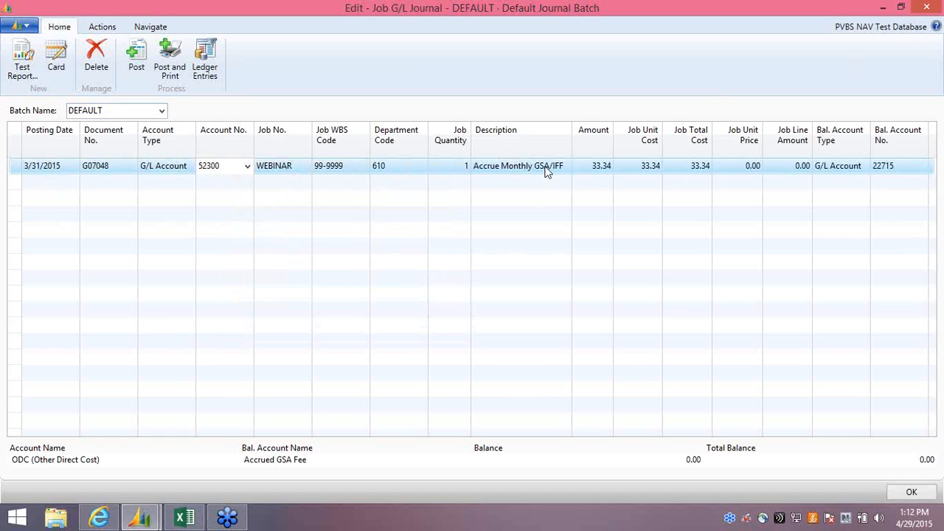
# Step: Enter 33.34 as the job journal line's amount and set its job unit price to 0
pyautogui.click(582, 166)
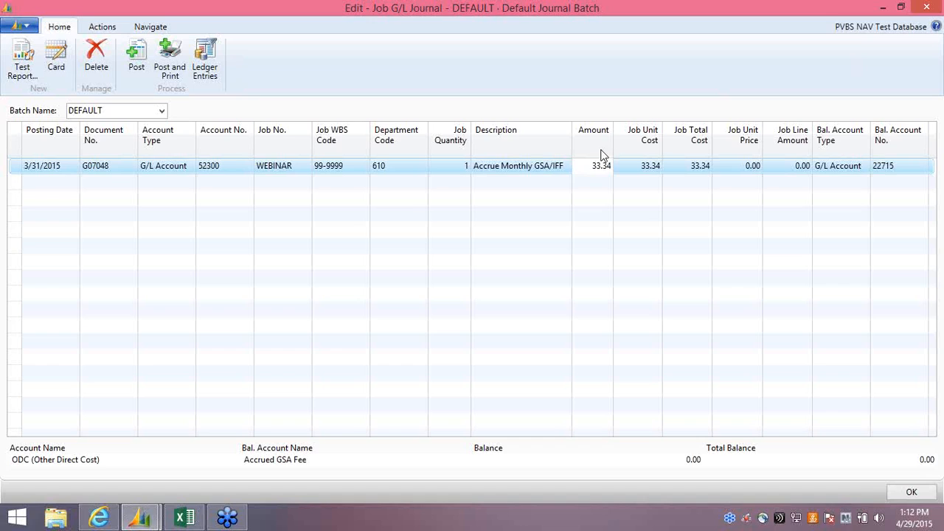
pyautogui.press('Delete')
pyautogui.press('Delete')
pyautogui.press('Delete')
pyautogui.press('Delete')
pyautogui.press('Delete')
pyautogui.write('33.34')
pyautogui.press('Tab')
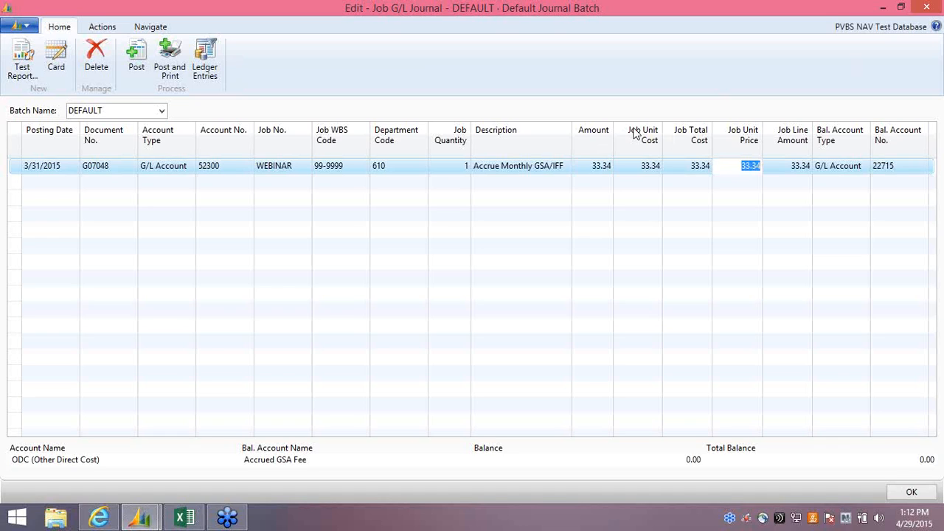
pyautogui.write('0')
pyautogui.press('Tab')
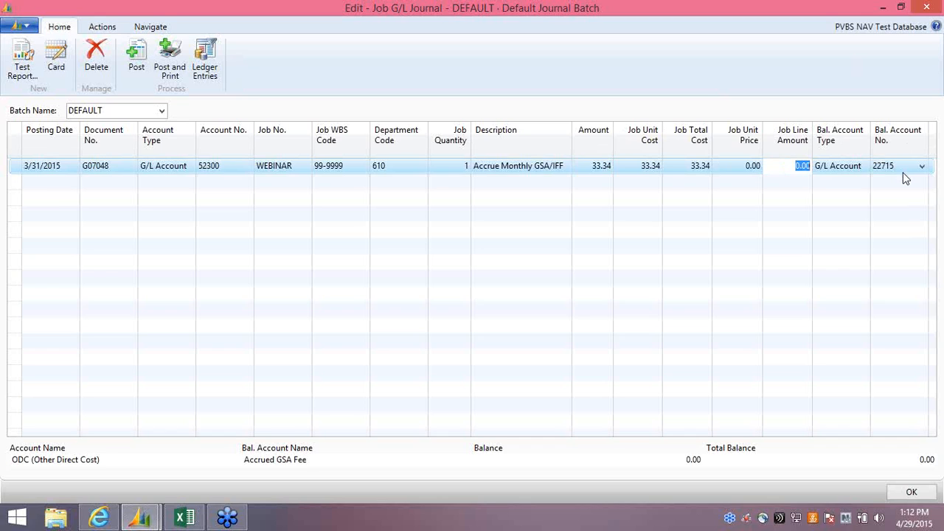
# Step: Look up the account list for the line's balancing account number and inspect the job quantity
pyautogui.click(921, 166)
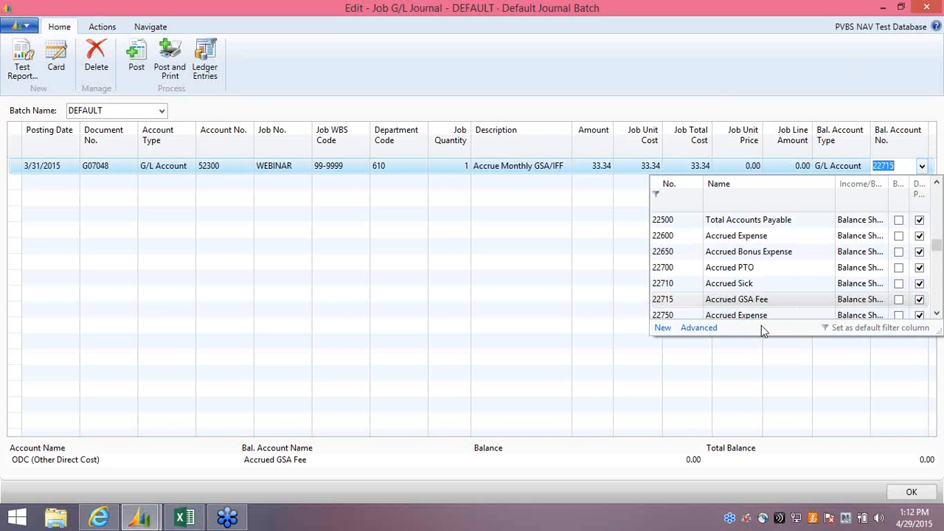
pyautogui.click(846, 173)
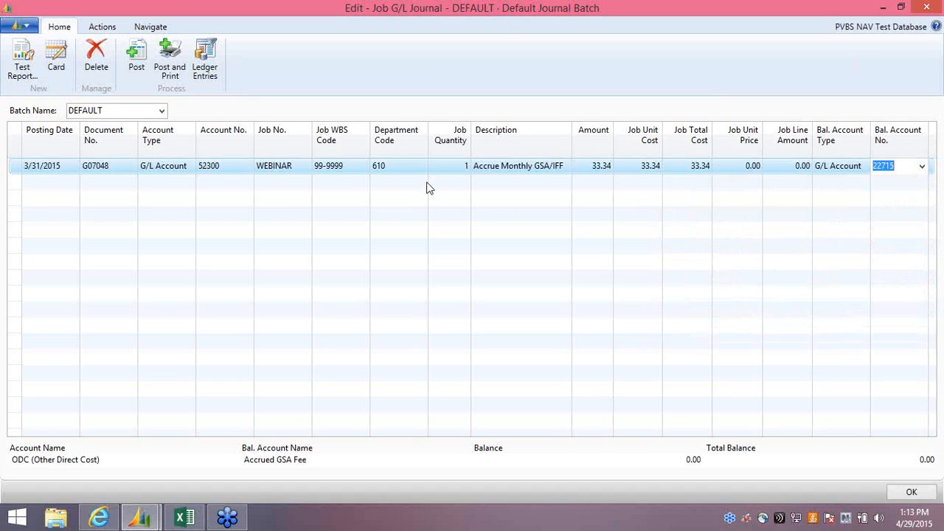
pyautogui.click(455, 167)
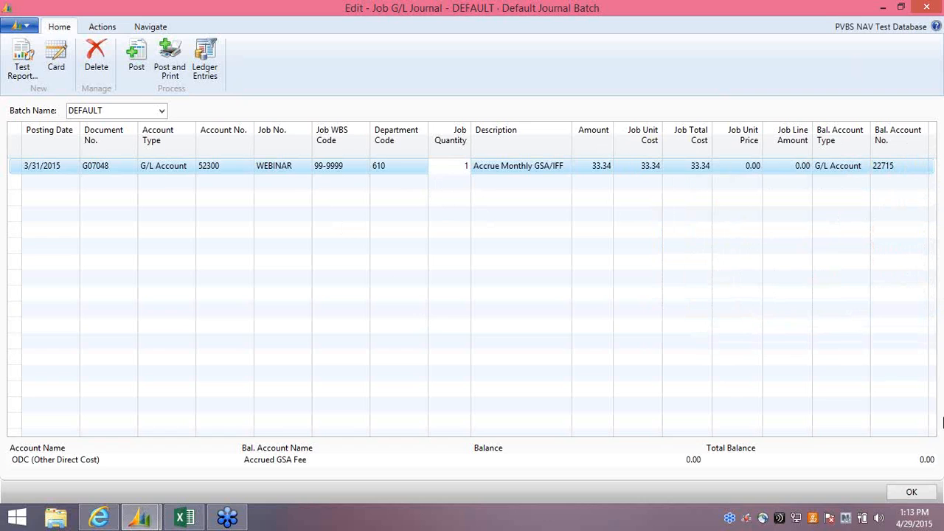
# Step: Close the Job G/L Journal and open the Jobs - Webinar list from the home area
pyautogui.click(914, 498)
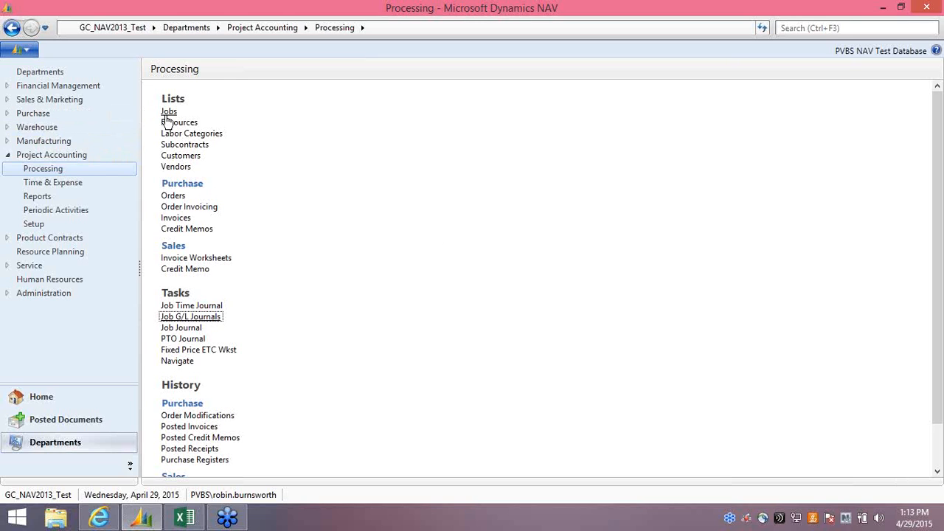
pyautogui.click(47, 400)
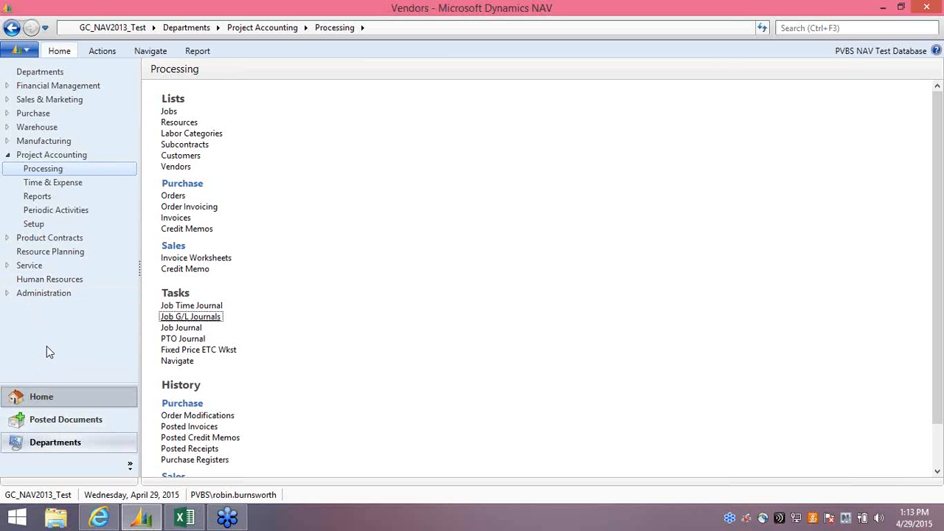
pyautogui.click(33, 313)
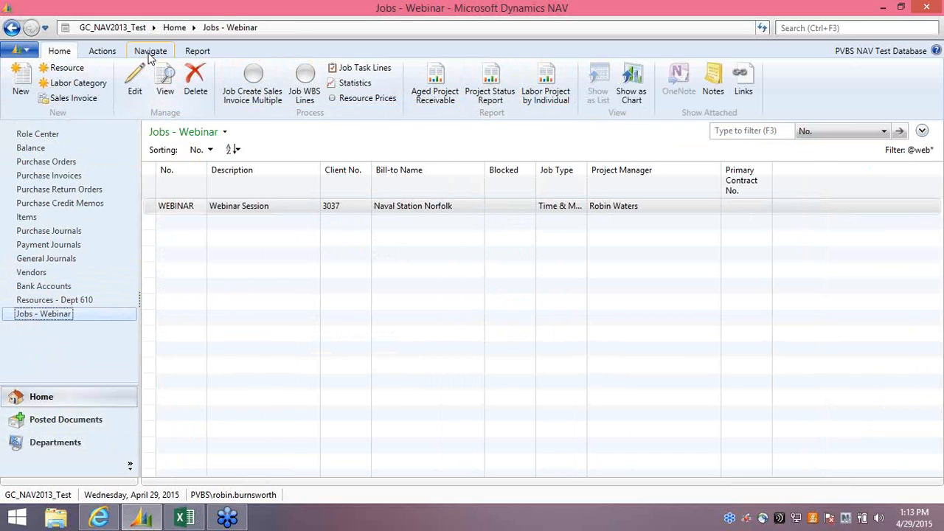
# Step: Open the ledger entries of the WEBINAR job
pyautogui.click(150, 53)
pyautogui.click(155, 99)
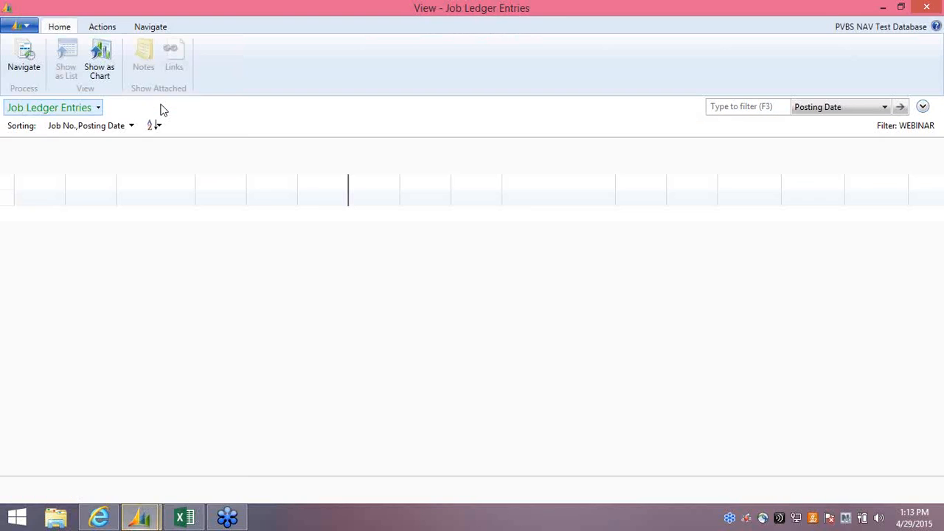
pyautogui.click(768, 105)
pyautogui.write('03/31/14')
pyautogui.press('Return')
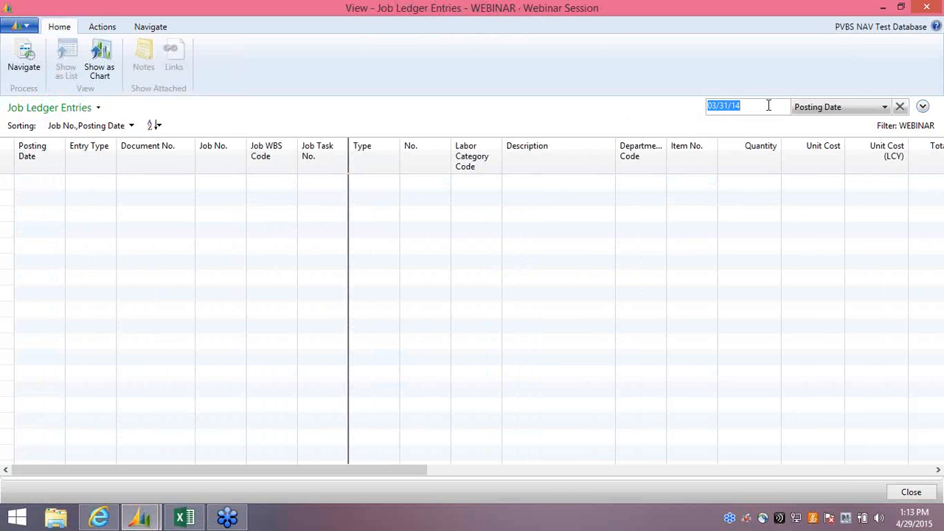
pyautogui.click(899, 107)
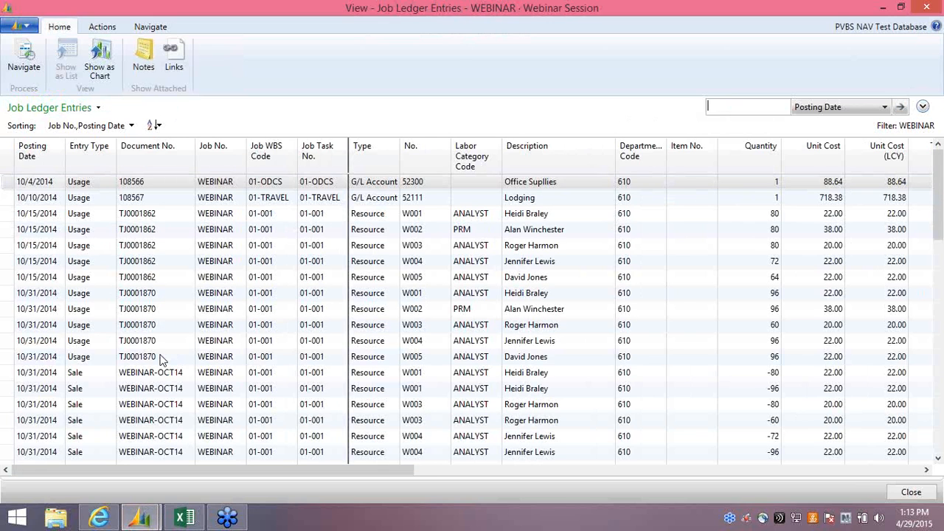
# Step: Filter the job ledger entries to the Usage entry type and select the 3/31/2015 G/L account entry near the end
pyautogui.rightClick(79, 327)
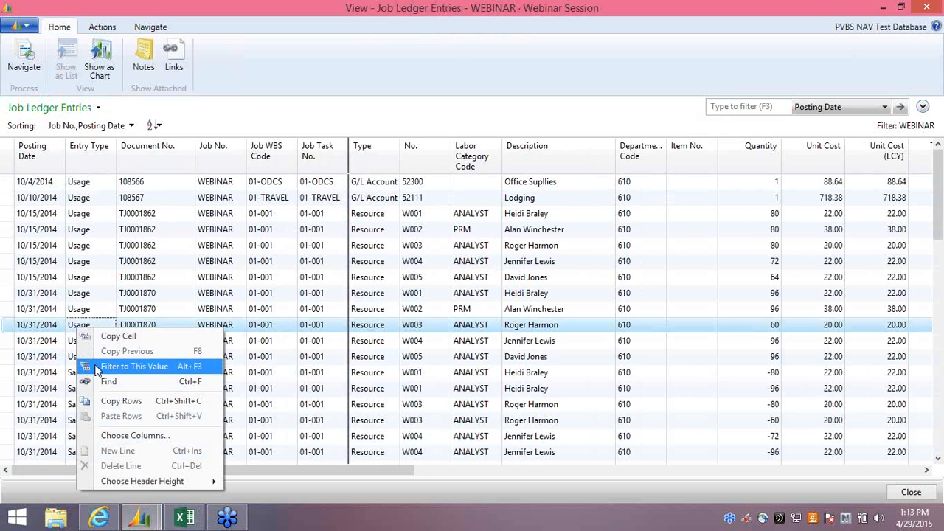
pyautogui.click(95, 366)
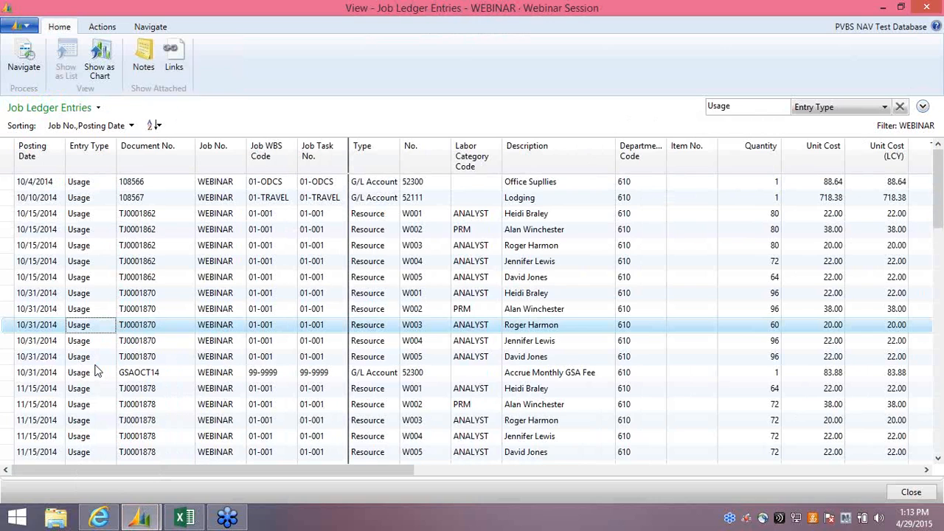
pyautogui.hotkey('ctrl', 'End')
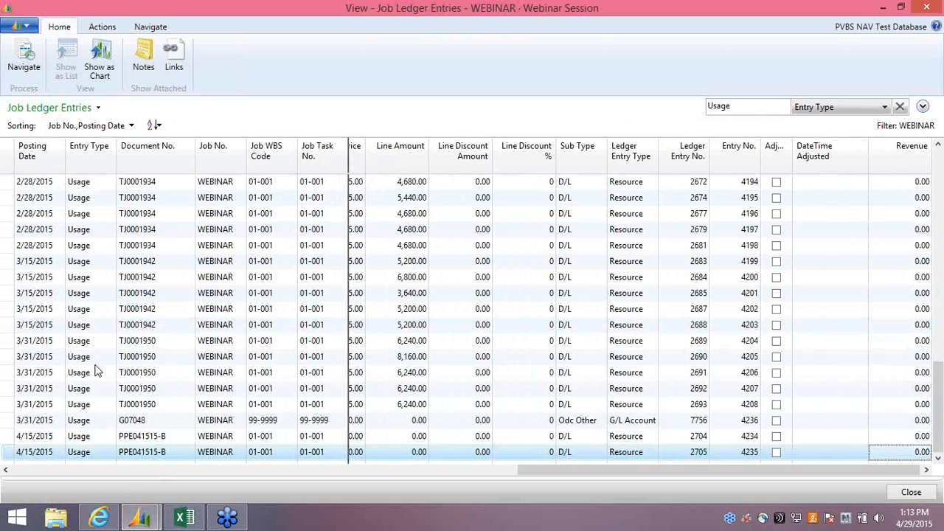
pyautogui.click(24, 421)
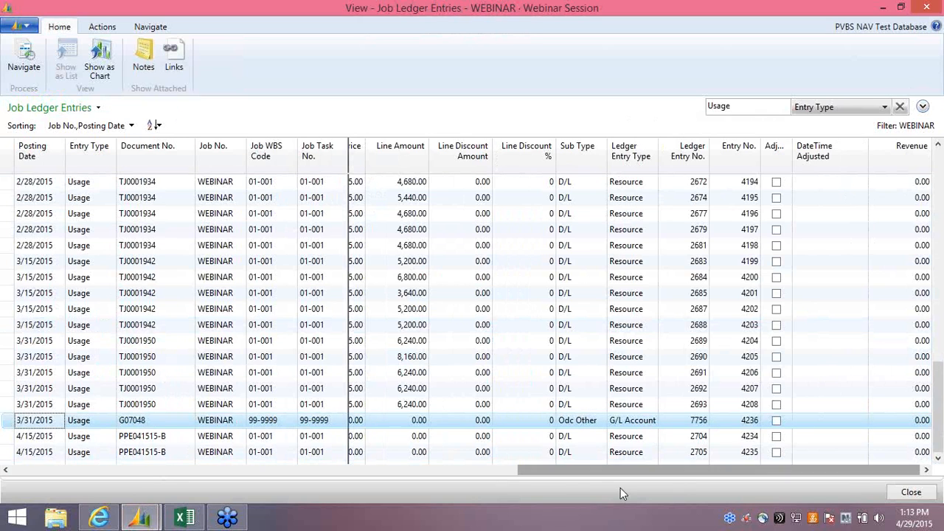
# Step: Examine the account, description, quantity, cost and price columns of the 3/31/2015 G/L account entry, and close the job ledger entries
pyautogui.moveTo(606, 472); pyautogui.dragTo(47, 458)
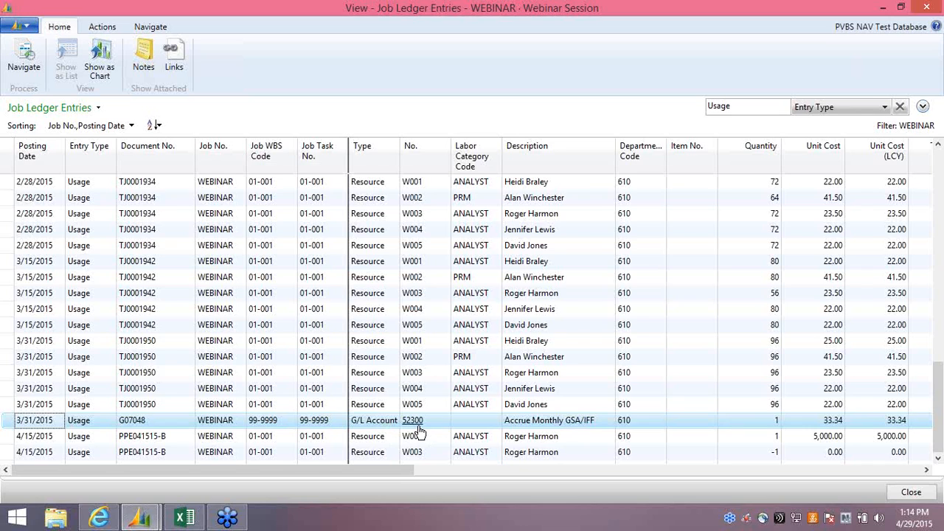
pyautogui.click(554, 426)
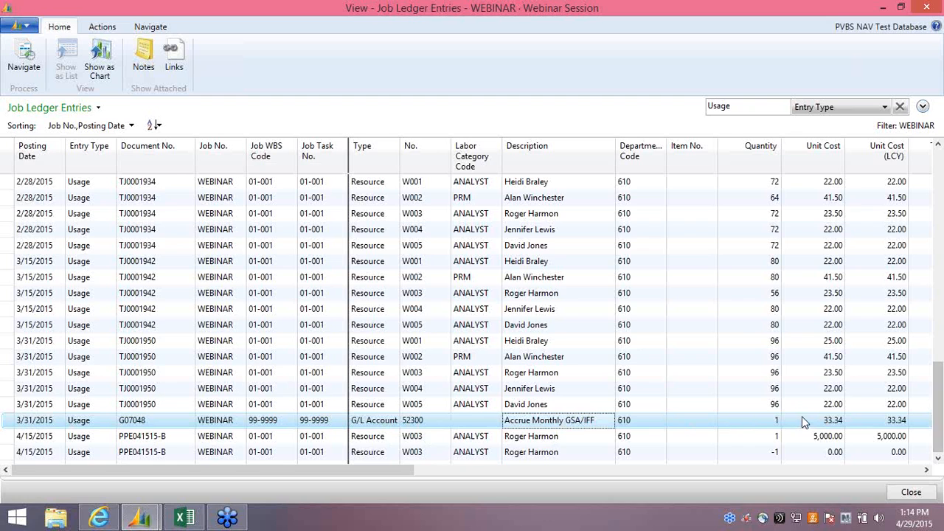
pyautogui.click(926, 469)
pyautogui.click(926, 469)
pyautogui.click(926, 469)
pyautogui.click(926, 470)
pyautogui.click(926, 470)
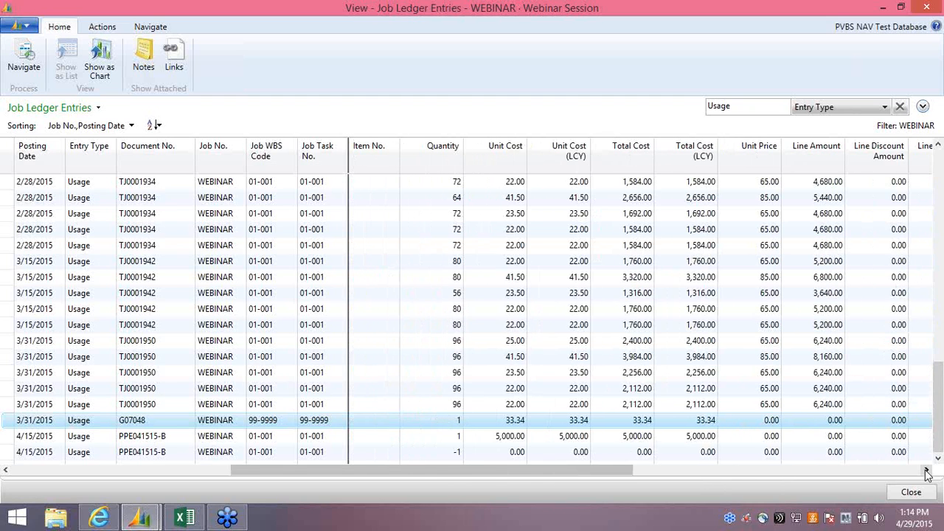
pyautogui.click(926, 469)
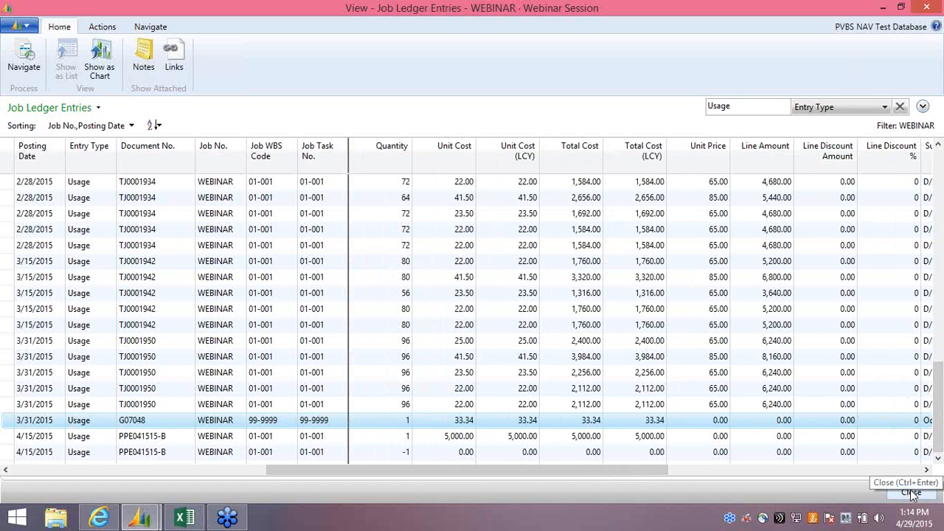
pyautogui.click(912, 492)
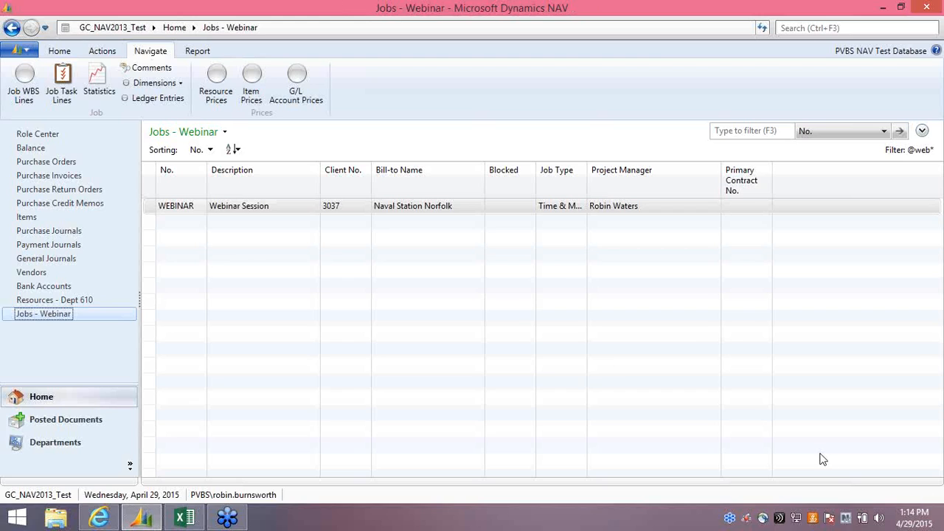
# Step: Open the Job G/L Journal from the project accounting processing page and switch it to the ERROR batch
pyautogui.click(50, 447)
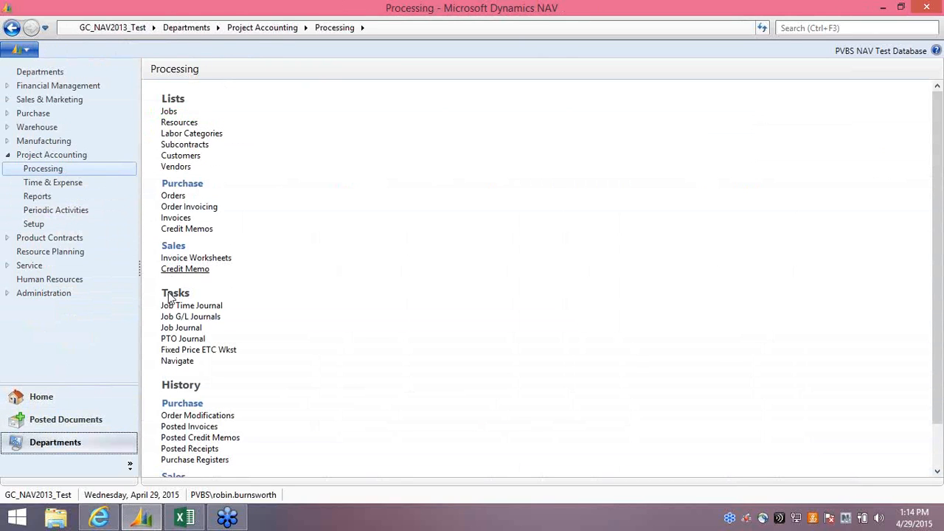
pyautogui.click(195, 316)
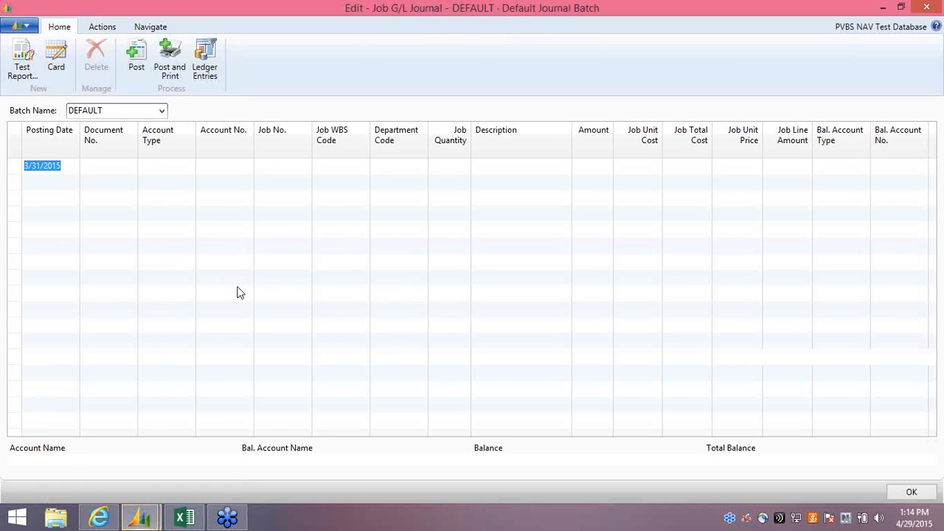
pyautogui.click(161, 110)
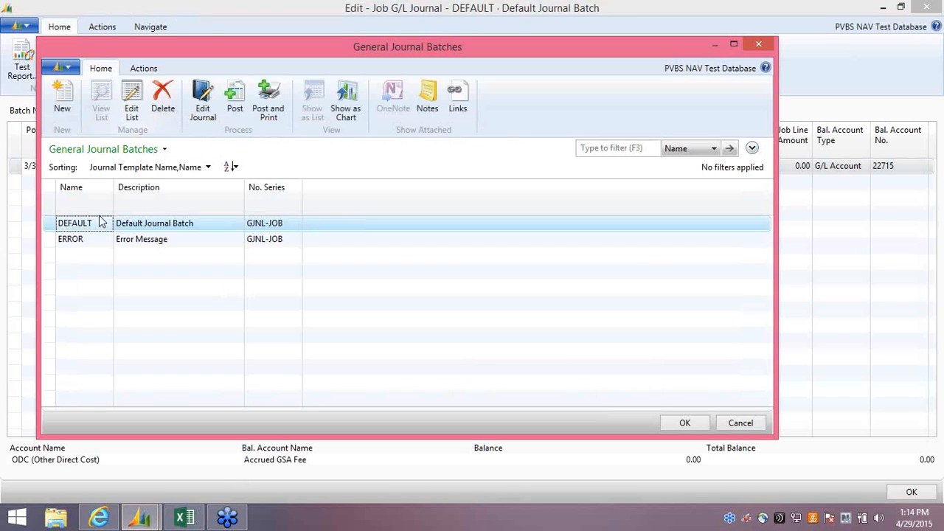
pyautogui.click(94, 241)
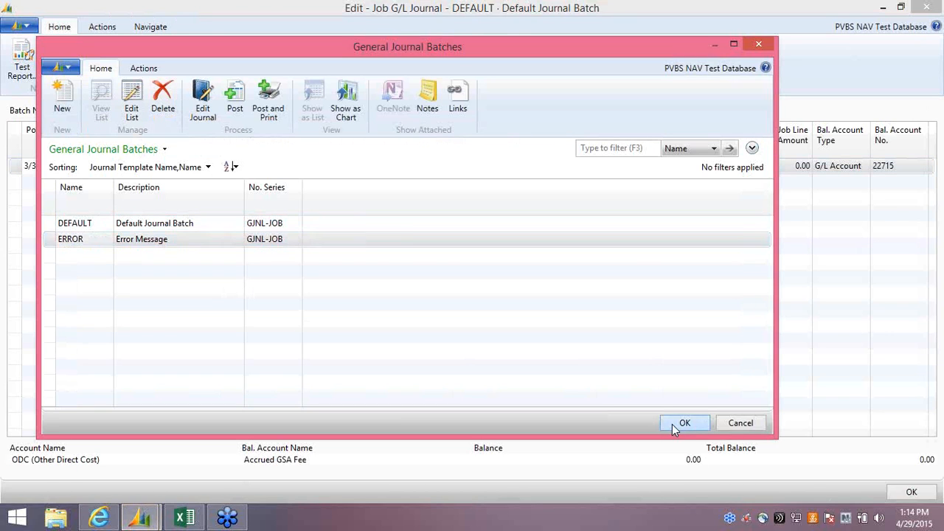
pyautogui.click(676, 424)
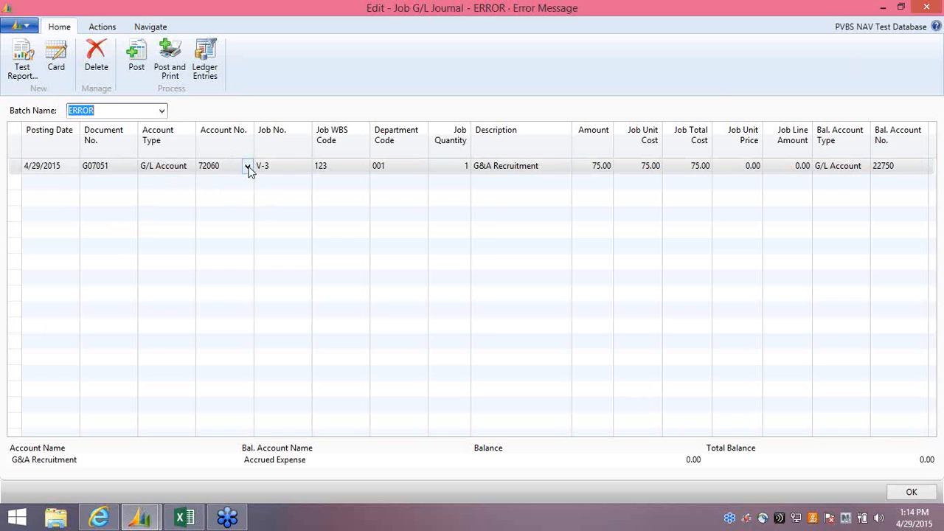
# Step: Check the account list for the line's account number and try to post the ERROR batch with account 72060
pyautogui.click(247, 166)
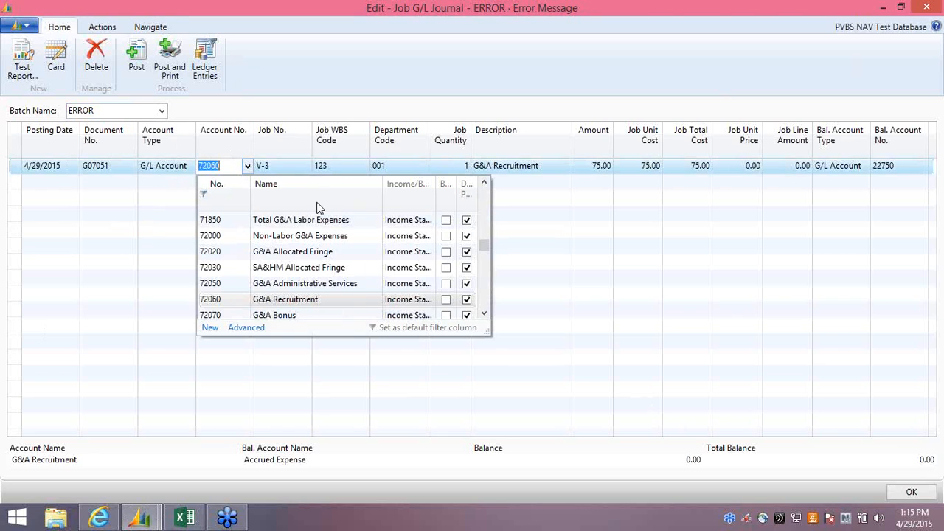
pyautogui.press('Escape')
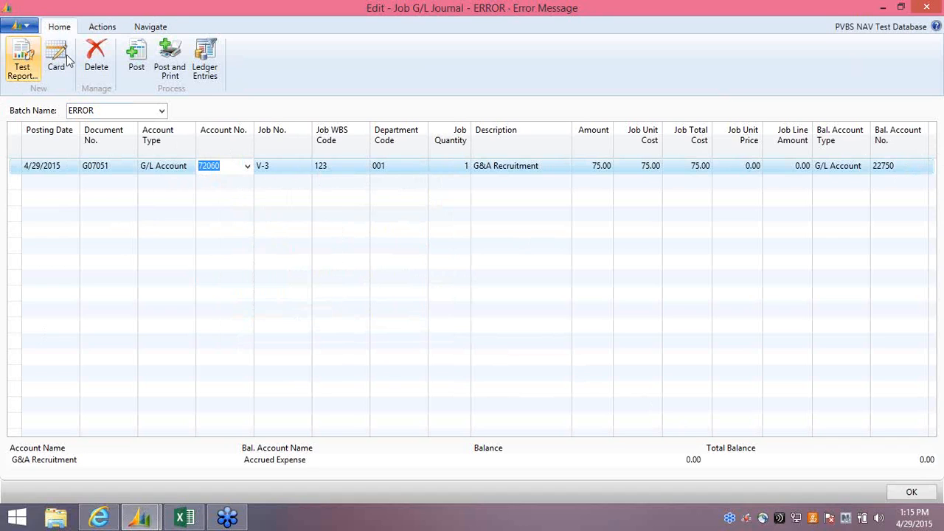
pyautogui.click(136, 56)
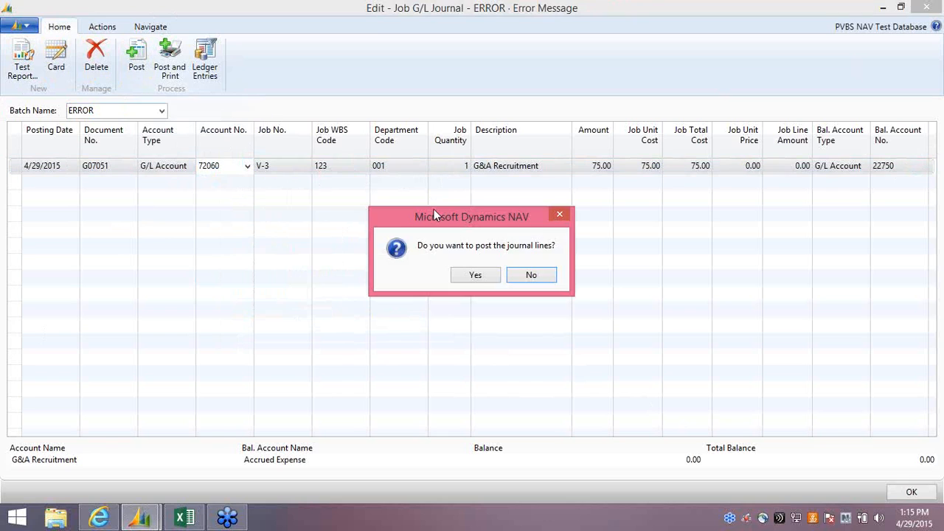
pyautogui.click(476, 276)
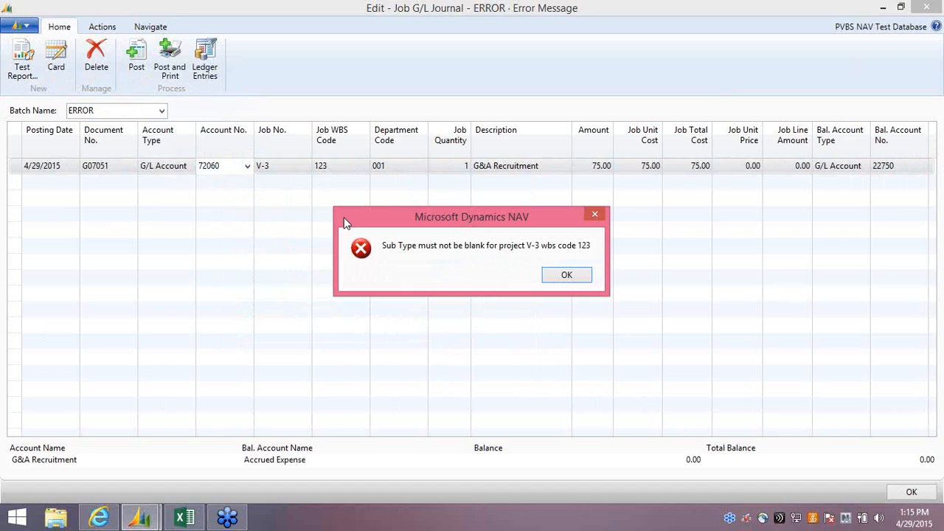
pyautogui.click(287, 165)
pyautogui.click(566, 275)
# Step: Set the journal line's account number to 52300 and re-enter job V-3, WBS code 123 and a job quantity of 1
pyautogui.write('52300')
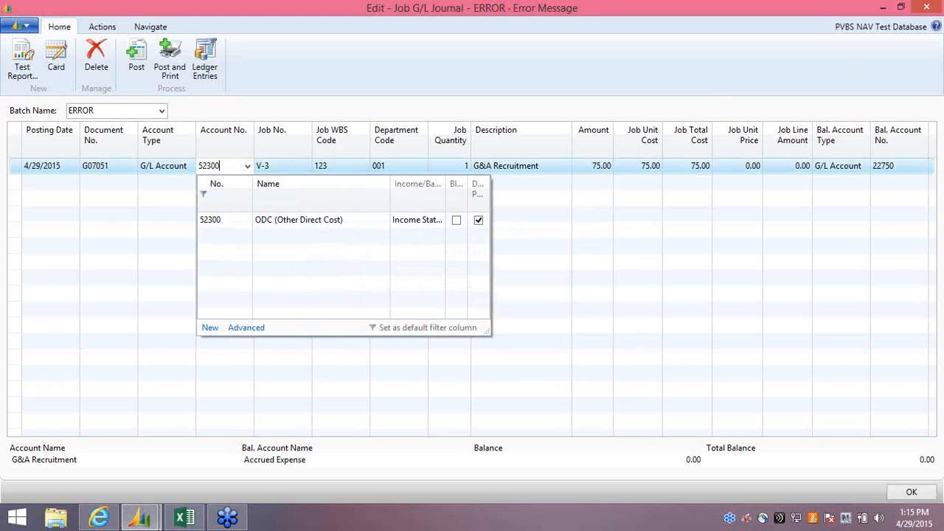
pyautogui.press('Tab')
pyautogui.write('v-3')
pyautogui.press('Tab')
pyautogui.write('123')
pyautogui.press('Tab')
pyautogui.press('Tab')
pyautogui.write('1')
pyautogui.press('Tab')
pyautogui.press('Tab')
pyautogui.press('Tab')
pyautogui.press('Tab')
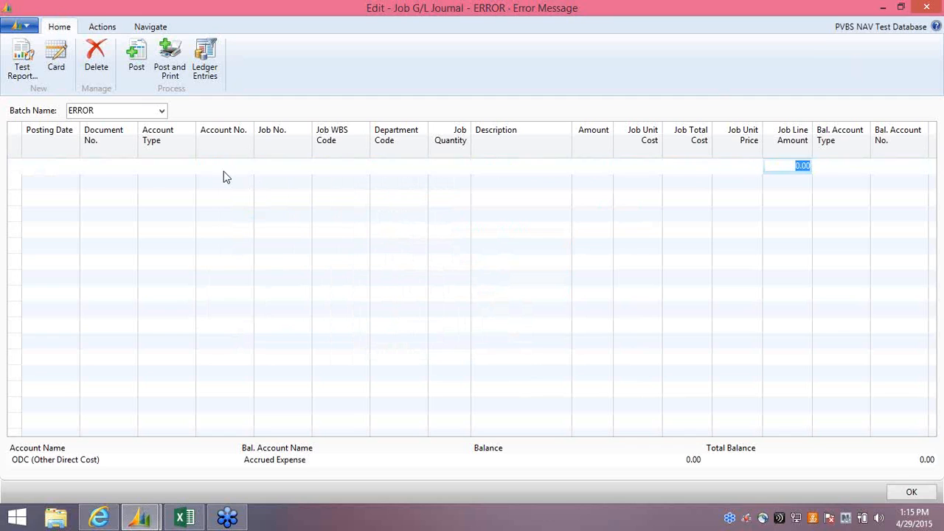
# Step: Post the ERROR batch's journal lines and close the Job G/L Journal
pyautogui.click(139, 55)
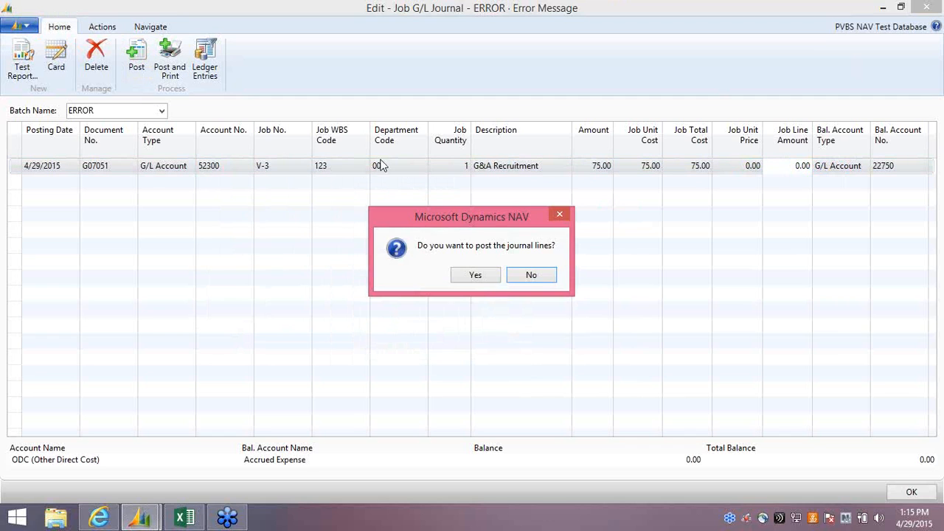
pyautogui.click(486, 277)
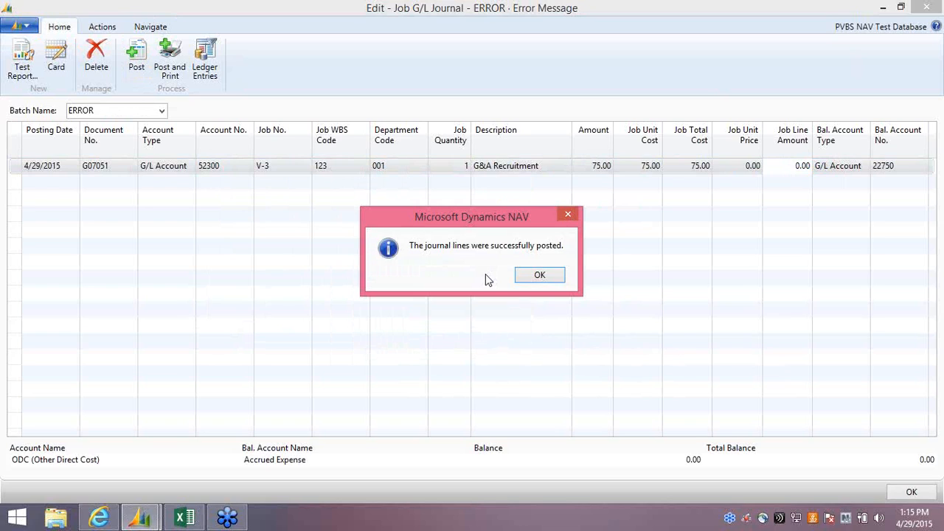
pyautogui.click(549, 279)
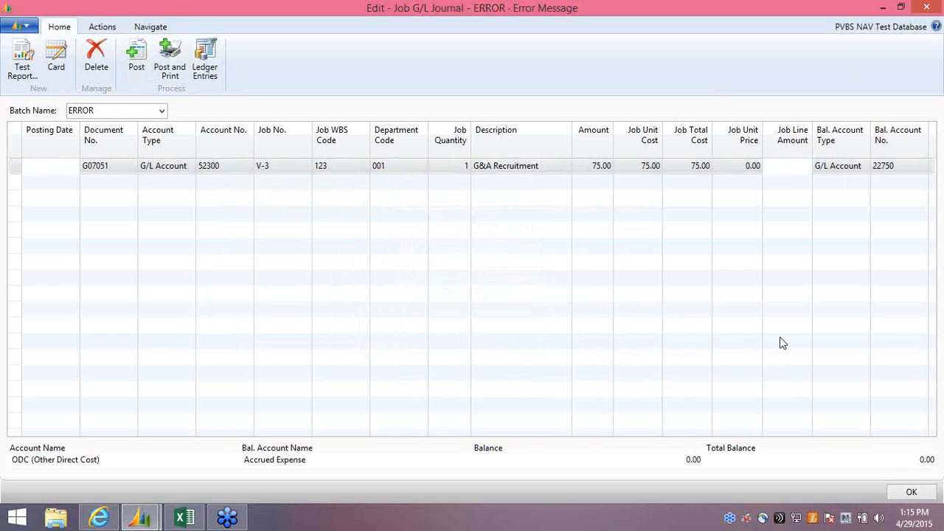
pyautogui.click(908, 497)
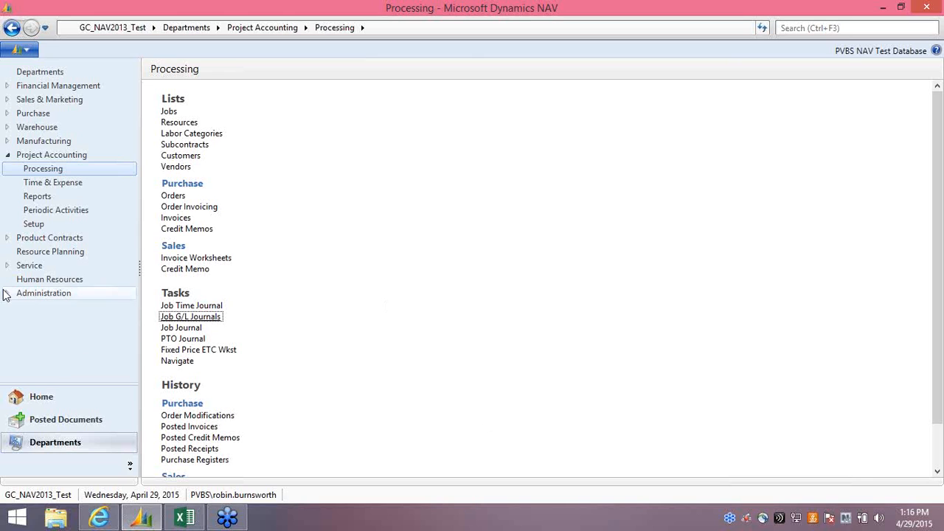
pyautogui.click(169, 307)
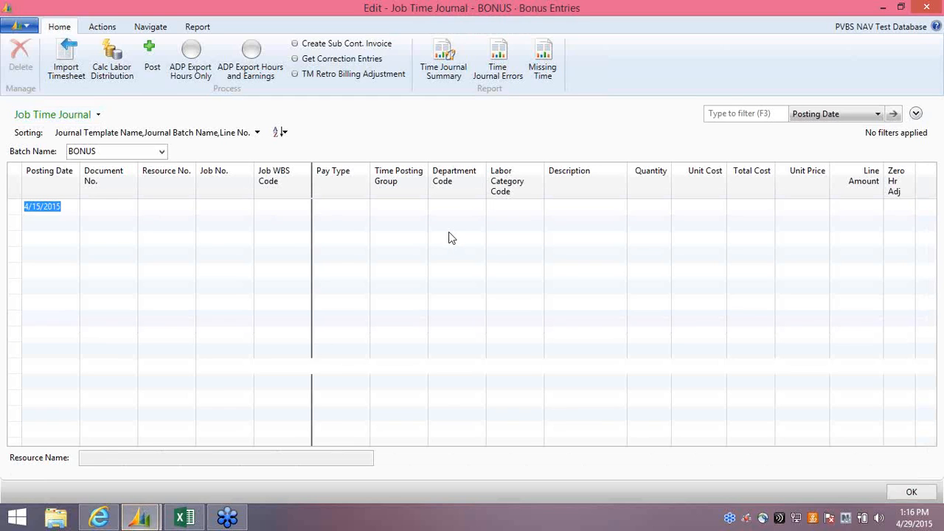
pyautogui.click(161, 151)
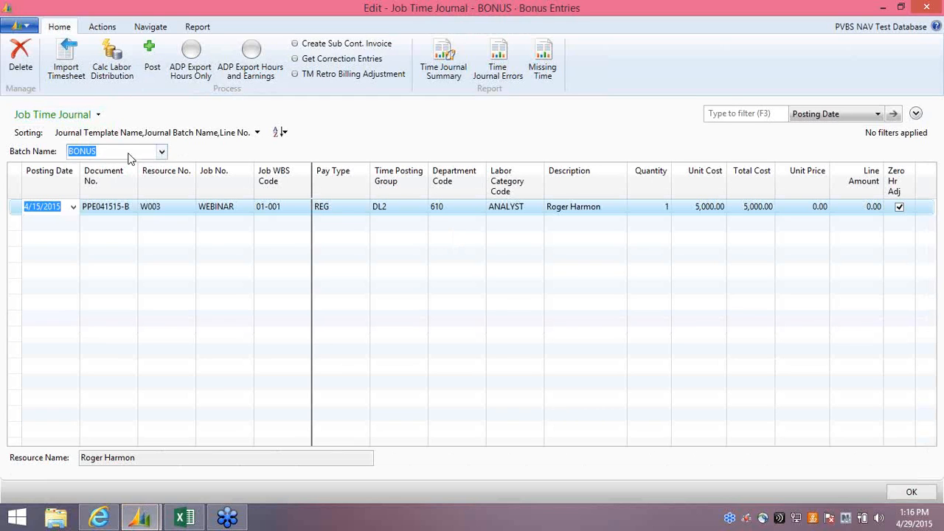
pyautogui.click(159, 264)
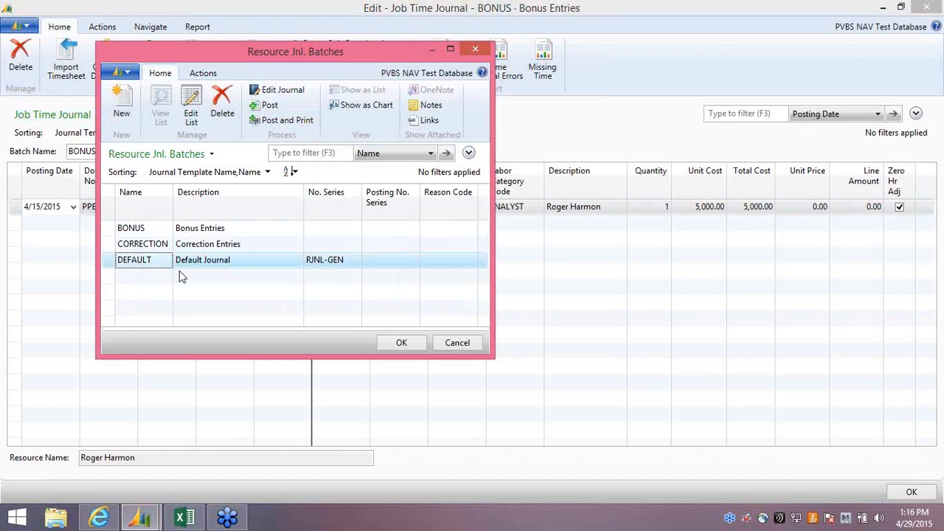
pyautogui.click(404, 344)
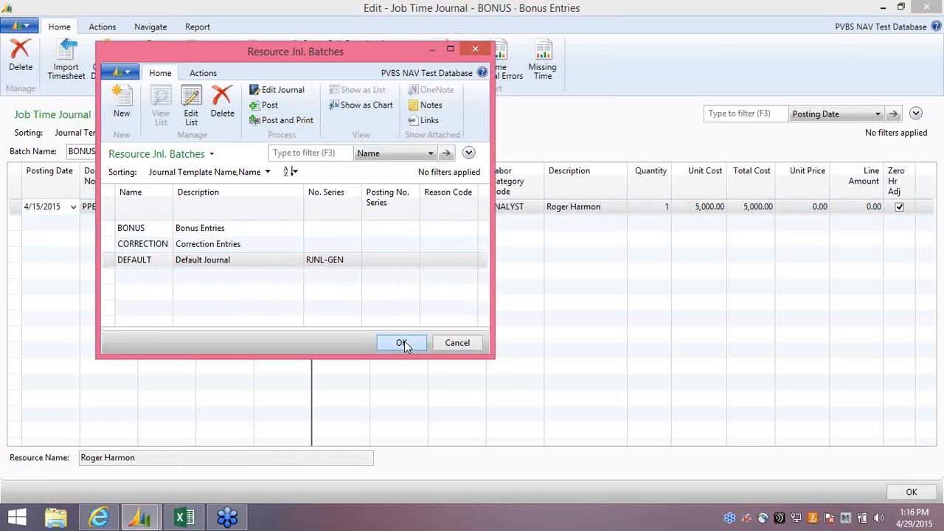
pyautogui.click(458, 342)
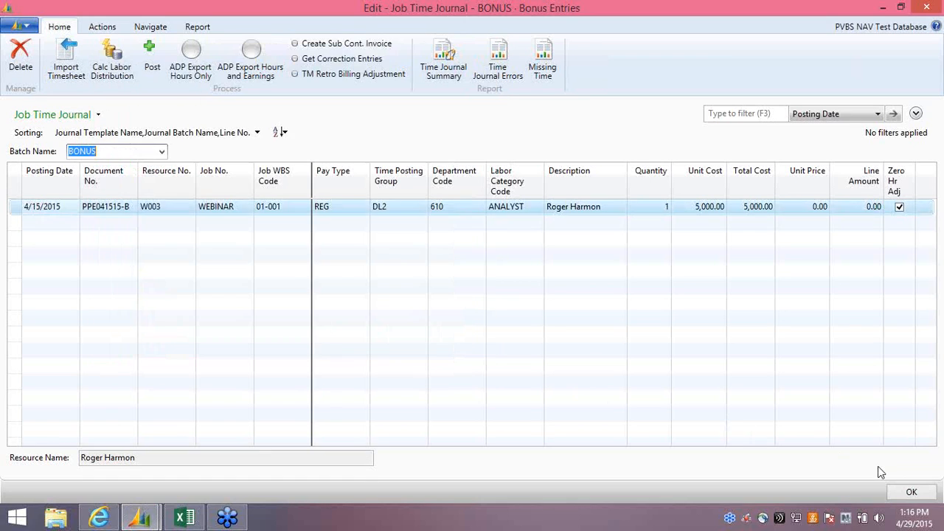
pyautogui.click(895, 494)
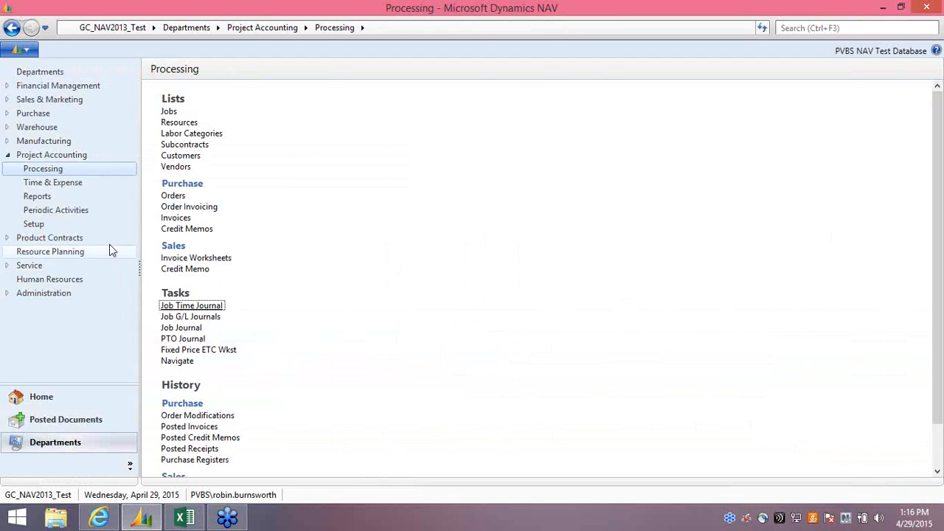
# Step: Open the Job Time Journal from the project accounting processing page and switch it to the DEFAULT batch
pyautogui.click(169, 307)
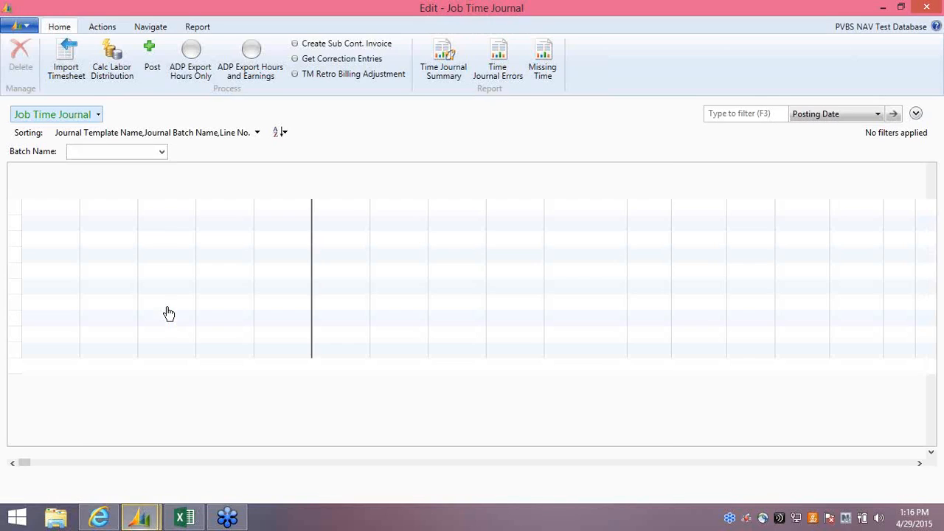
pyautogui.click(162, 151)
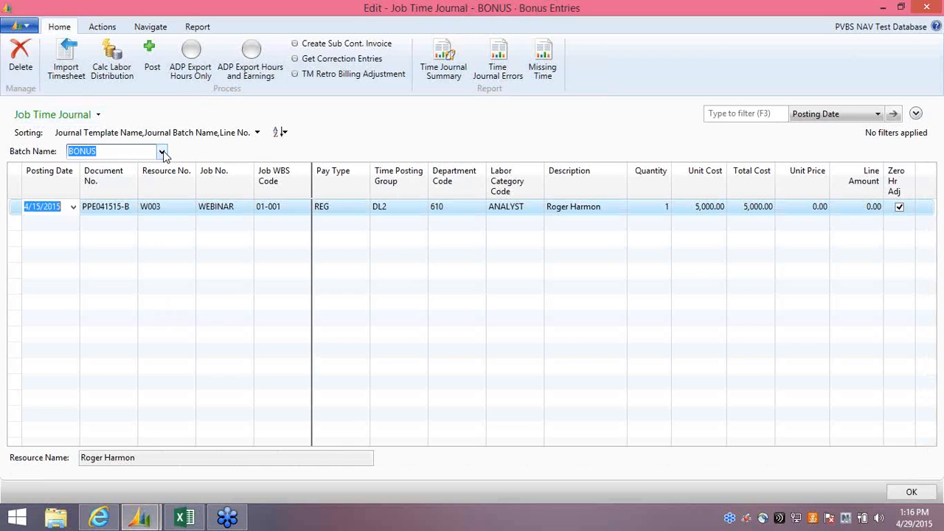
pyautogui.click(135, 259)
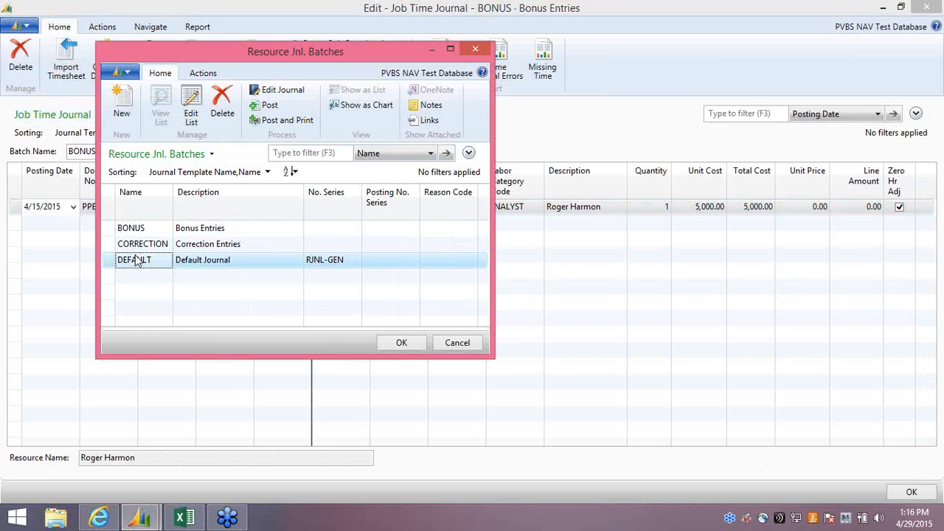
pyautogui.click(398, 343)
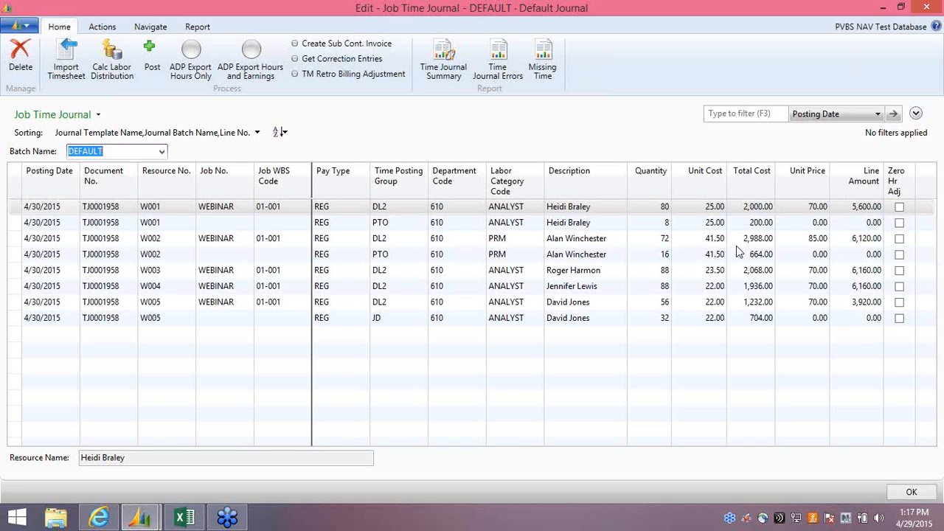
# Step: Switch the Job Time Journal to the CORRECTION batch
pyautogui.click(163, 152)
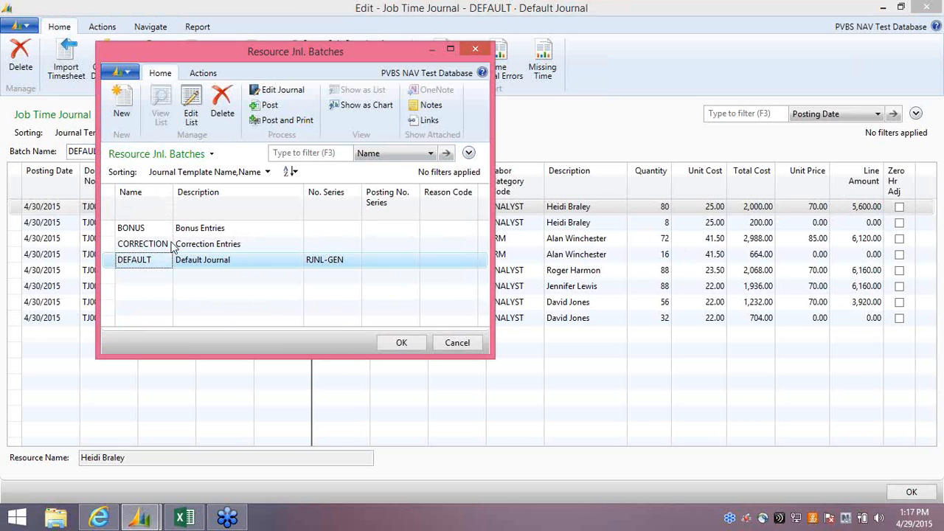
pyautogui.click(152, 245)
pyautogui.click(401, 343)
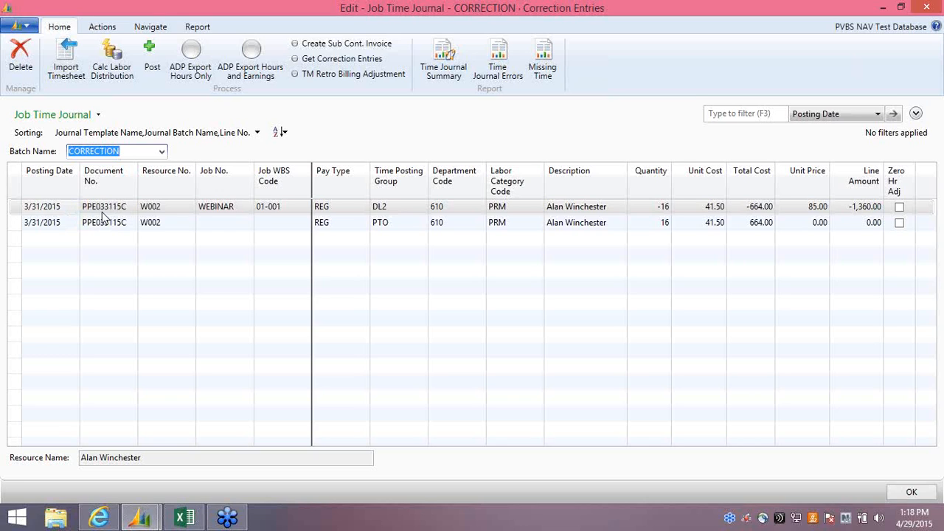
# Step: Append "- correct timesheet" to the description of the WEBINAR line with time posting group DL2
pyautogui.click(165, 209)
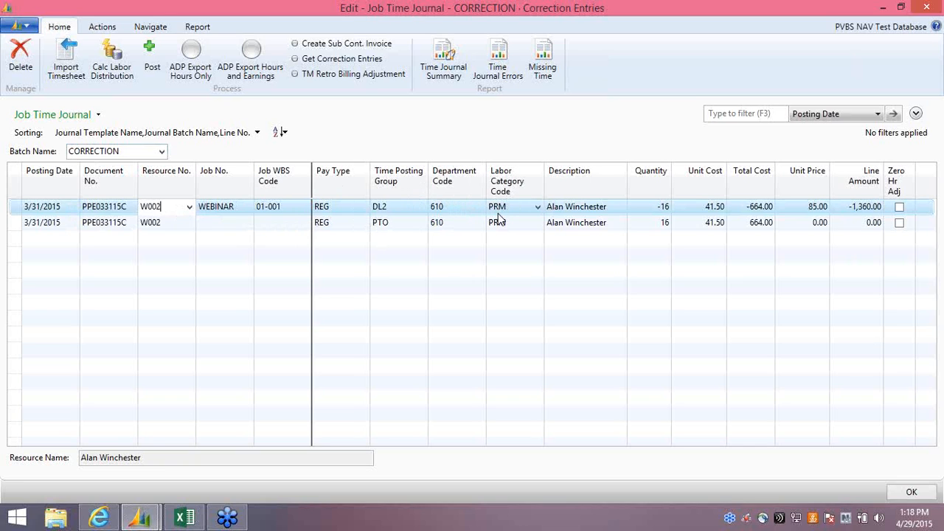
pyautogui.click(604, 206)
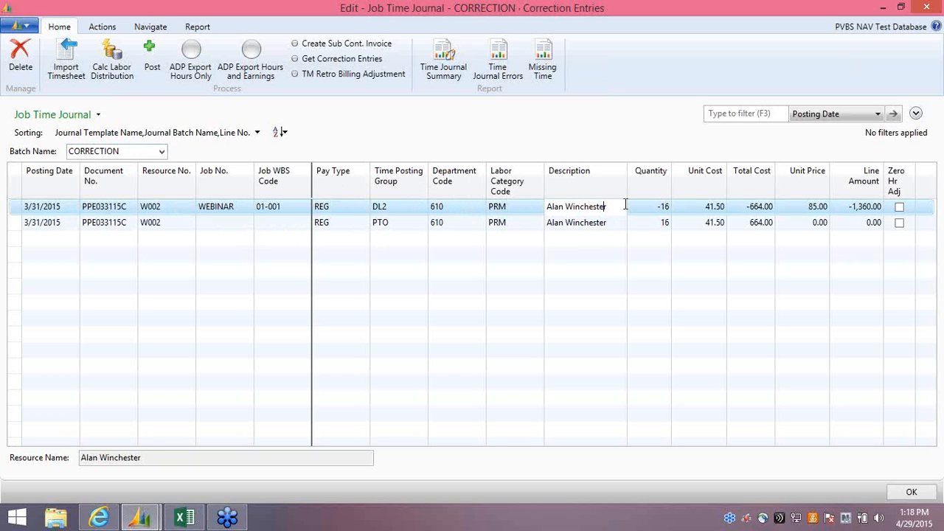
pyautogui.write('-')
pyautogui.press('BackSpace')
pyautogui.press('BackSpace')
pyautogui.press('BackSpace')
pyautogui.write('- correct timesheet')
pyautogui.press('Tab')
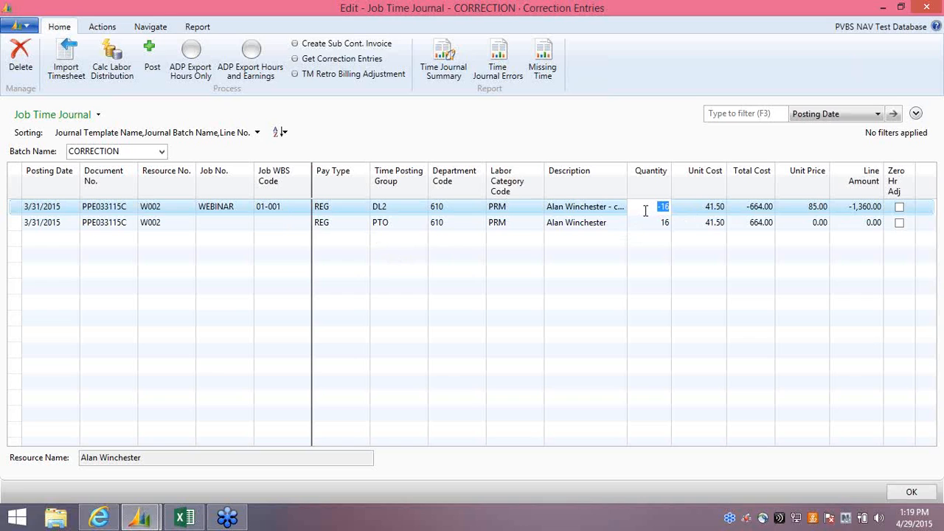
pyautogui.click(689, 207)
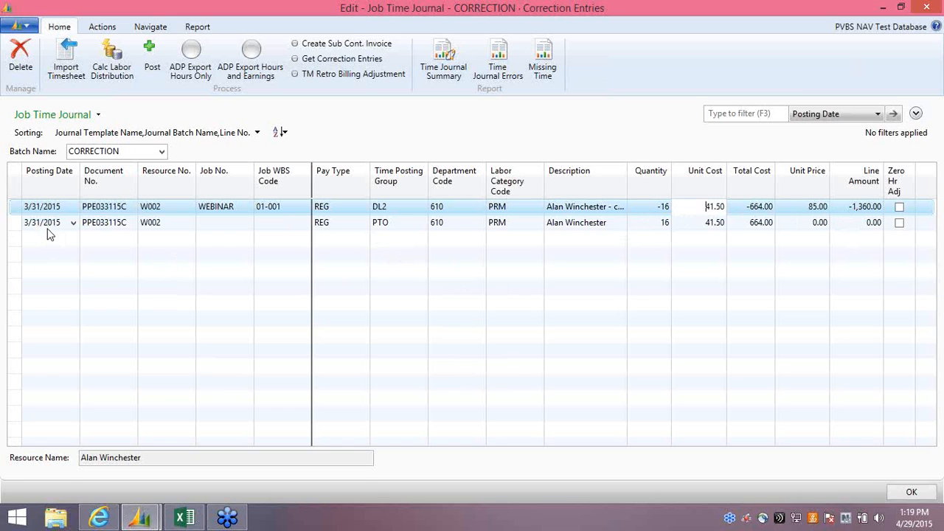
# Step: Copy the description ending in "- correct timesheet" from the line above into the PTO line
pyautogui.click(113, 228)
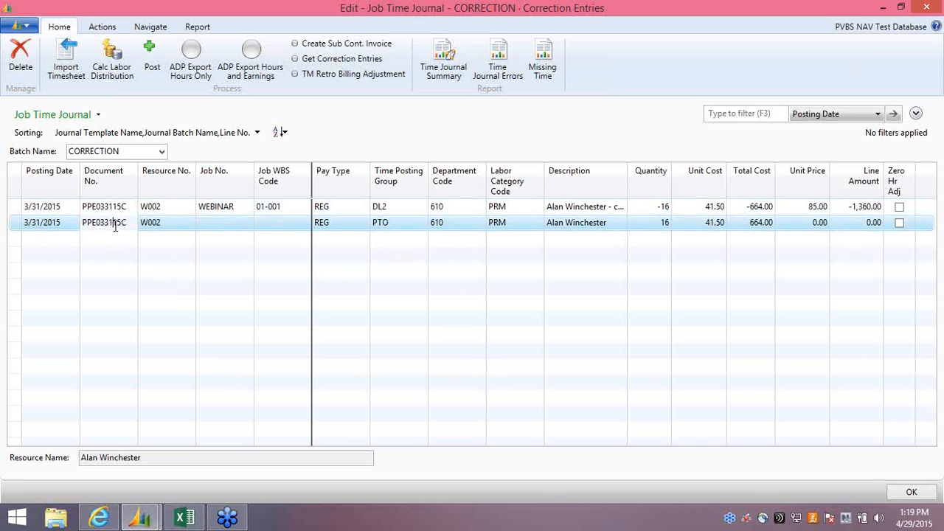
pyautogui.click(171, 228)
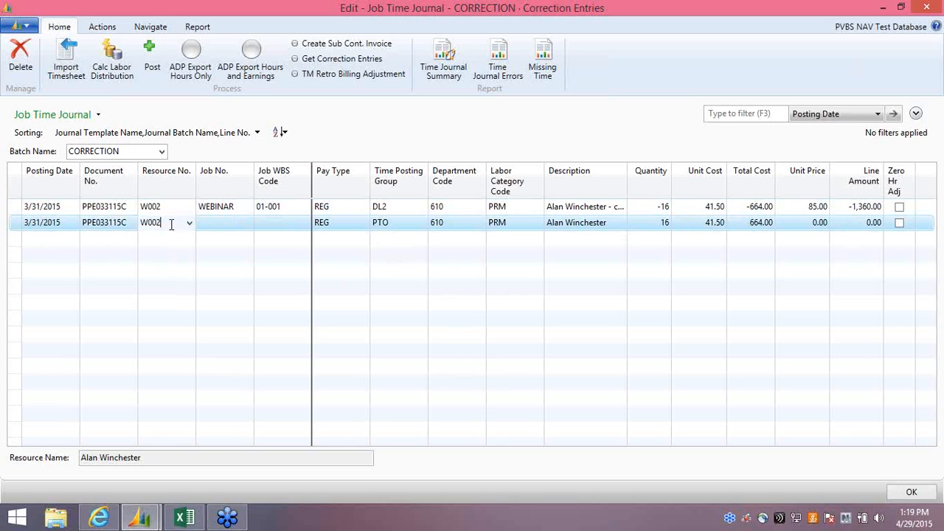
pyautogui.click(396, 224)
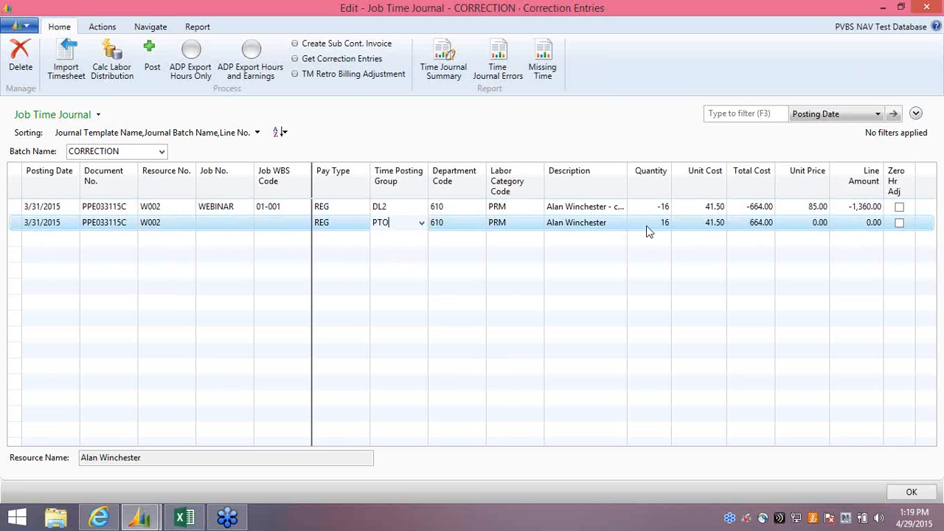
pyautogui.click(622, 225)
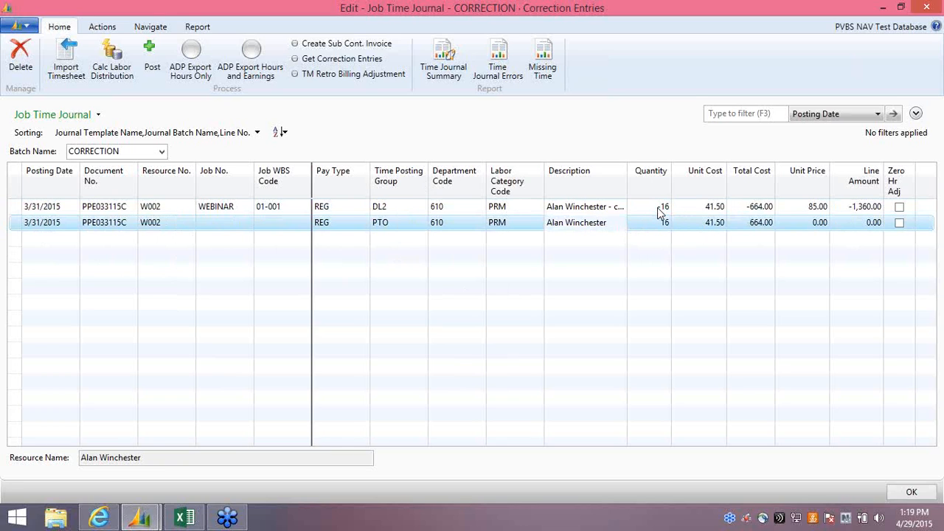
pyautogui.press('F8')
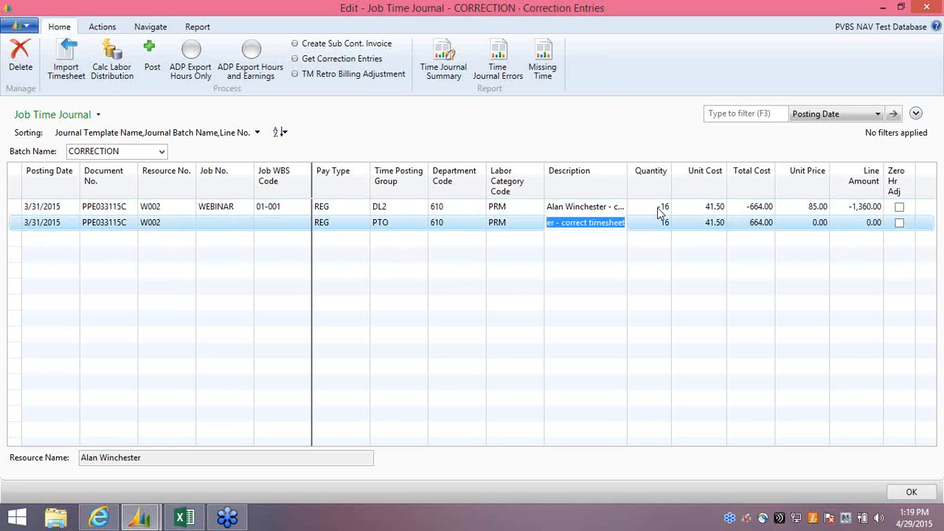
pyautogui.press('Tab')
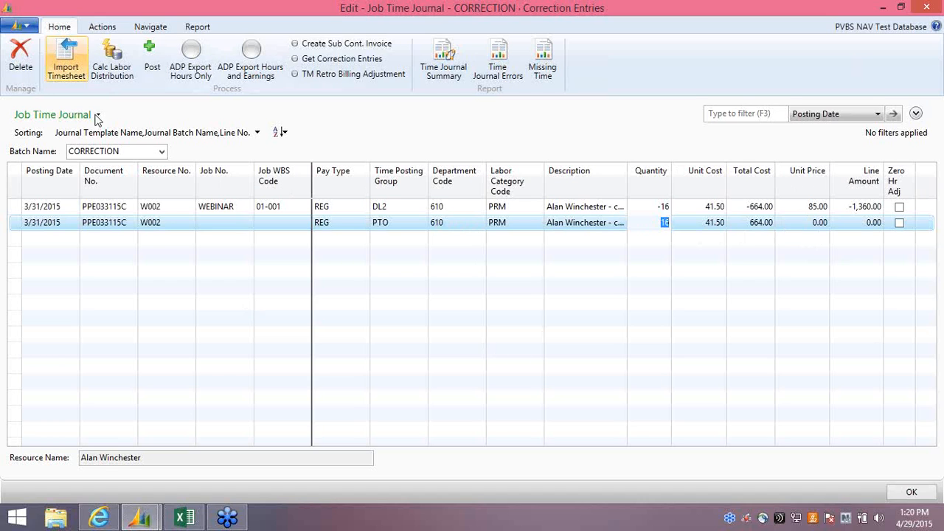
# Step: Switch the Job Time Journal to the BONUS batch and review the line's document number, resource number and job WBS code
pyautogui.click(162, 152)
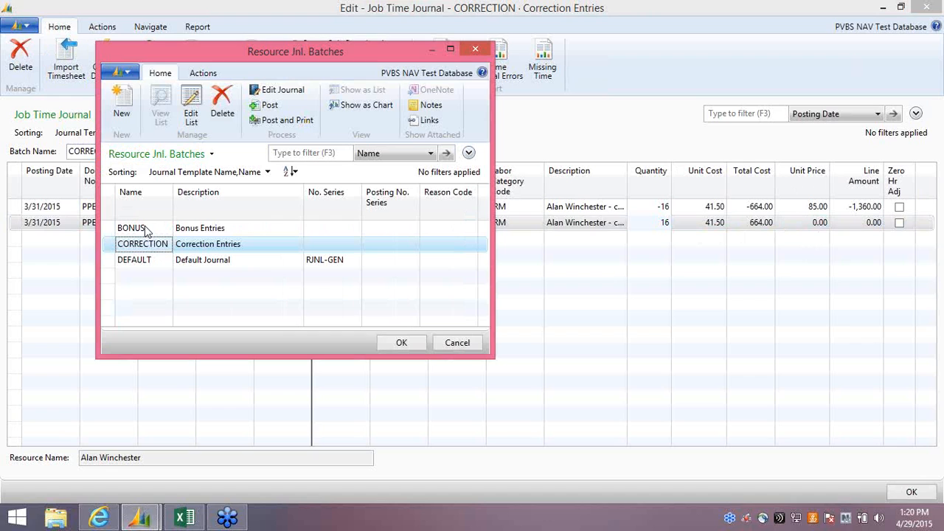
pyautogui.click(145, 231)
pyautogui.click(401, 343)
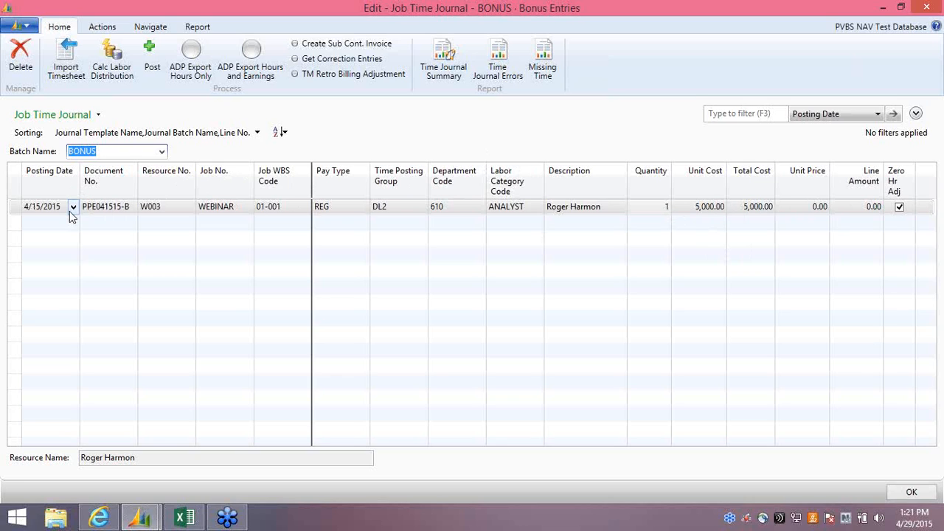
pyautogui.click(133, 208)
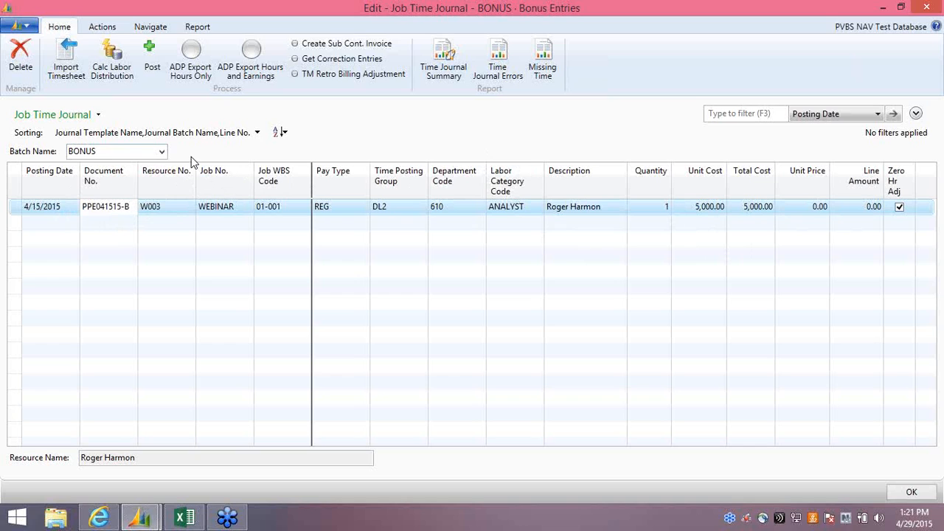
pyautogui.click(177, 209)
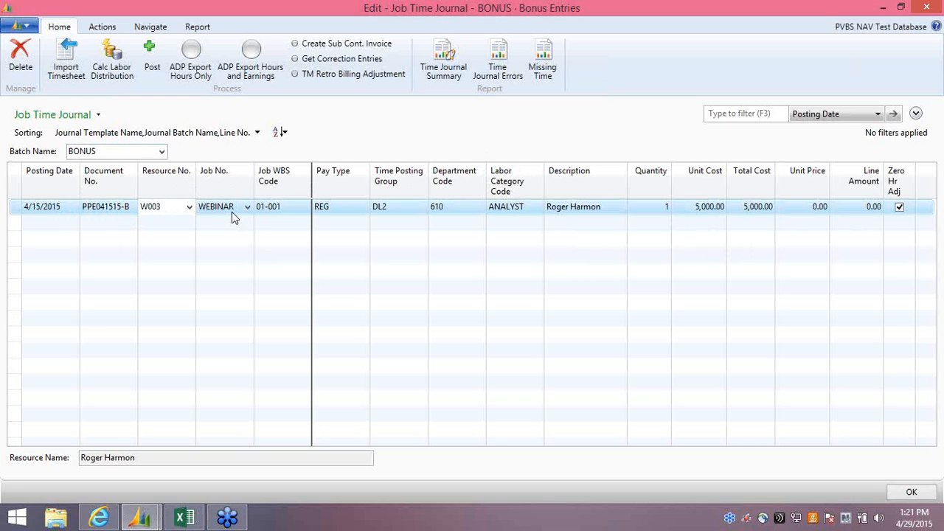
pyautogui.click(281, 207)
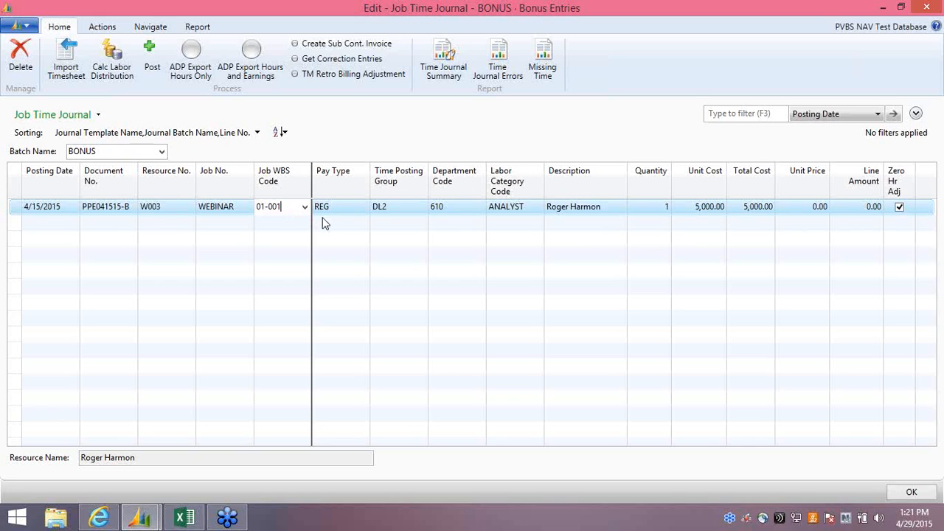
# Step: Re-enter a quantity of 1 on the BONUS batch line and close the Job Time Journal
pyautogui.click(639, 206)
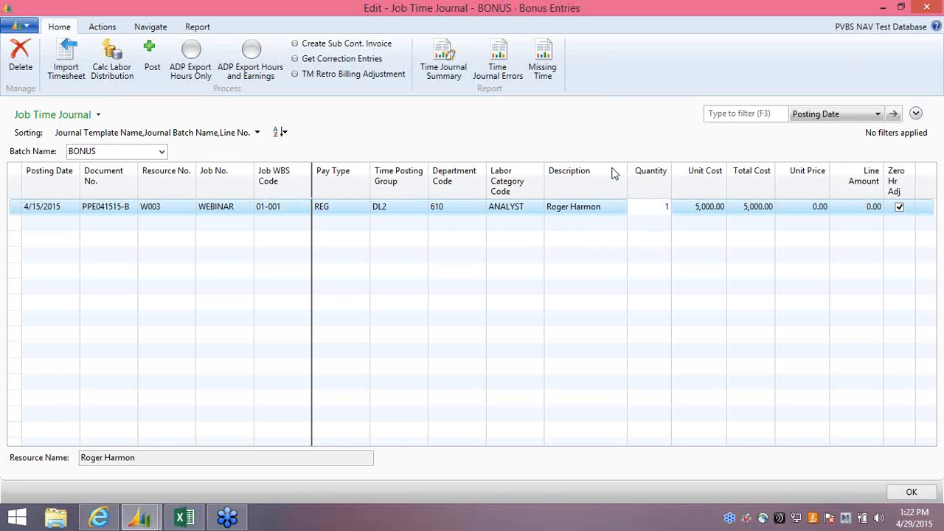
pyautogui.press('BackSpace')
pyautogui.write('1')
pyautogui.click(920, 494)
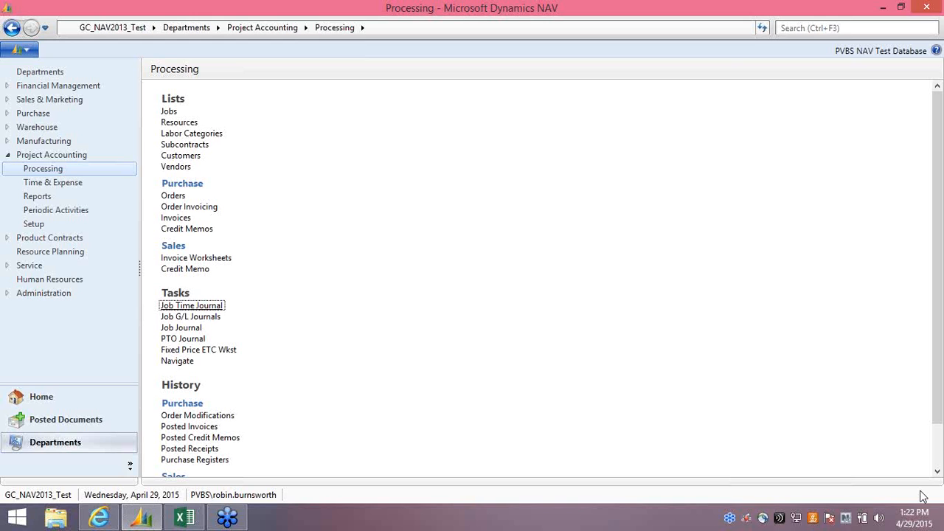
# Step: Open the WEBINAR job card from the home area's Jobs - Webinar list and display its most recent job ledger entries
pyautogui.click(28, 400)
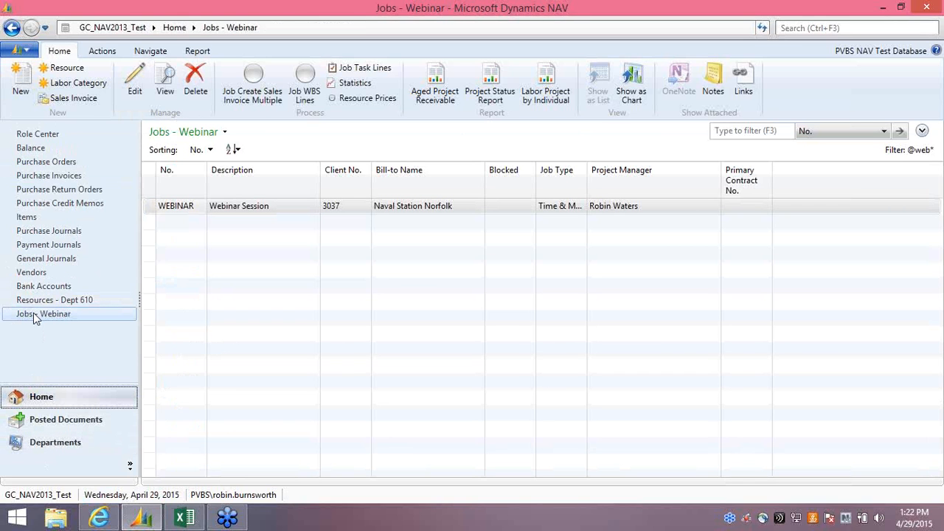
pyautogui.click(166, 81)
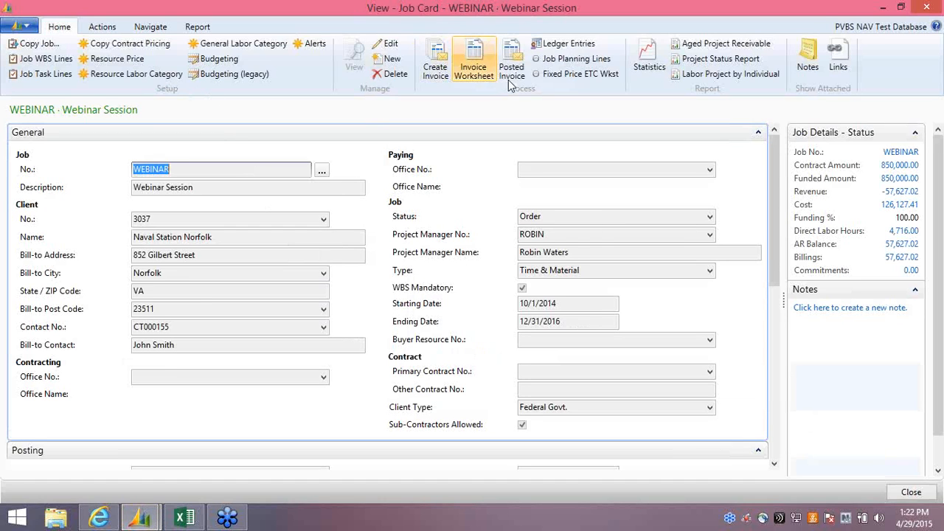
pyautogui.click(553, 44)
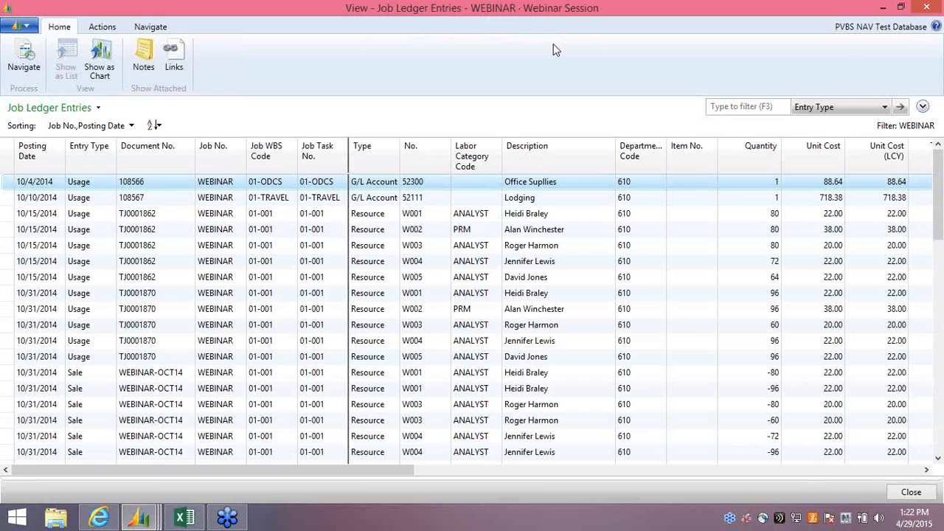
pyautogui.press('End')
pyautogui.hotkey('ctrl', 'End')
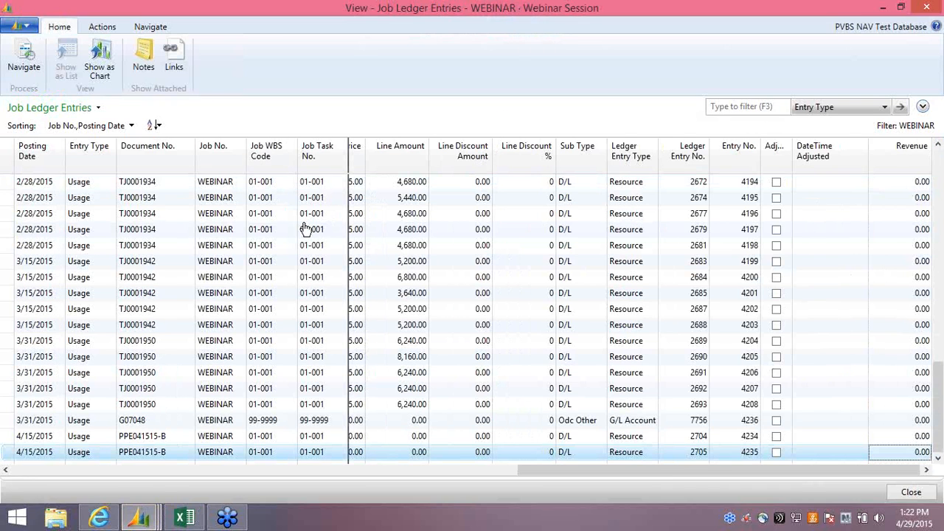
# Step: Examine the quantity, unit cost and total cost of the 4/15/2015 bonus entries in the job ledger
pyautogui.click(47, 468)
pyautogui.click(46, 469)
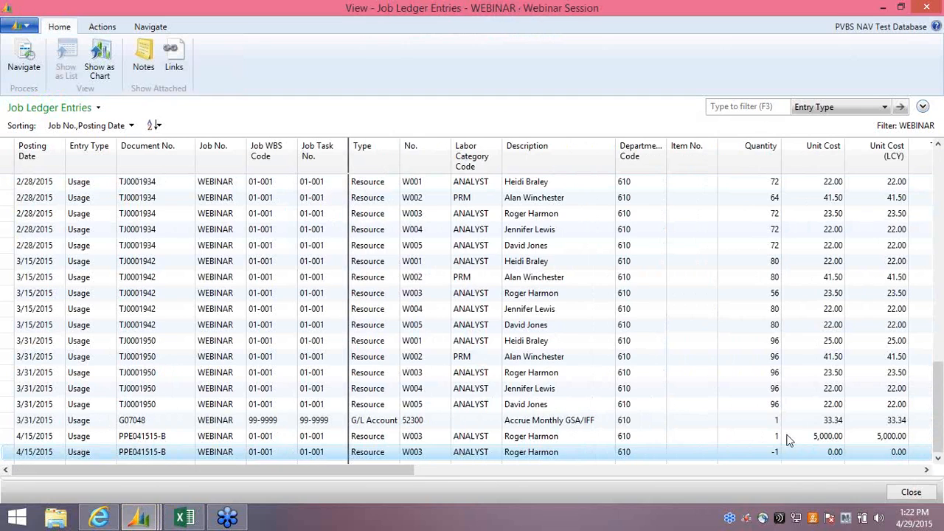
pyautogui.click(925, 470)
pyautogui.click(926, 470)
pyautogui.click(926, 469)
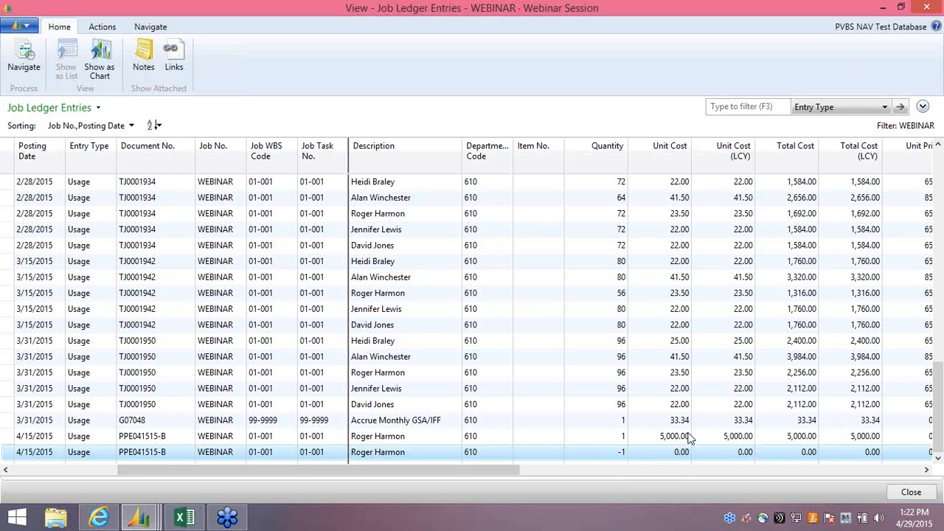
pyautogui.moveTo(145, 471); pyautogui.dragTo(39, 470)
# Step: Open the resource card for W003 from the bonus ledger entry and examine the latest bonus entries in its resource ledger
pyautogui.click(424, 439)
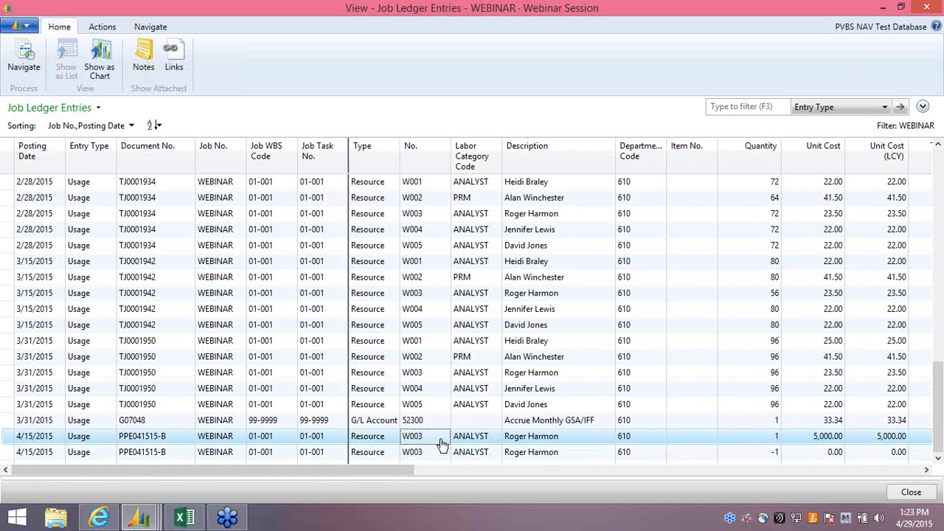
pyautogui.click(411, 440)
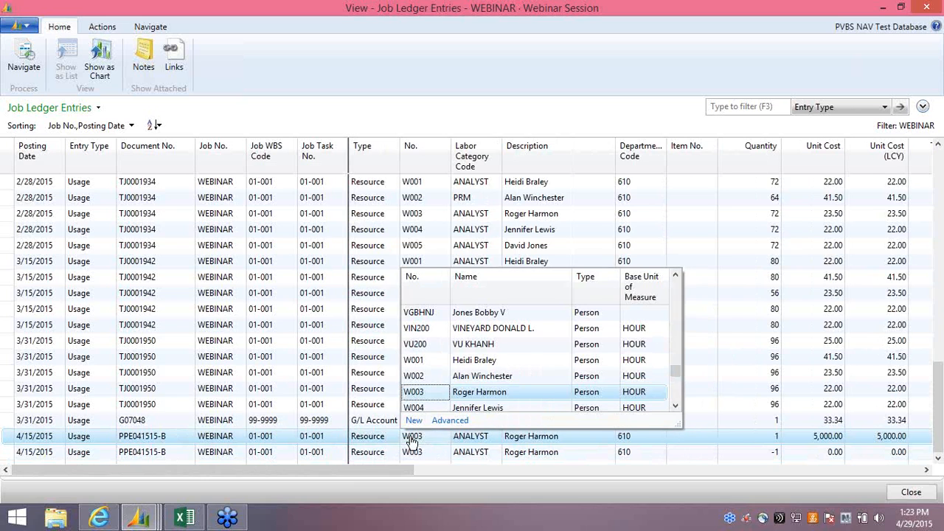
pyautogui.click(449, 424)
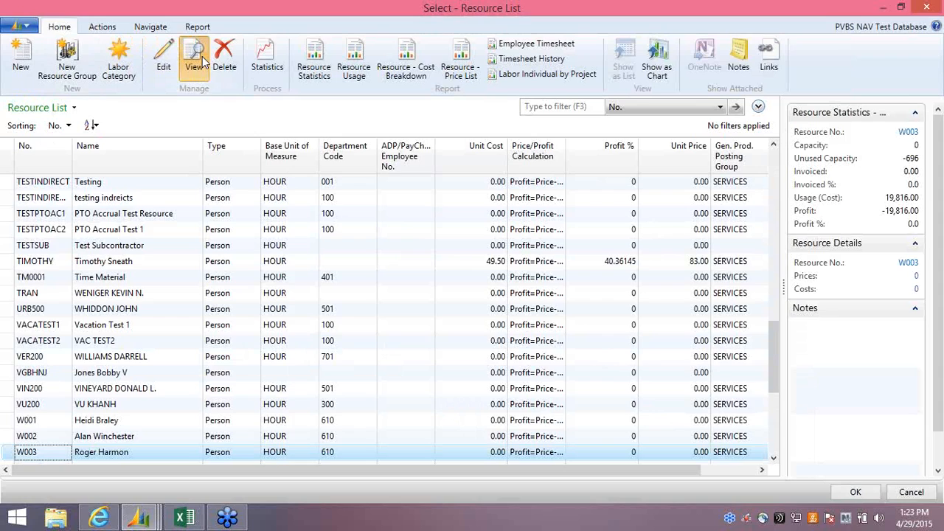
pyautogui.click(203, 59)
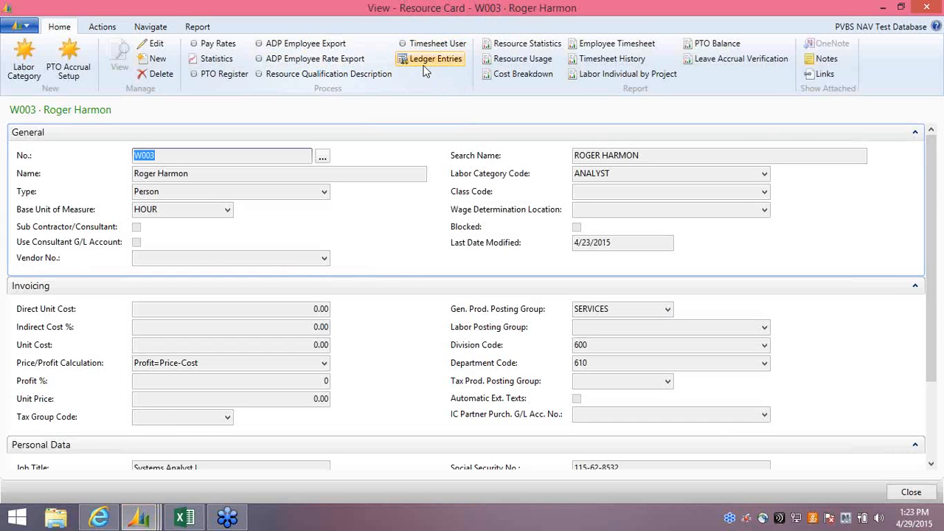
pyautogui.click(423, 65)
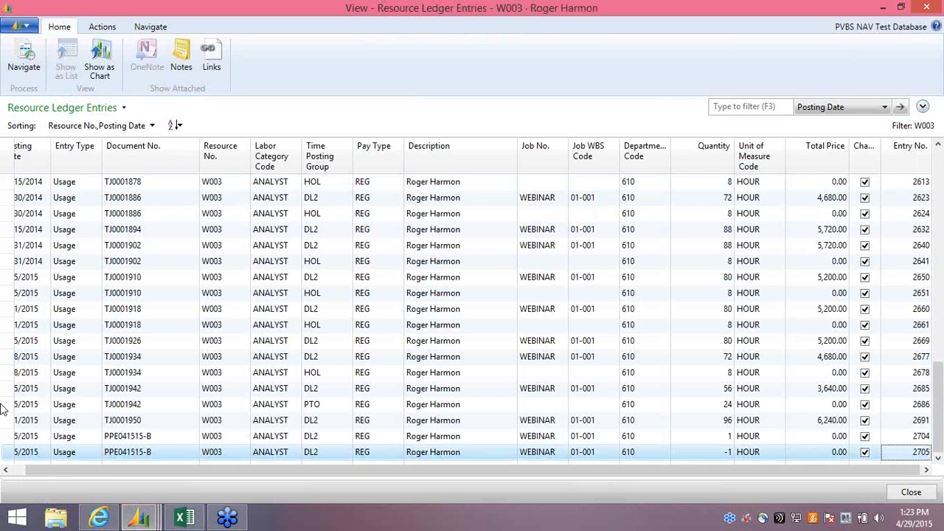
pyautogui.moveTo(46, 470); pyautogui.dragTo(30, 471)
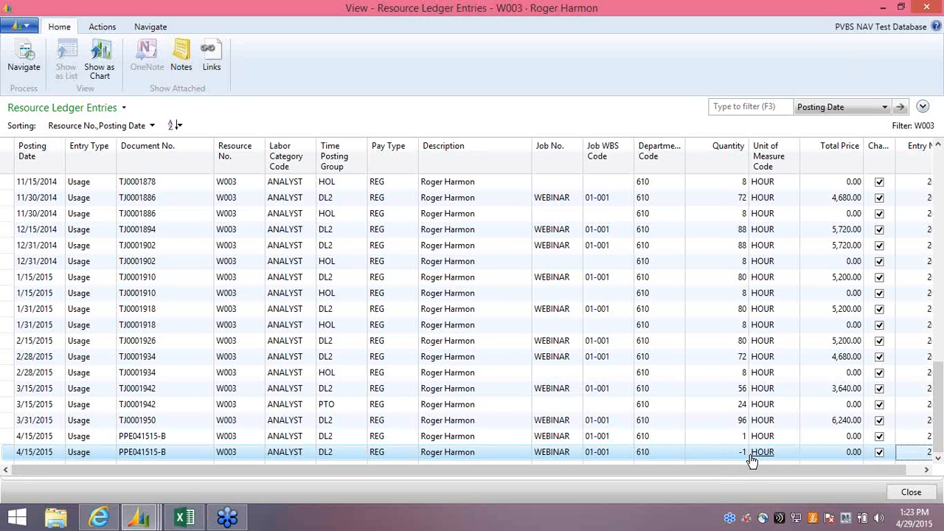
# Step: Close the resource ledger, W003 resource card, job ledger and WEBINAR job card to return to the jobs list
pyautogui.click(914, 500)
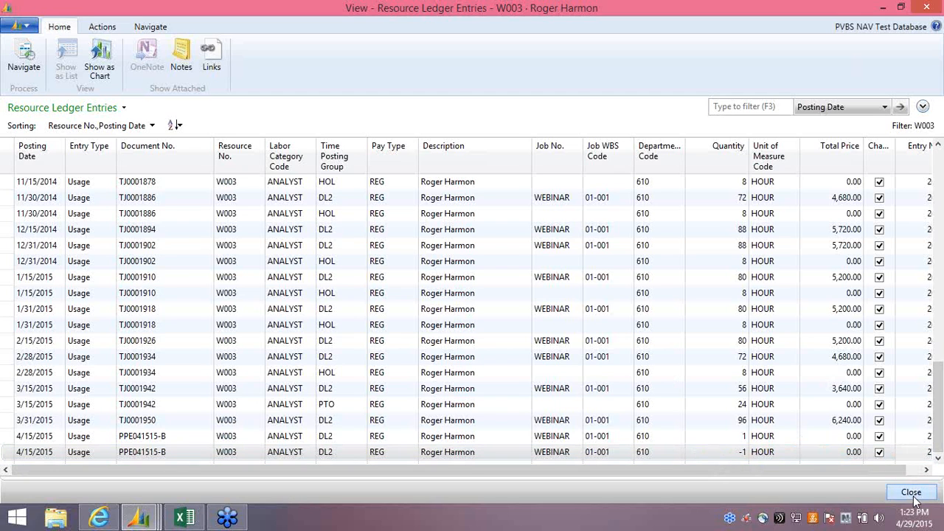
pyautogui.click(913, 494)
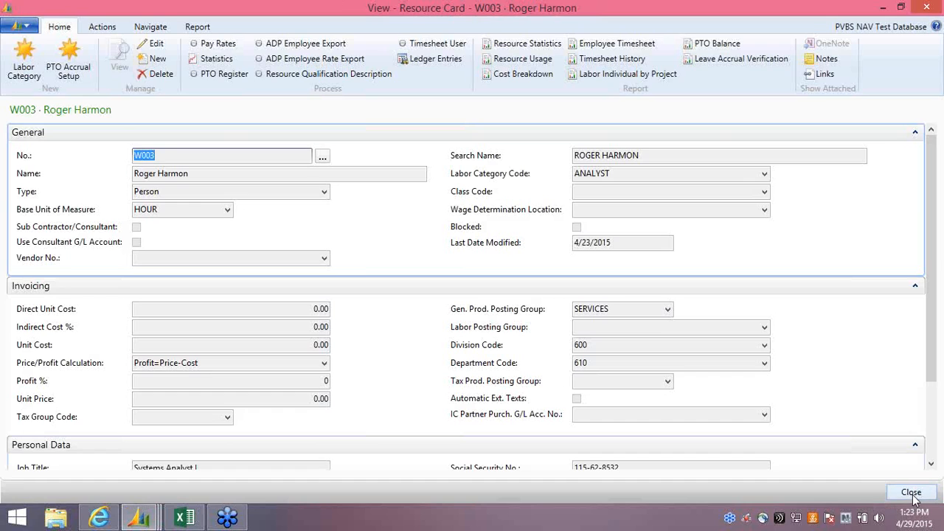
pyautogui.click(912, 494)
pyautogui.click(912, 494)
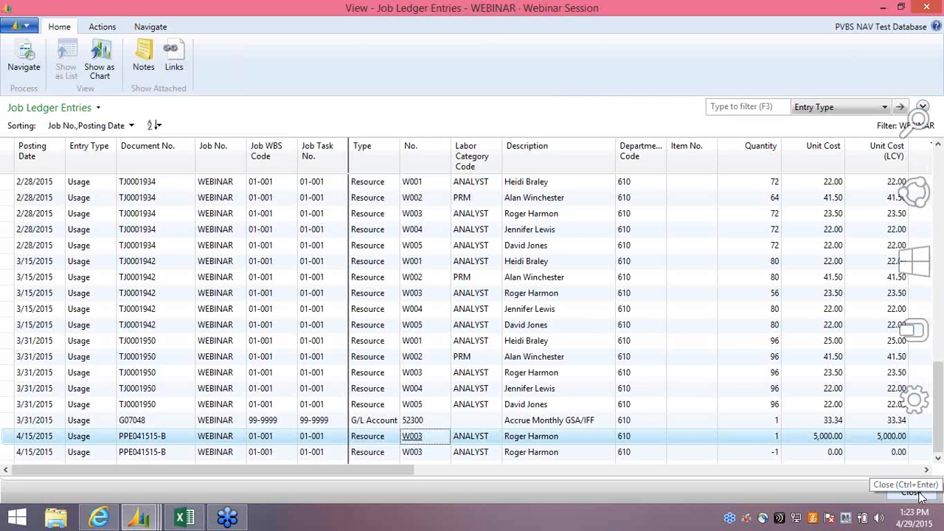
pyautogui.click(914, 492)
pyautogui.click(914, 493)
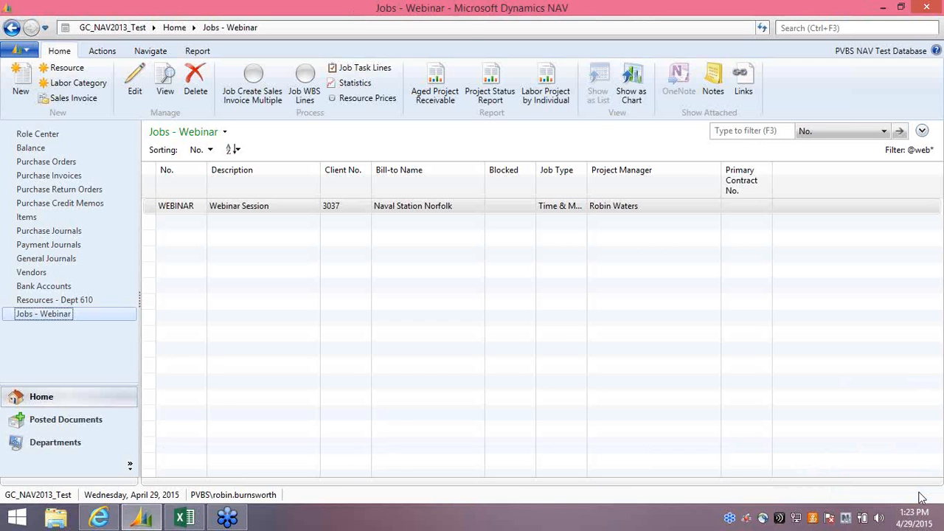
# Step: Open the Job Time Journal from Project Accounting's processing tasks and switch it to the DEFAULT batch
pyautogui.click(52, 445)
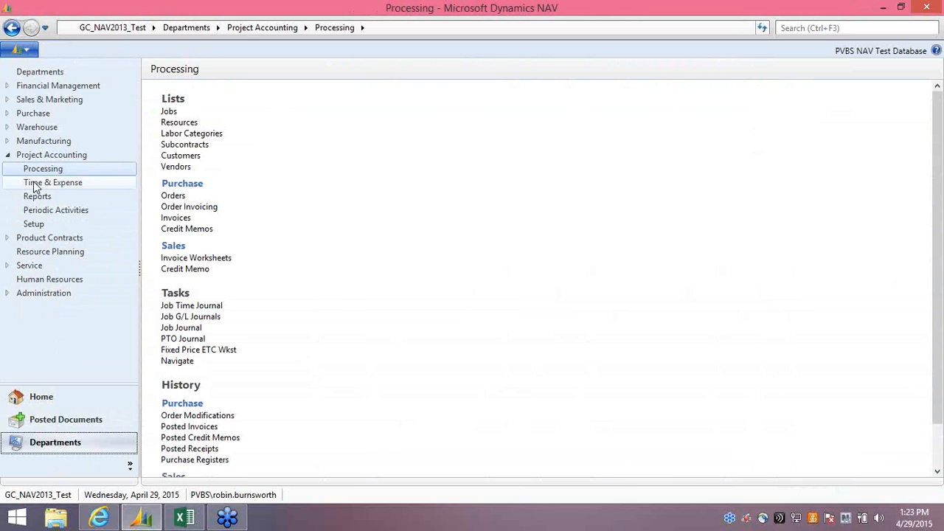
pyautogui.click(164, 305)
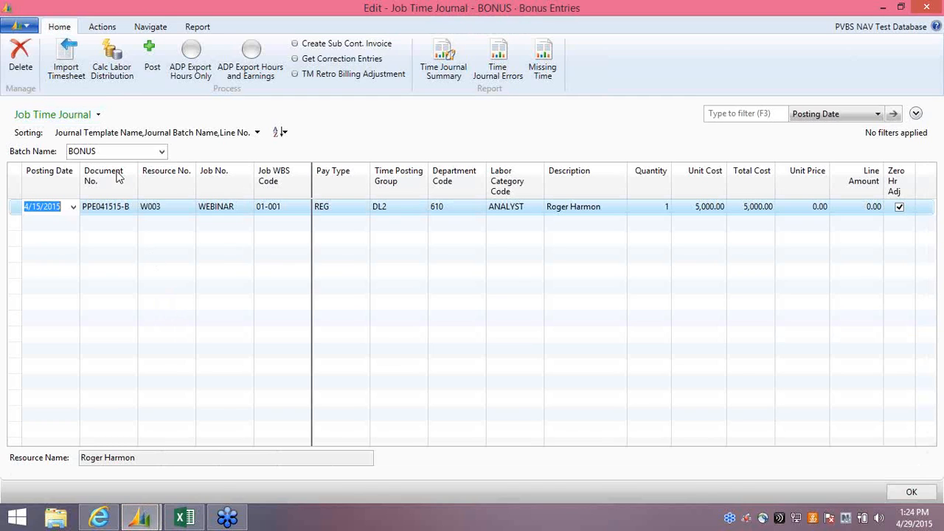
pyautogui.click(161, 152)
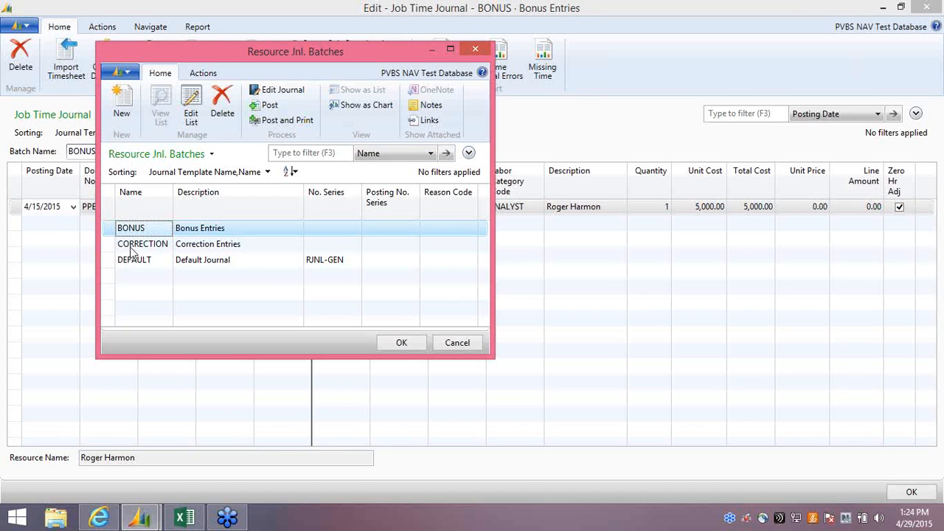
pyautogui.click(131, 261)
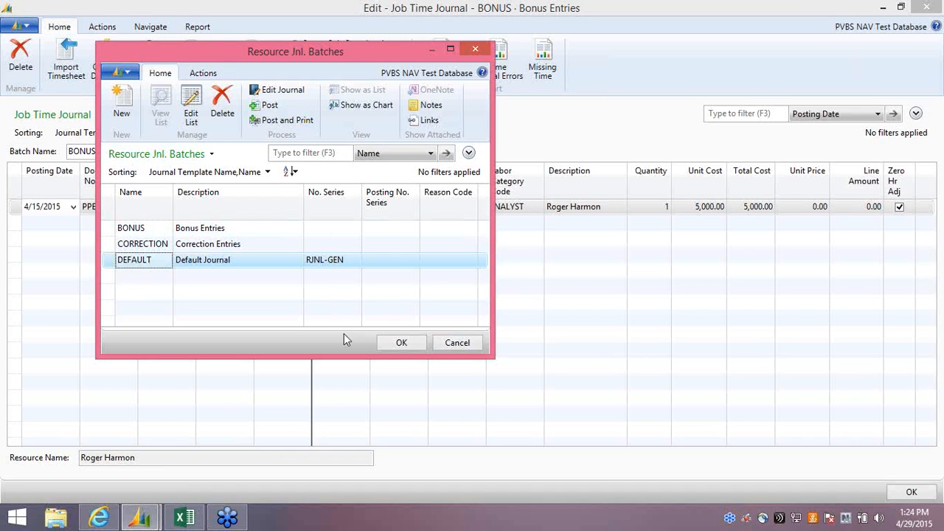
pyautogui.click(390, 345)
# Step: Delete all lines from the DEFAULT batch and close the Job Time Journal
pyautogui.click(12, 185)
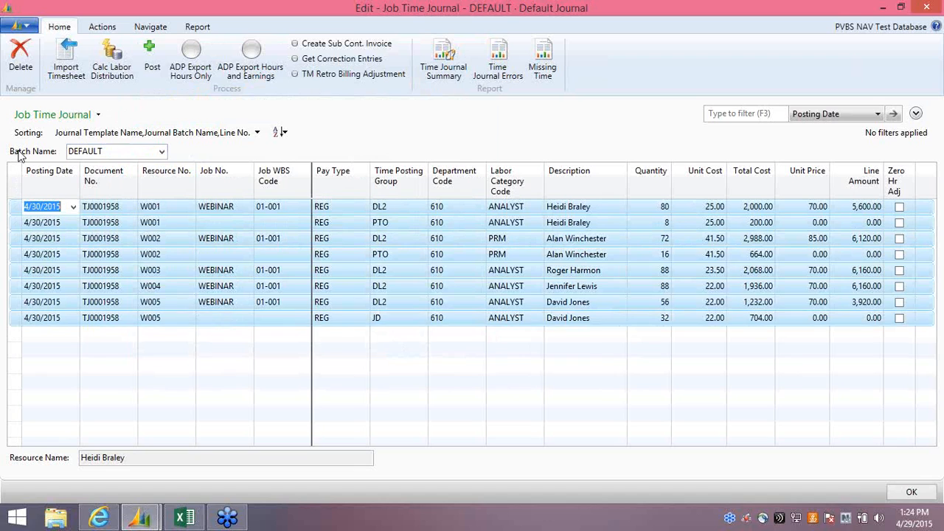
pyautogui.click(20, 57)
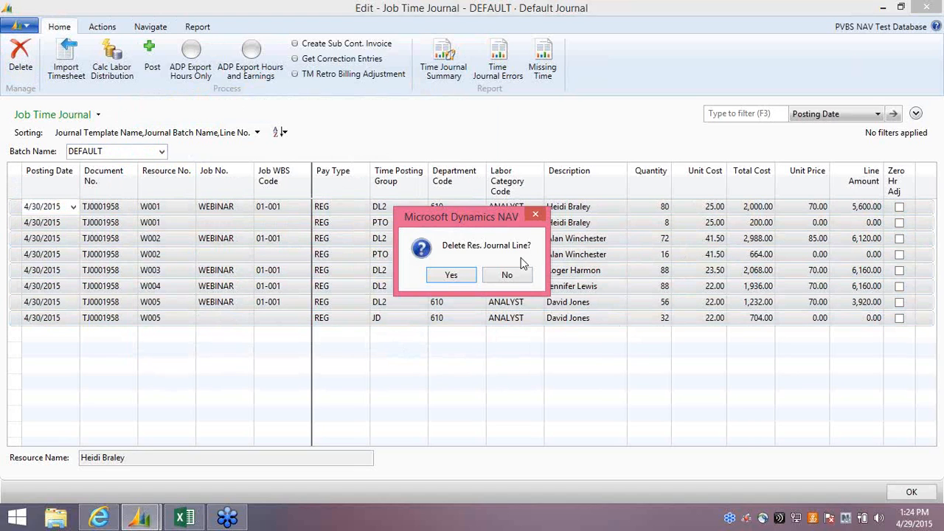
pyautogui.click(452, 276)
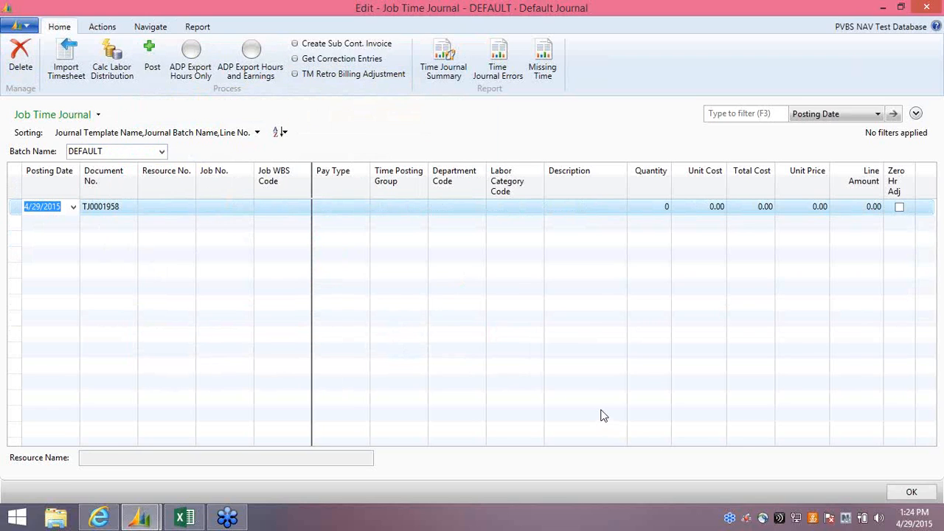
pyautogui.click(904, 492)
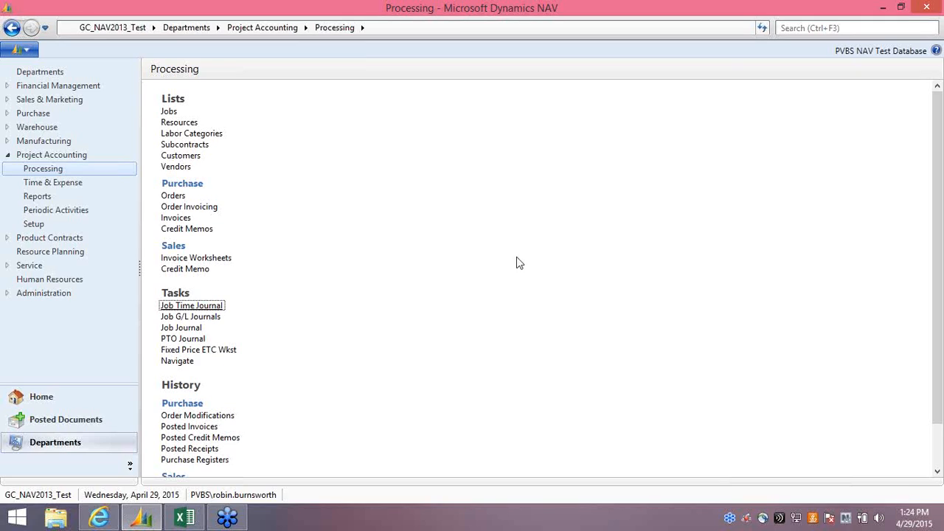
# Step: Open the WEBINAR job card from the home area and review its labor category resource prices and starting dates
pyautogui.click(39, 401)
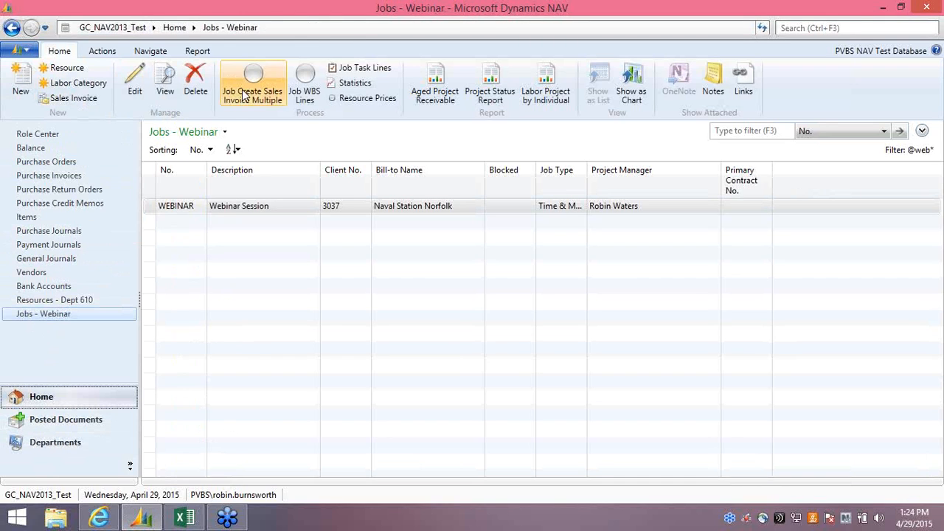
pyautogui.click(165, 81)
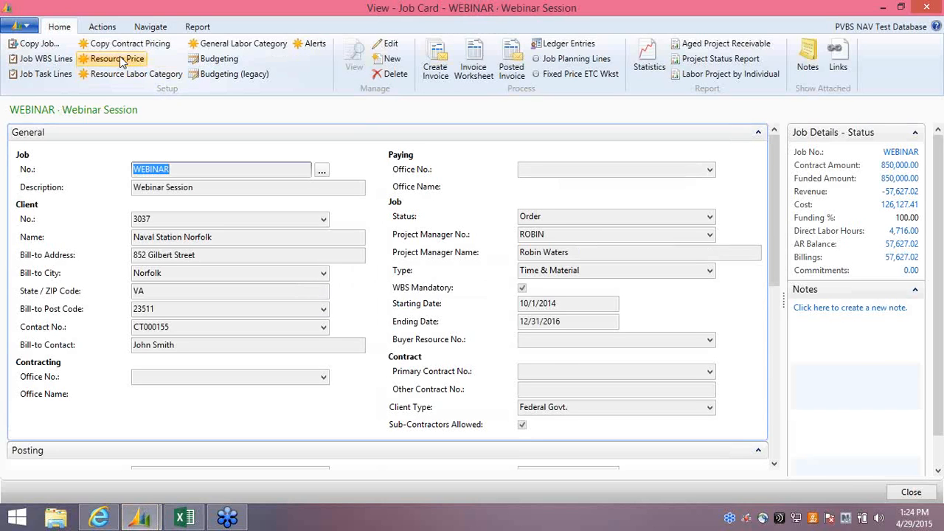
pyautogui.click(118, 59)
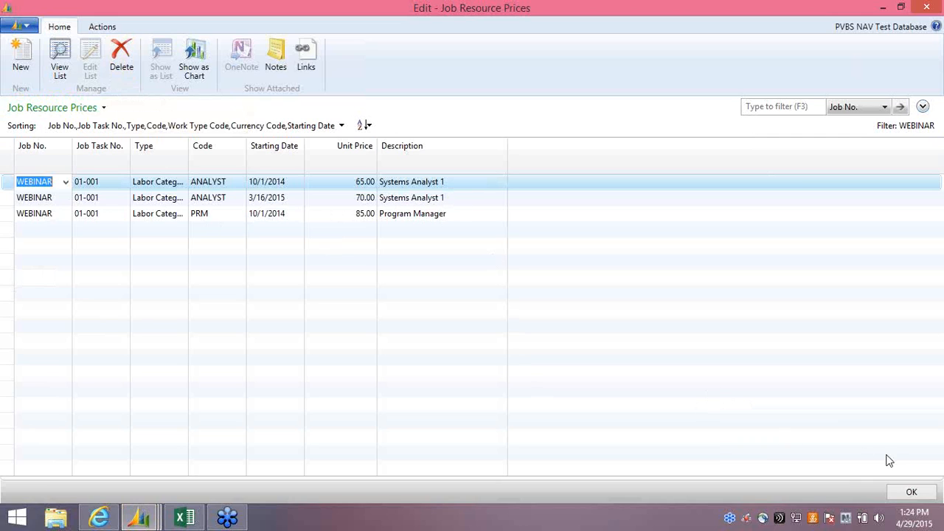
pyautogui.click(914, 493)
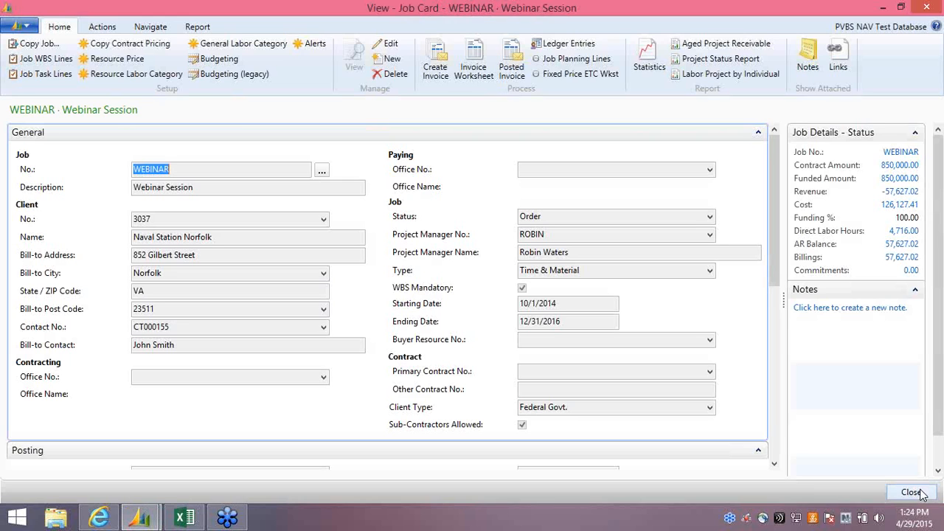
# Step: Open the WEBINAR job's ledger entries and filter them by posting date 03/16/15..03/31/15
pyautogui.click(554, 45)
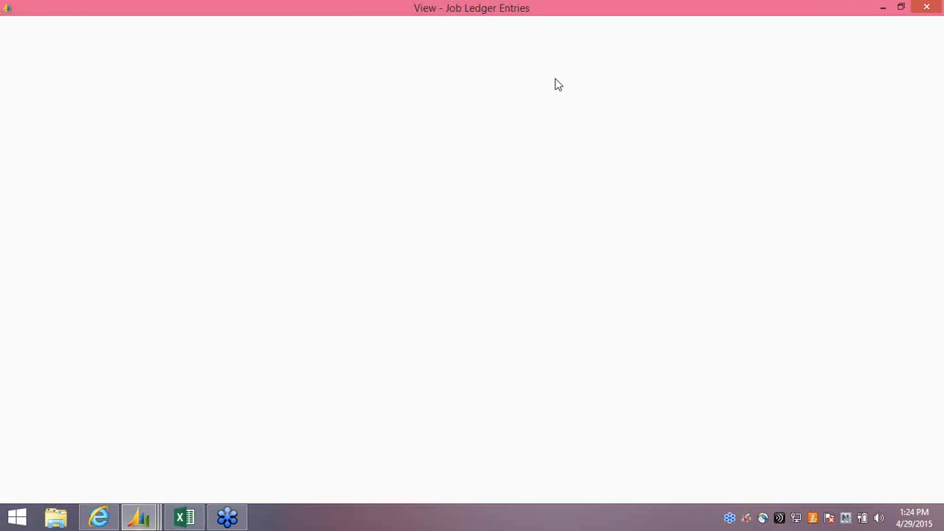
pyautogui.click(860, 104)
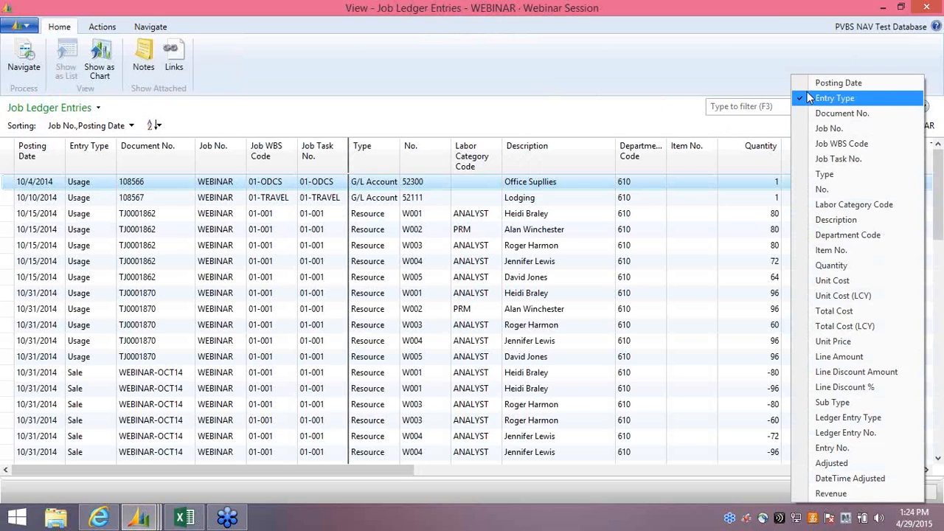
pyautogui.click(839, 83)
pyautogui.write('03/16/15..03/31/15')
pyautogui.press('Return')
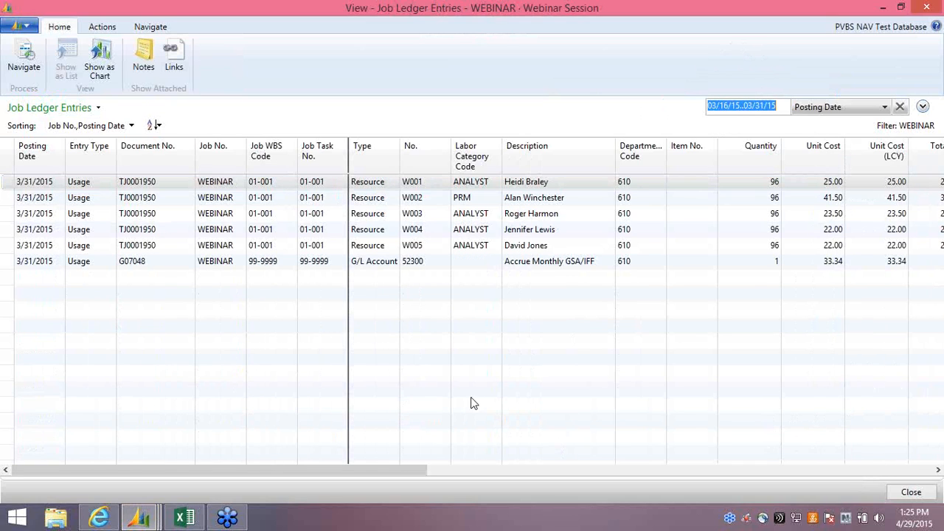
# Step: Examine the unit price on the first filtered resource entry in the WEBINAR job ledger
pyautogui.moveTo(306, 471); pyautogui.dragTo(493, 493)
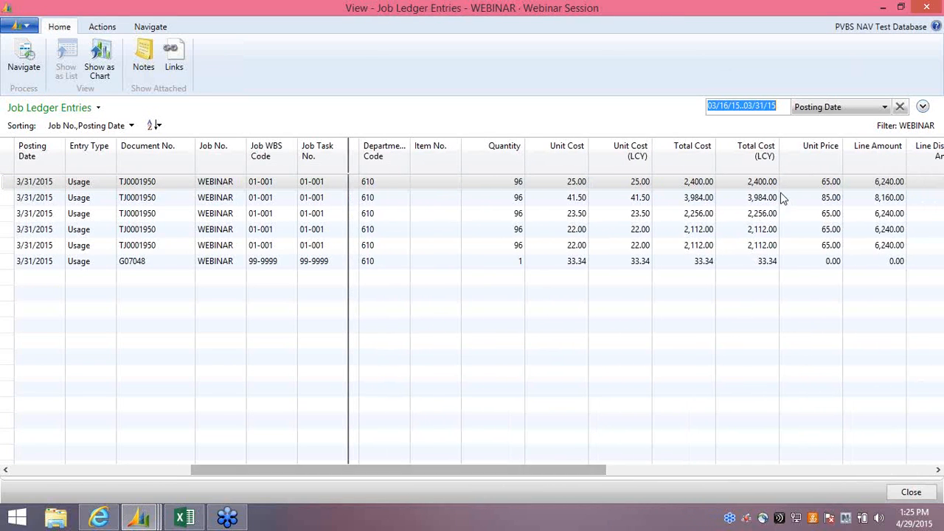
pyautogui.click(819, 184)
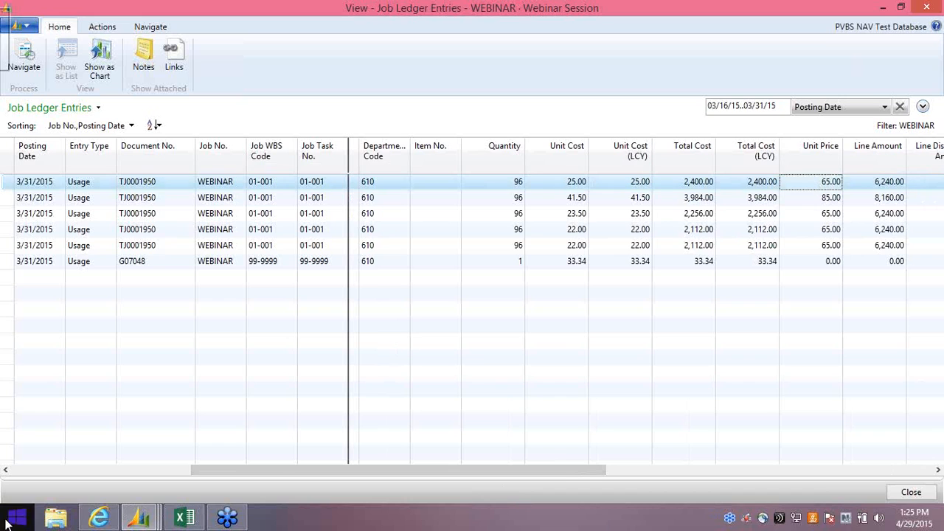
pyautogui.click(46, 471)
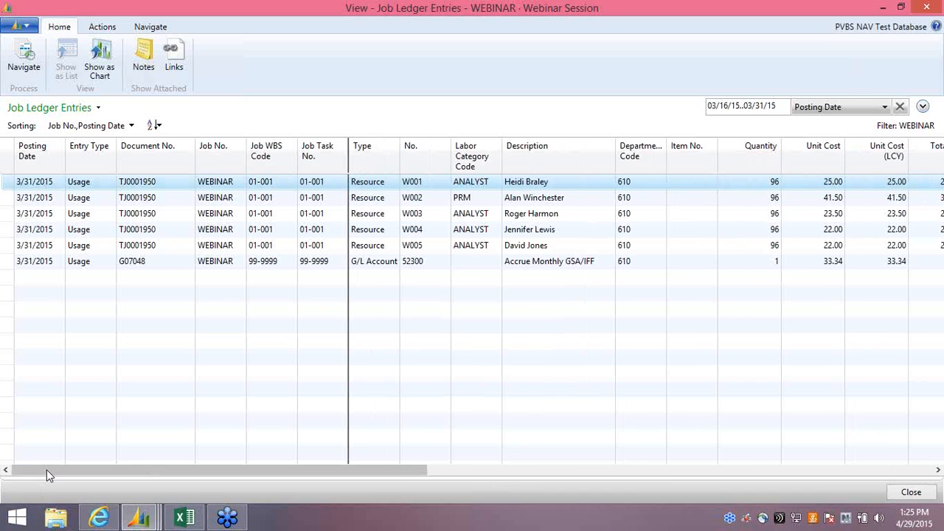
# Step: Replace the ledger's Job No. filter with an advanced filter on Labor Category Code ANALYST
pyautogui.rightClick(467, 182)
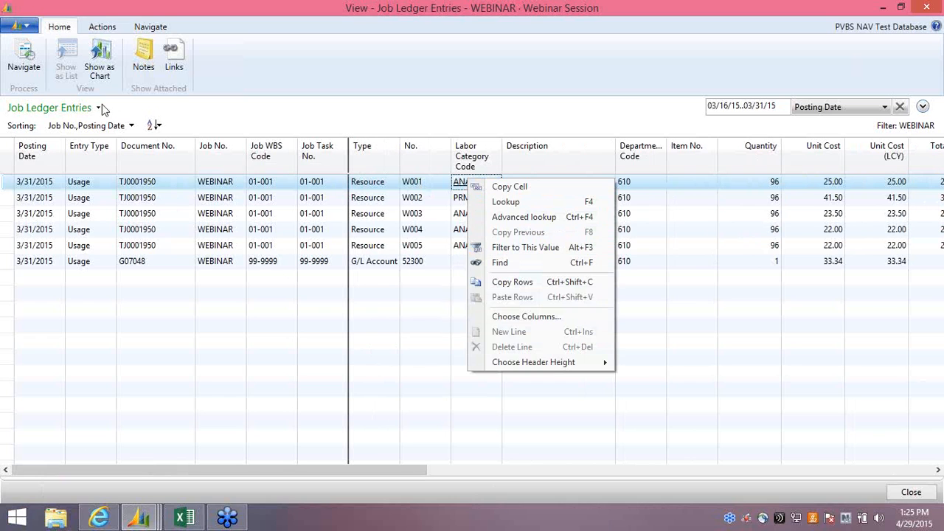
pyautogui.click(31, 109)
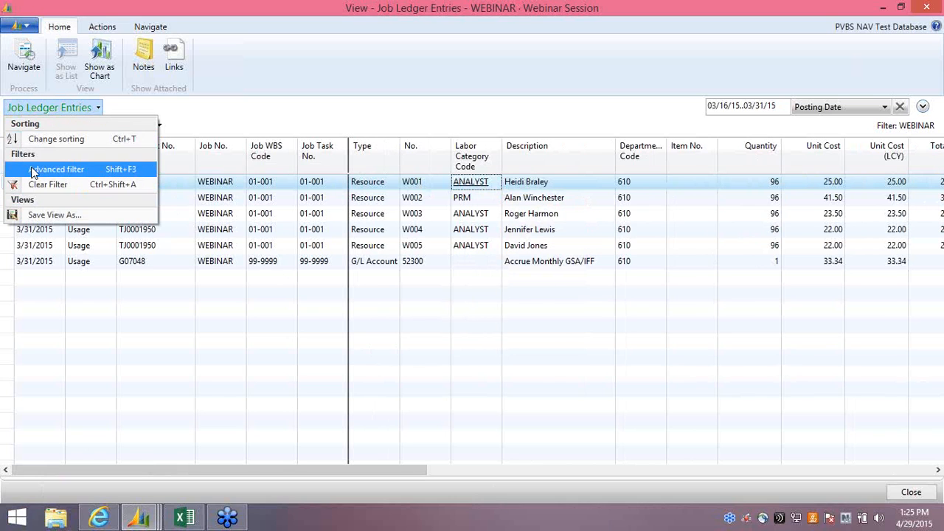
pyautogui.click(34, 170)
pyautogui.click(81, 170)
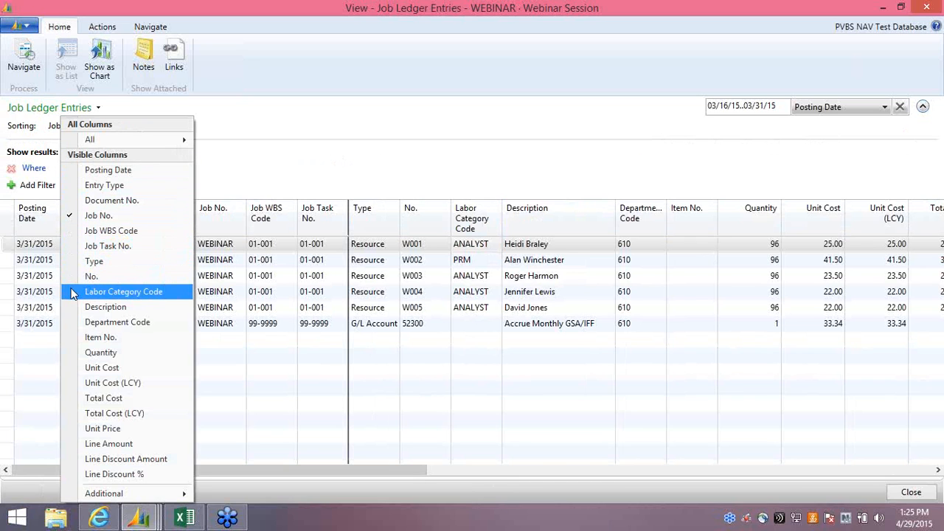
pyautogui.click(92, 292)
pyautogui.click(209, 170)
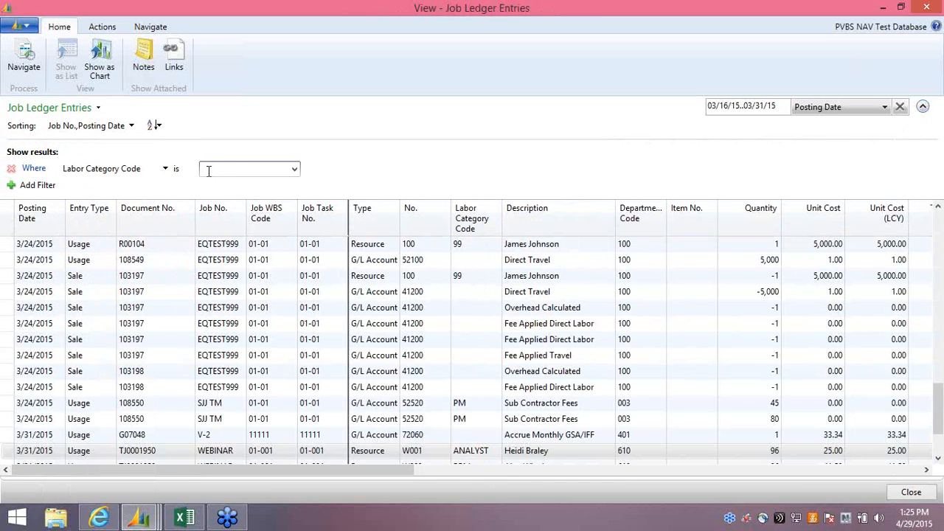
pyautogui.write('analyst')
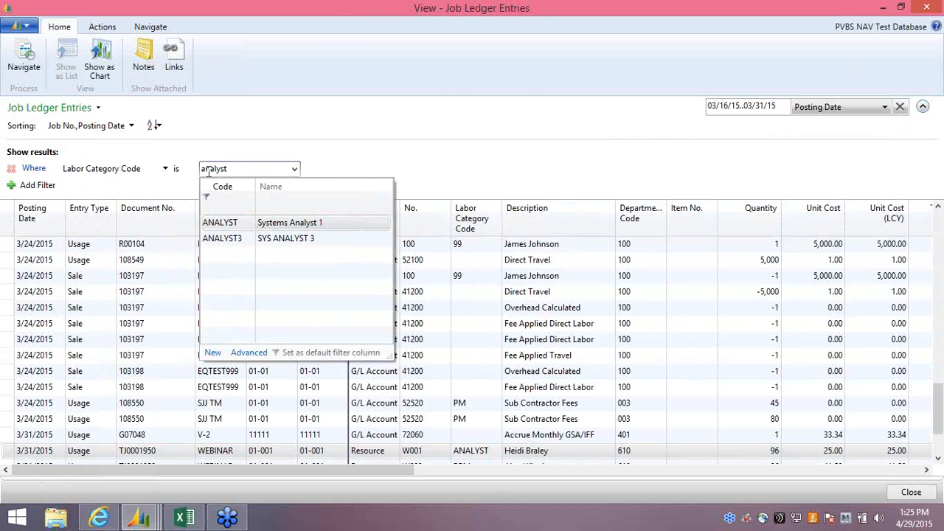
pyautogui.click(222, 222)
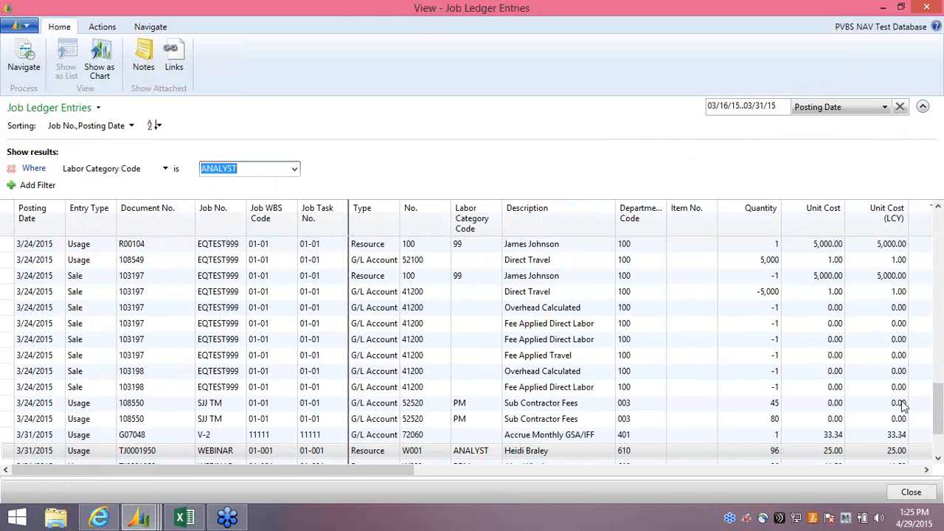
# Step: Compare the unit prices and line amounts of the 3/31/2015 WEBINAR entries, and close the ledger and job card
pyautogui.scroll(-2, 934, 443)
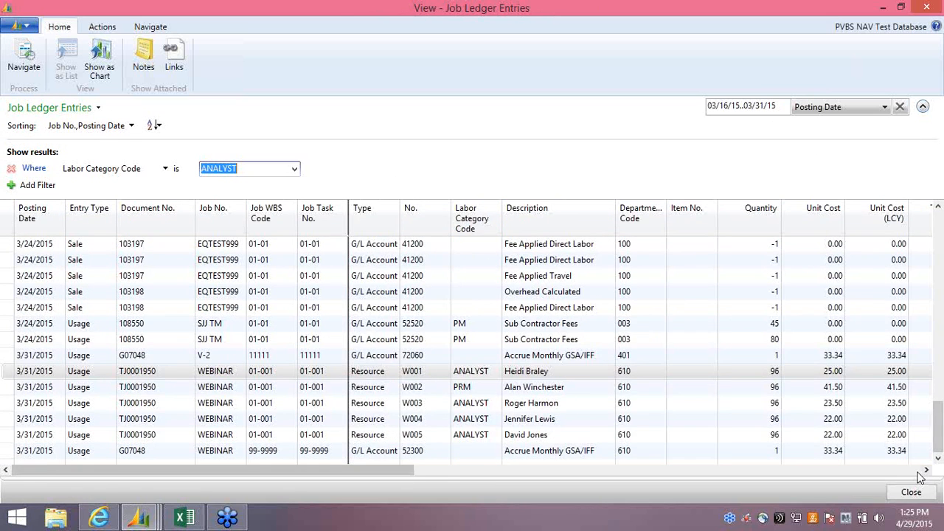
pyautogui.click(926, 470)
pyautogui.click(925, 470)
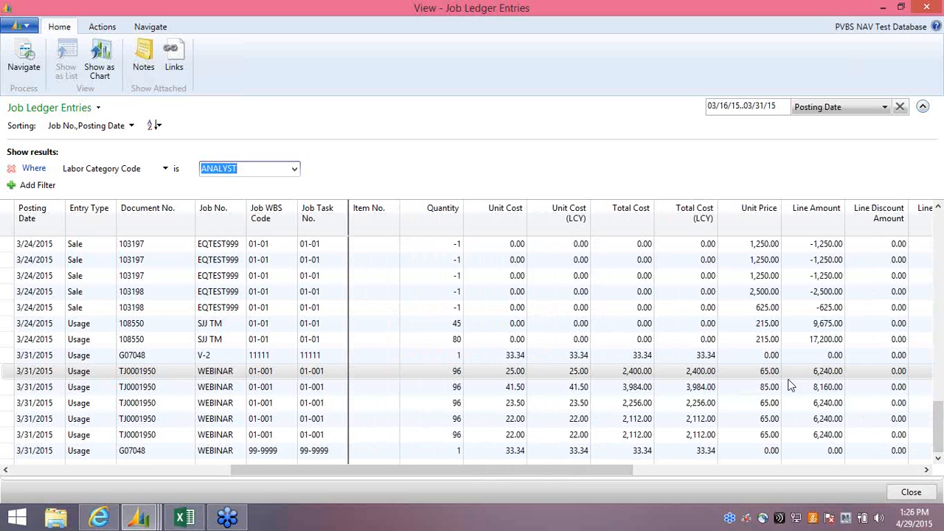
pyautogui.click(911, 492)
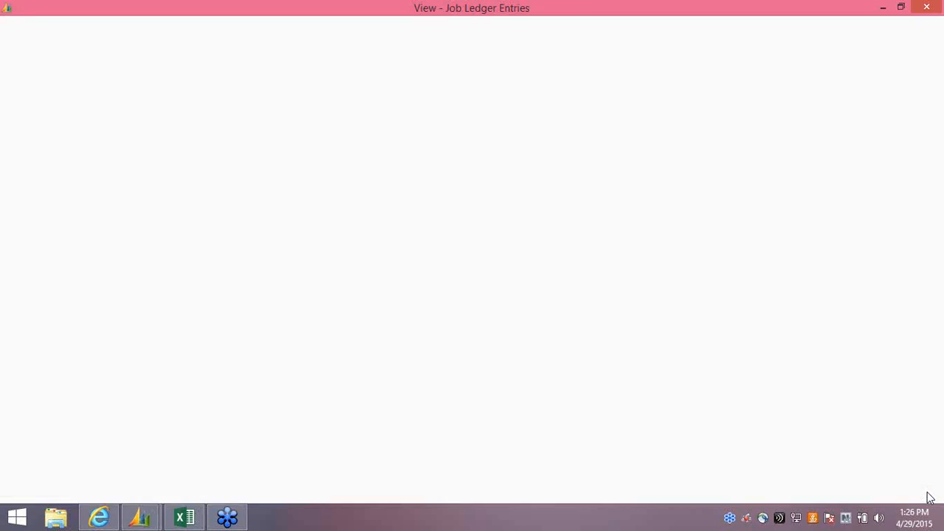
pyautogui.click(926, 493)
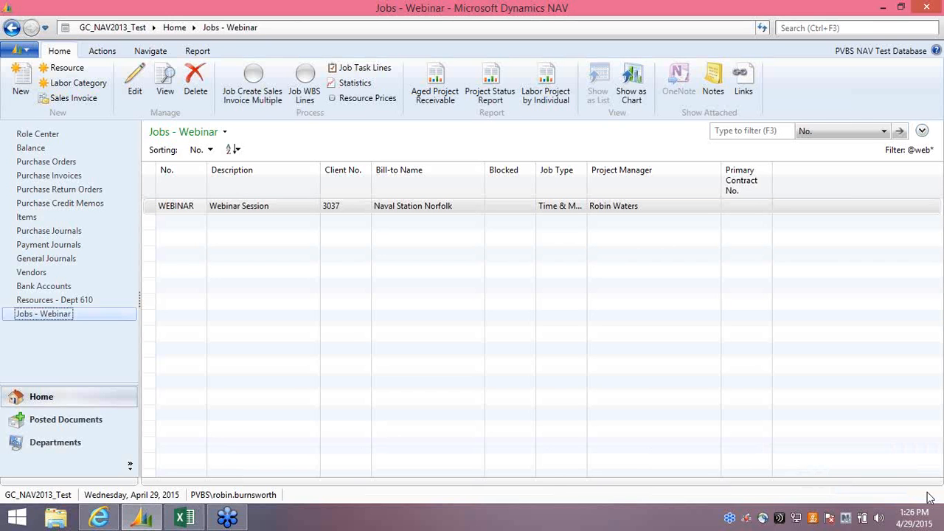
# Step: Open the Job Time Journal from the project accounting processing tasks and switch its batch from BONUS to DEFAULT
pyautogui.click(74, 442)
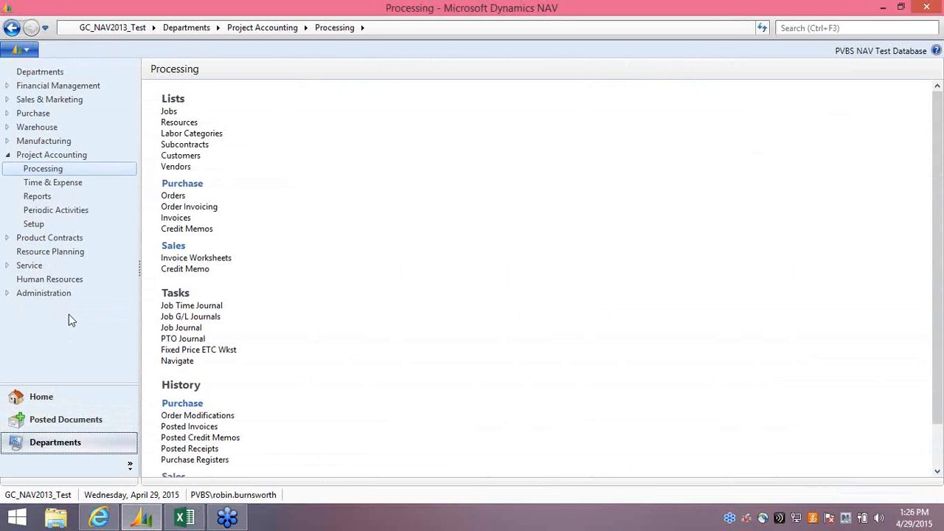
pyautogui.click(177, 307)
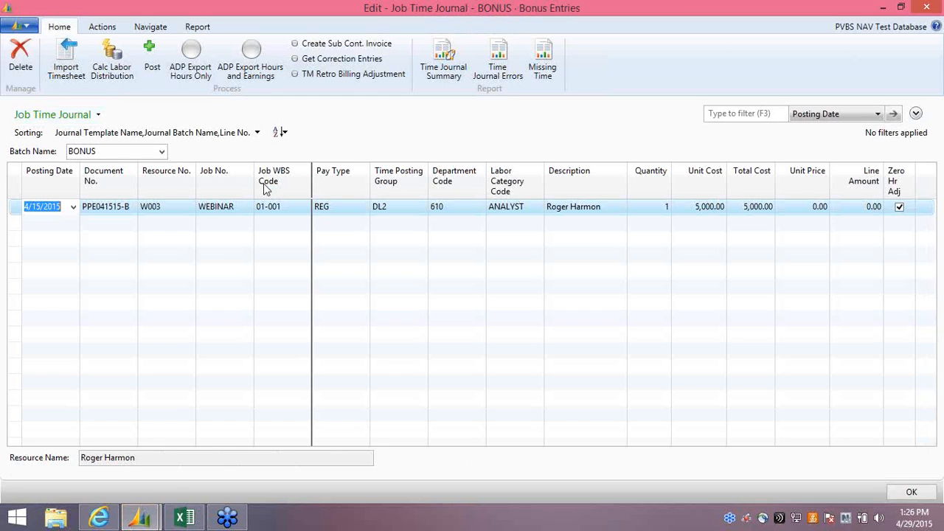
pyautogui.click(153, 157)
pyautogui.click(160, 152)
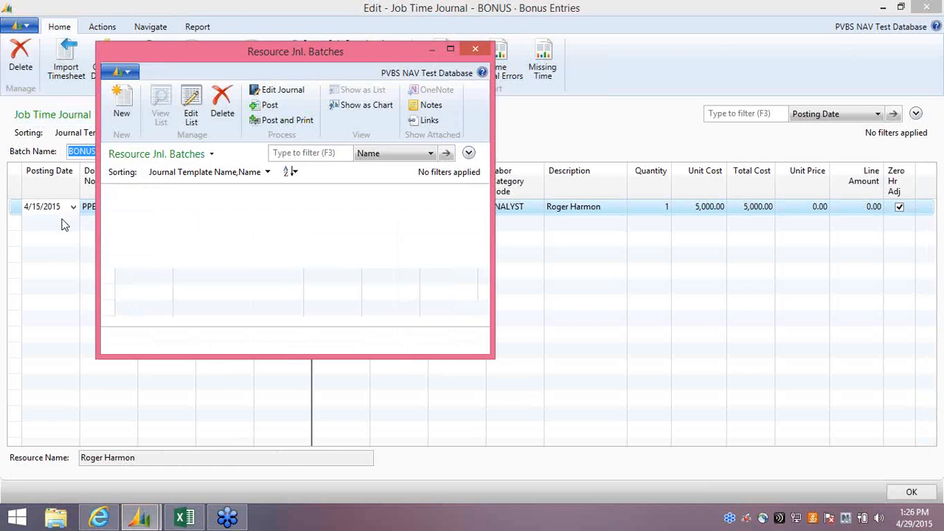
pyautogui.click(125, 259)
pyautogui.click(399, 345)
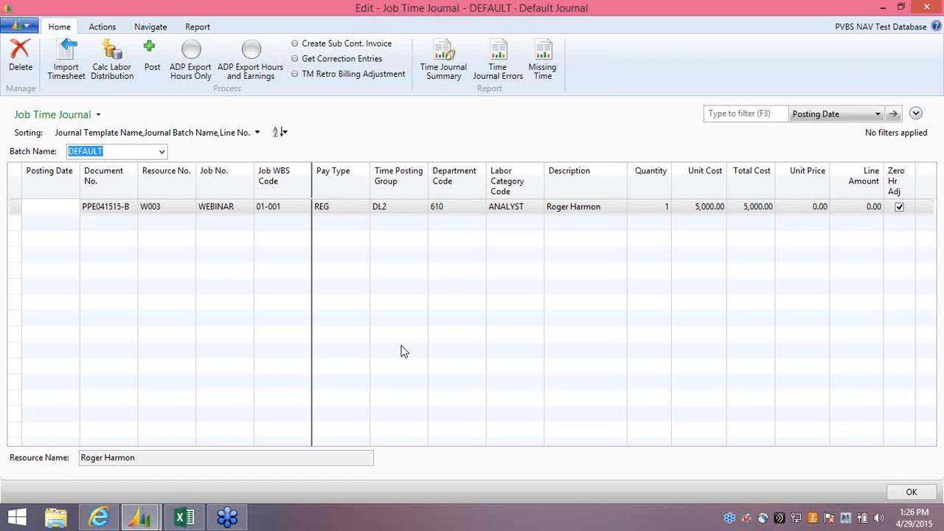
# Step: Run the TM Retro Billing Adjustment for job WEBINAR, WBS 01-001, dates 031615..033115, and close the Job Time Journal after reviewing the lines
pyautogui.click(336, 74)
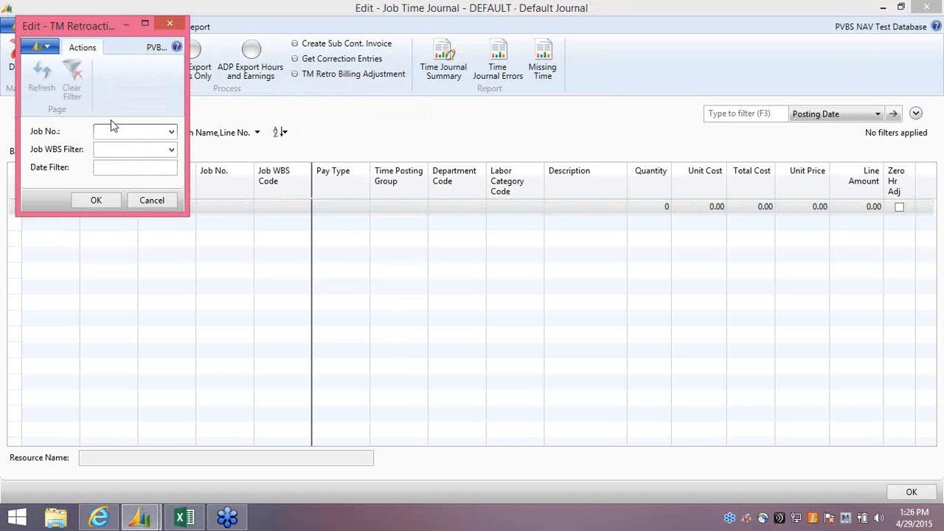
pyautogui.write('webinar')
pyautogui.press('Tab')
pyautogui.write('01-001')
pyautogui.press('Tab')
pyautogui.write('031615')
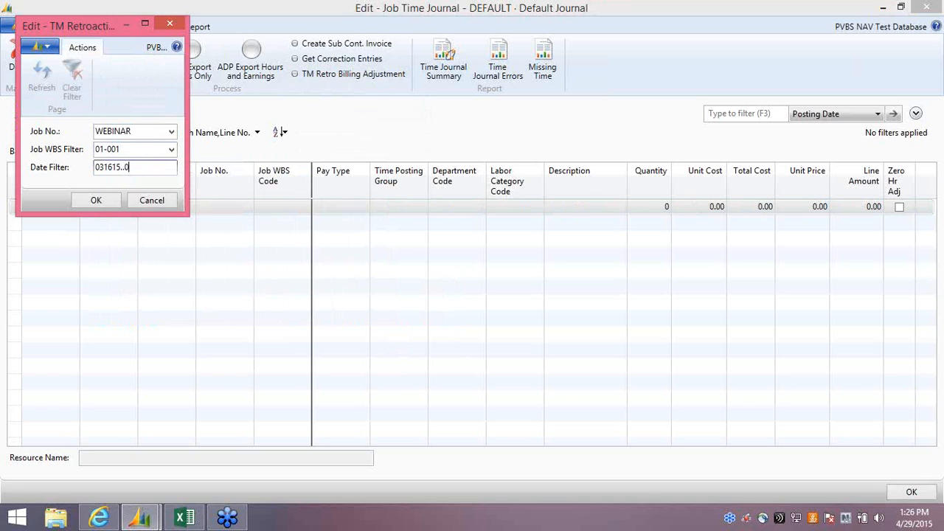
pyautogui.write('..03311')
pyautogui.click(106, 201)
pyautogui.click(106, 199)
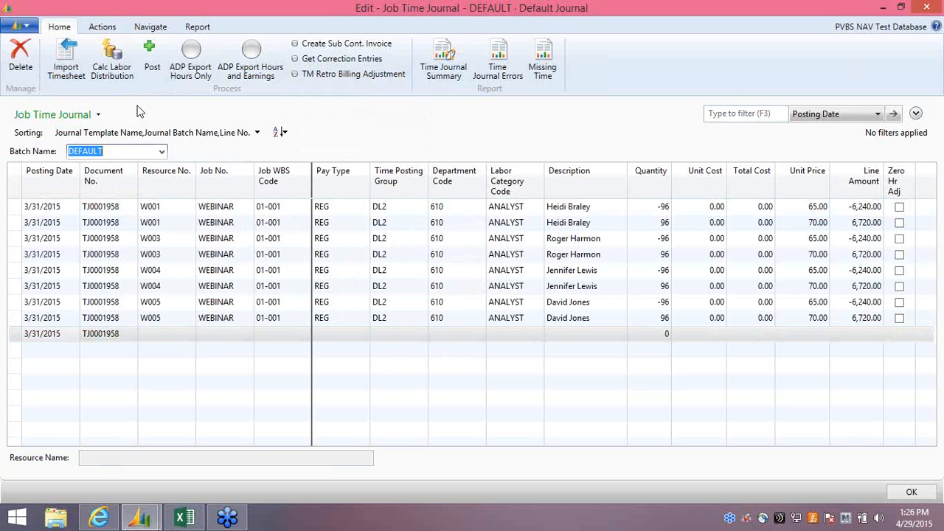
pyautogui.click(11, 212)
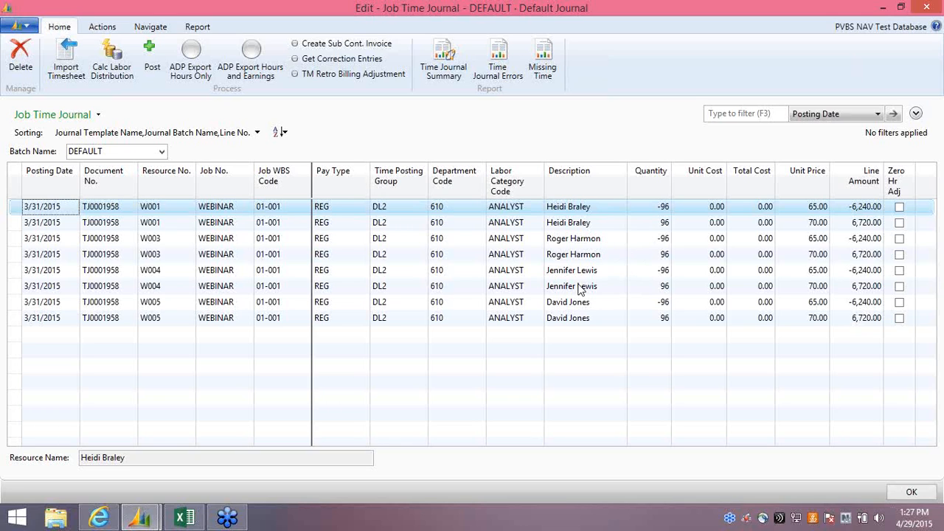
pyautogui.click(912, 492)
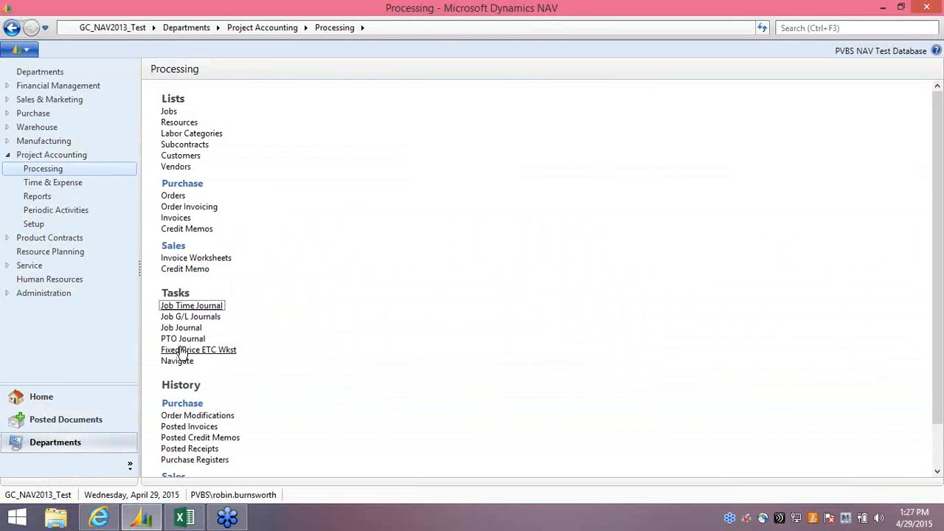
# Step: Open the Job Journal and change the ITEMTEST line's type to Item with item number 0034-025
pyautogui.click(188, 328)
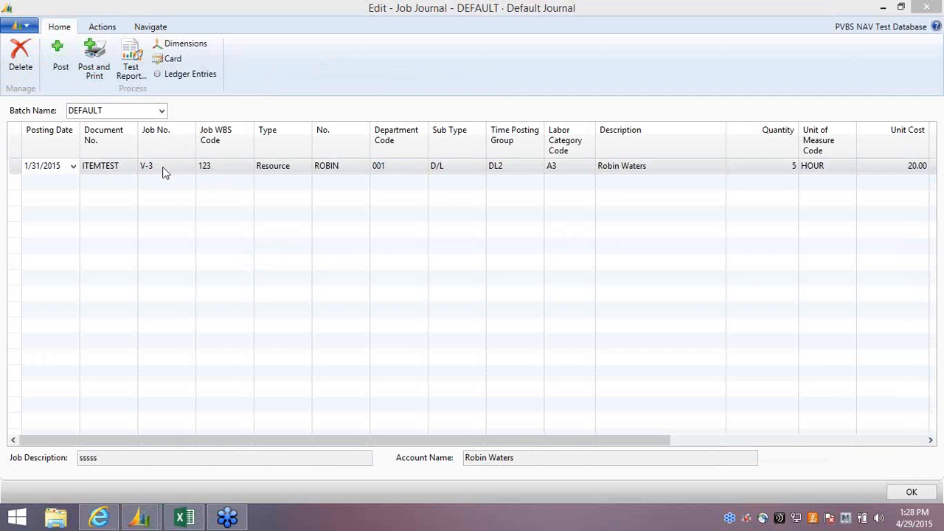
pyautogui.click(305, 166)
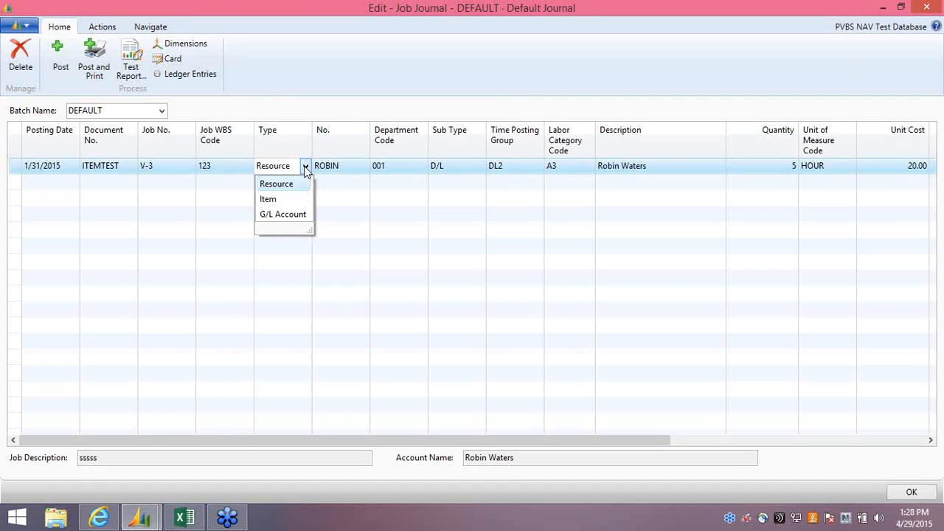
pyautogui.click(268, 199)
pyautogui.click(349, 165)
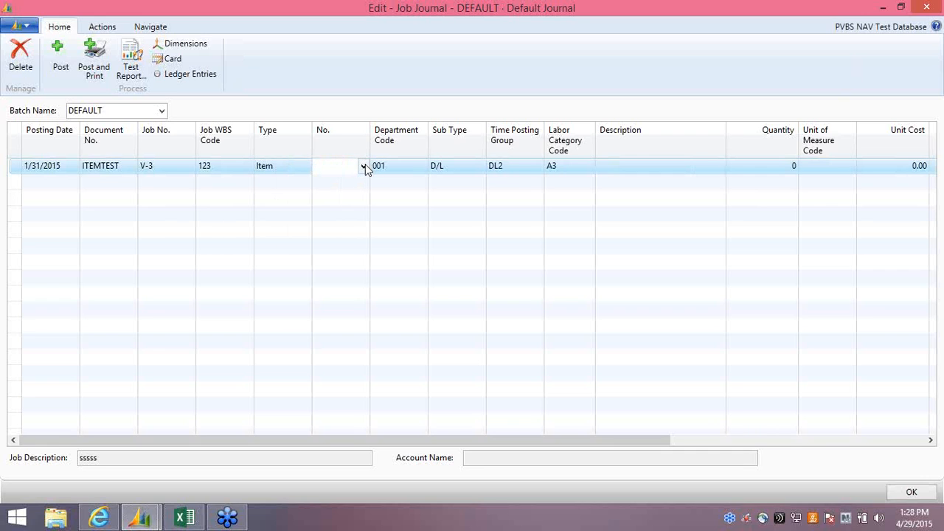
pyautogui.click(364, 166)
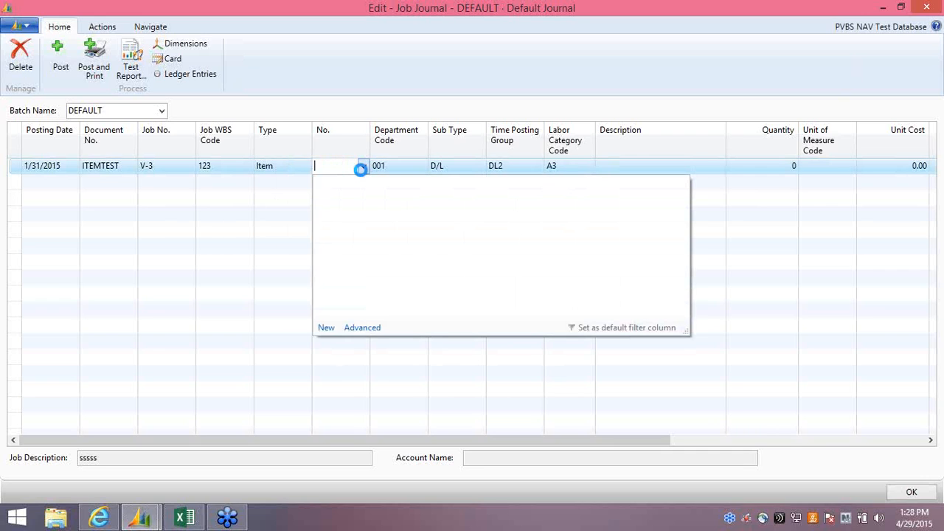
pyautogui.click(321, 249)
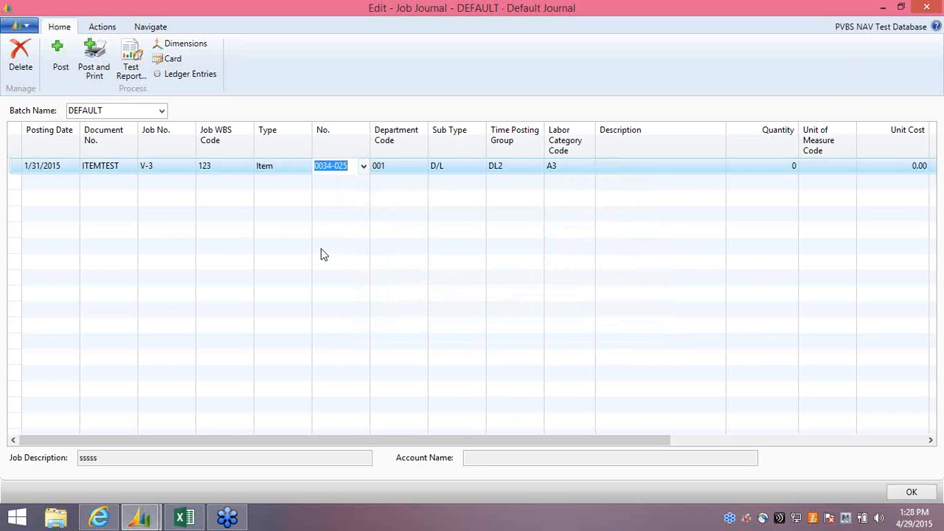
pyautogui.press('Tab')
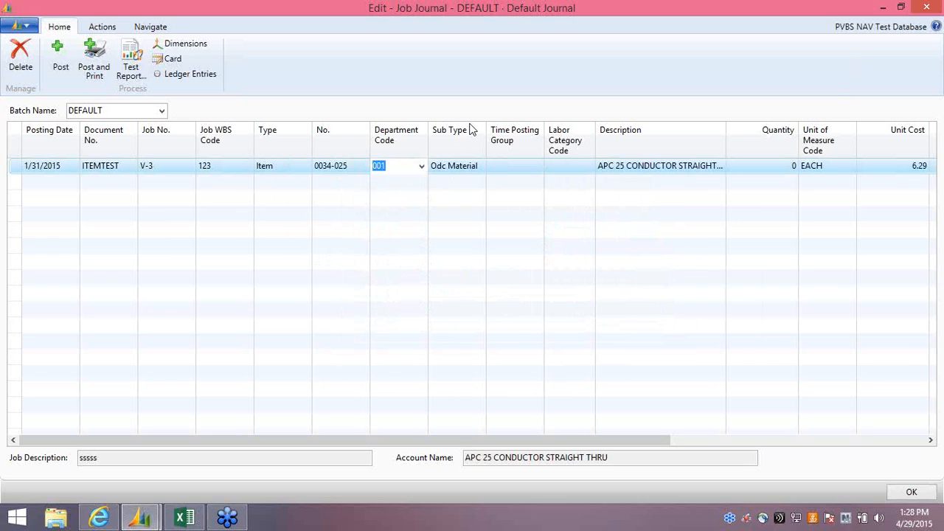
# Step: Try to set the quantity of the Job Journal's item line to 1
pyautogui.press('Tab')
pyautogui.press('Tab')
pyautogui.press('Tab')
pyautogui.press('Tab')
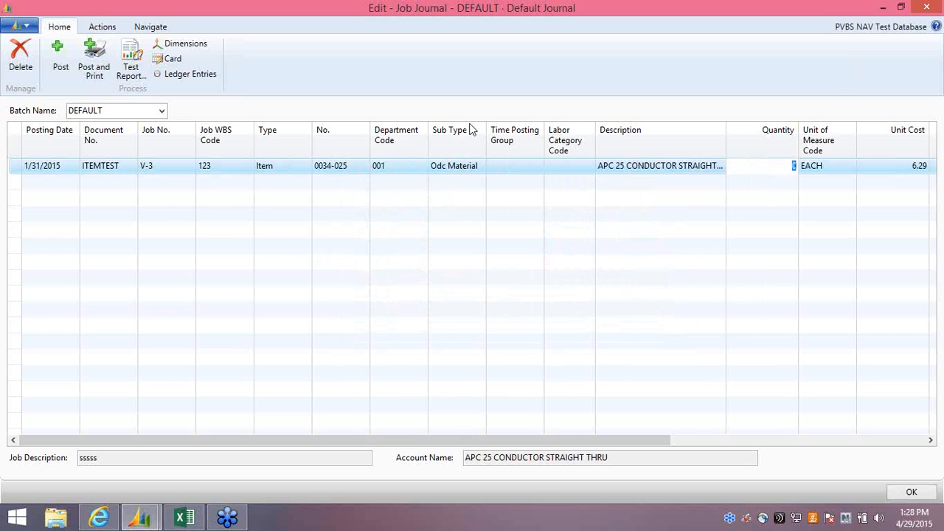
pyautogui.write('1')
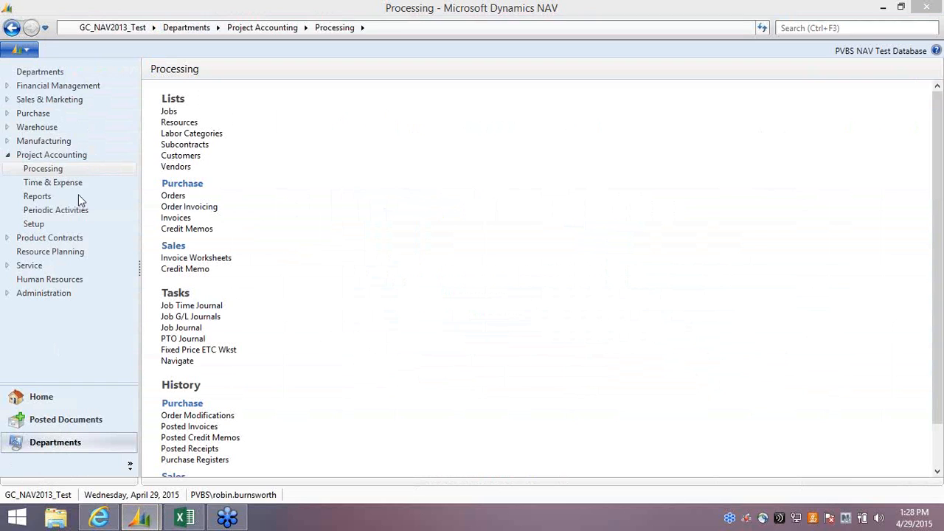
# Step: Return to the Job Journal window, dismiss the item availability check, and close the journal
pyautogui.rightClick(133, 521)
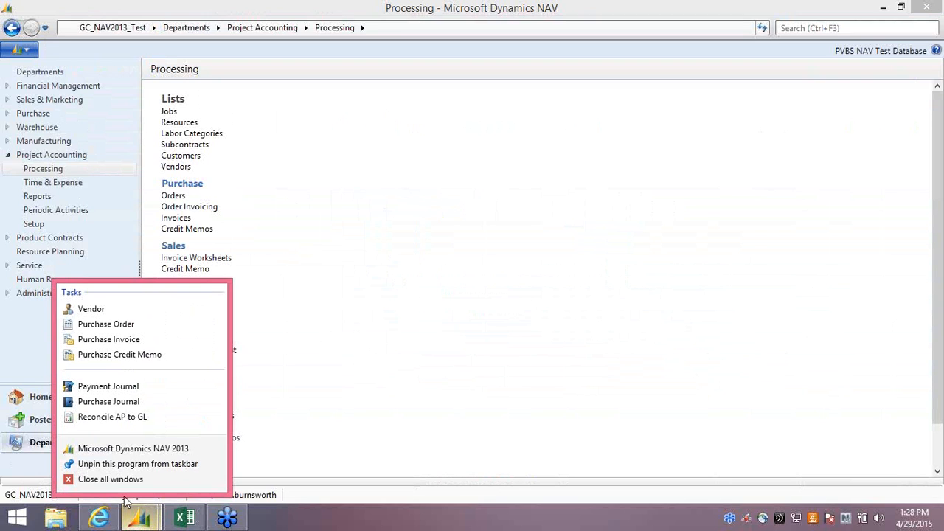
pyautogui.click(147, 513)
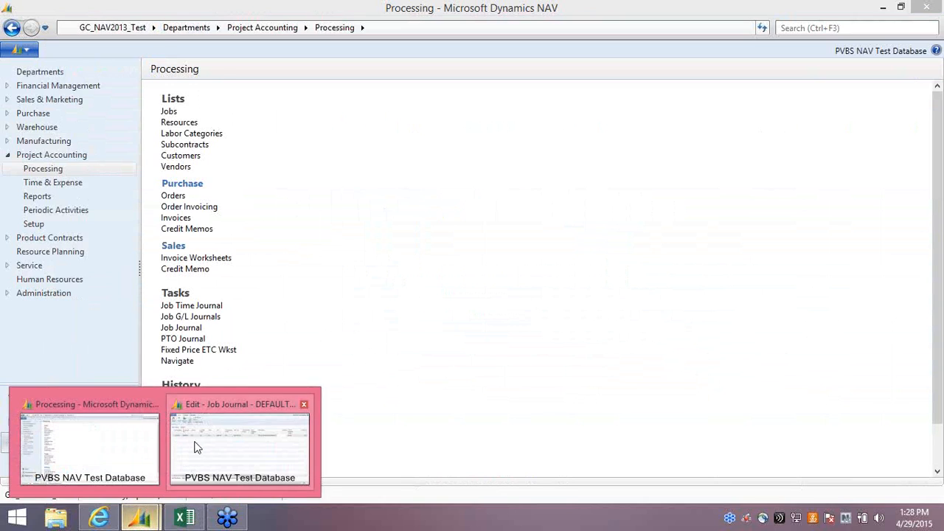
pyautogui.click(202, 438)
pyautogui.click(581, 385)
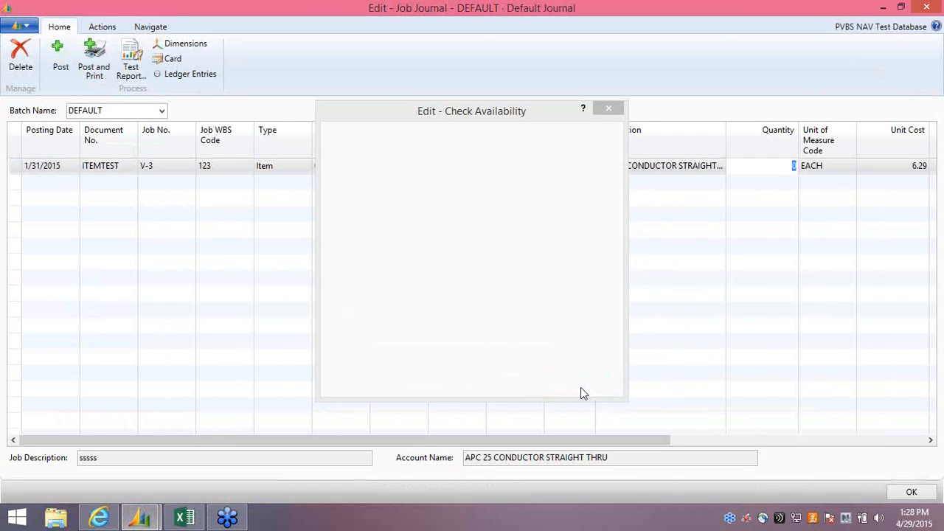
pyautogui.click(911, 492)
pyautogui.click(500, 274)
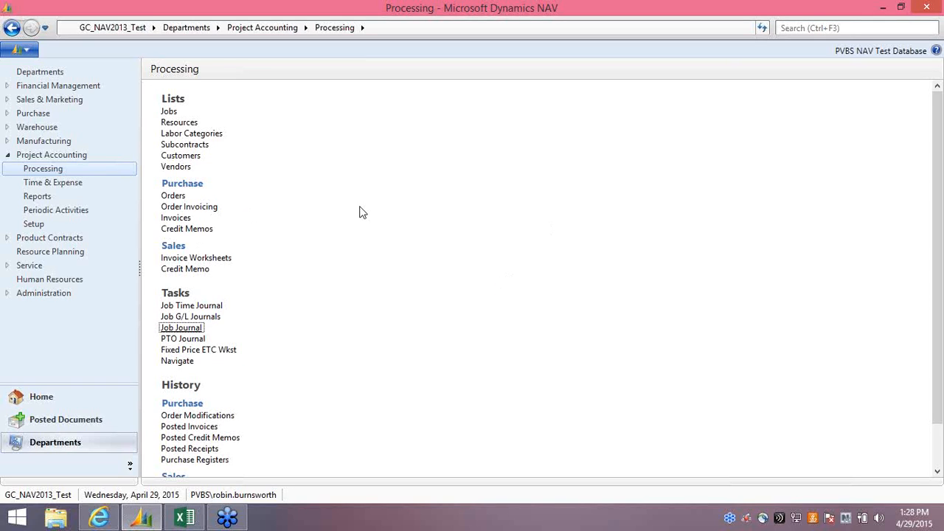
# Step: Open the Recurring General Journal from the general ledger periodic activities in Financial Management
pyautogui.click(43, 87)
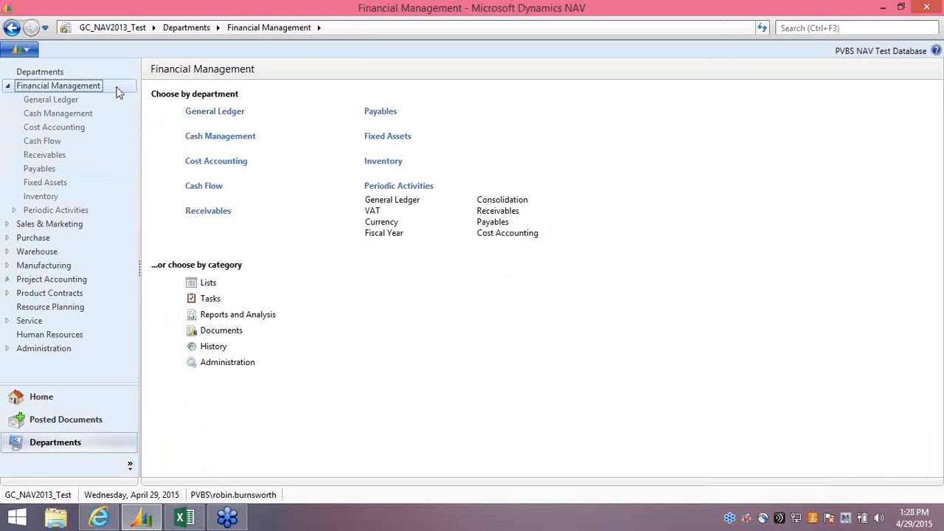
pyautogui.click(225, 174)
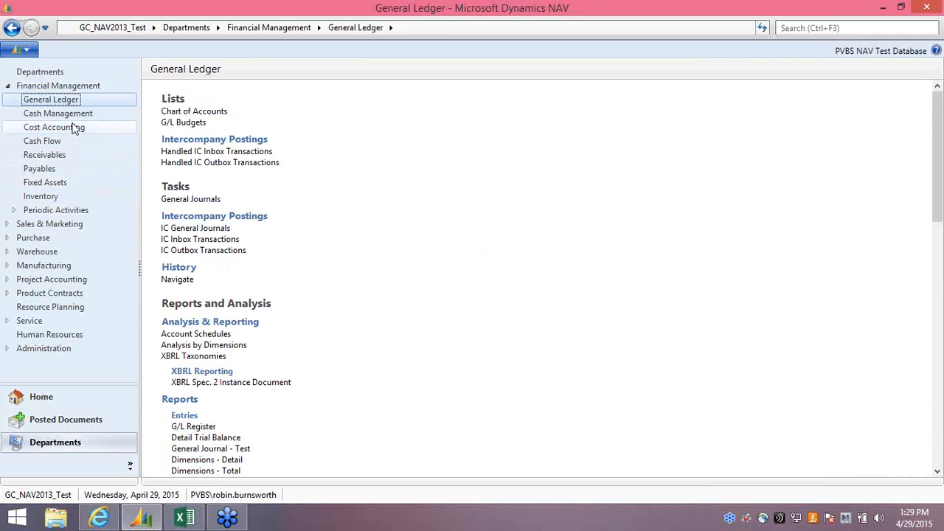
pyautogui.click(41, 213)
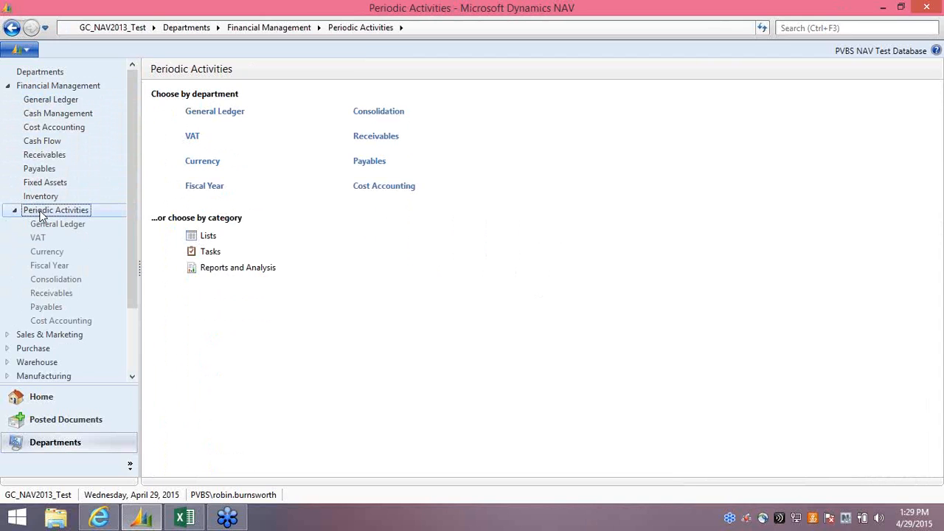
pyautogui.click(217, 118)
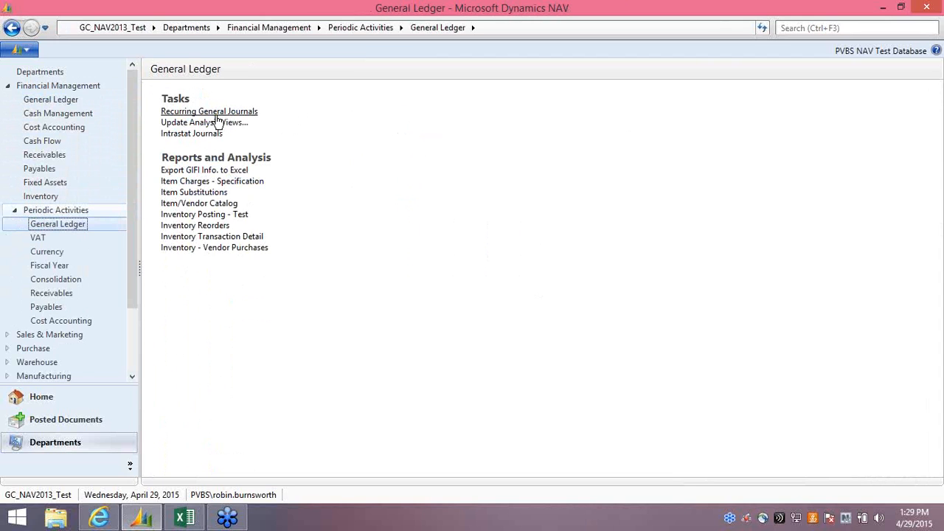
pyautogui.click(233, 115)
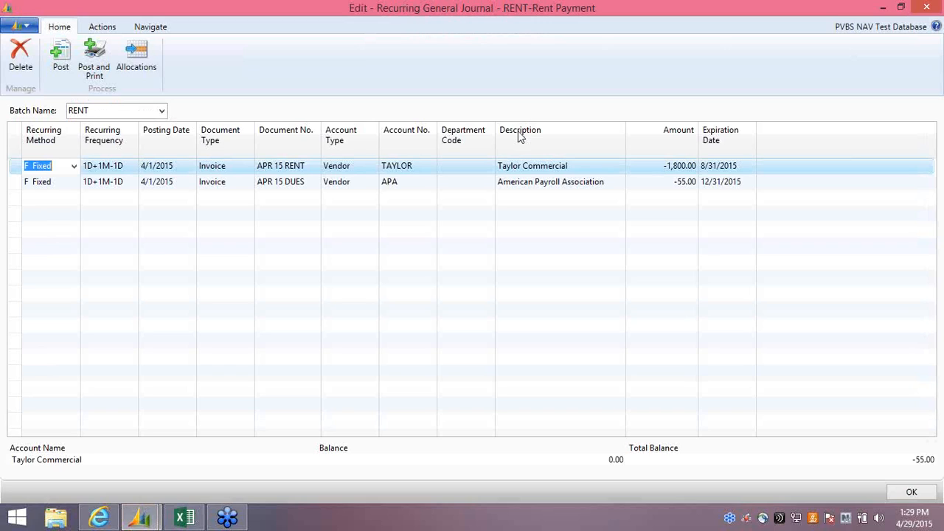
# Step: Switch the recurring general journal to the CC FEES batch
pyautogui.click(163, 110)
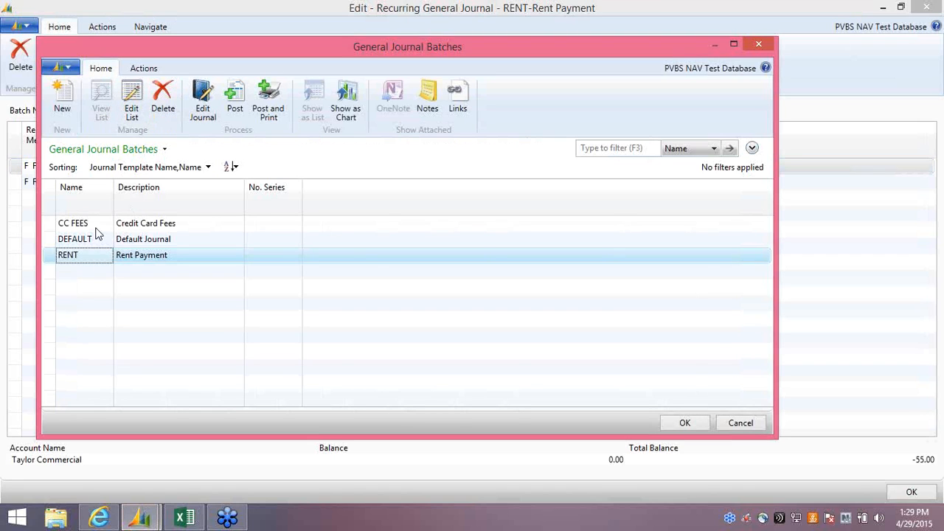
pyautogui.click(97, 225)
pyautogui.click(684, 423)
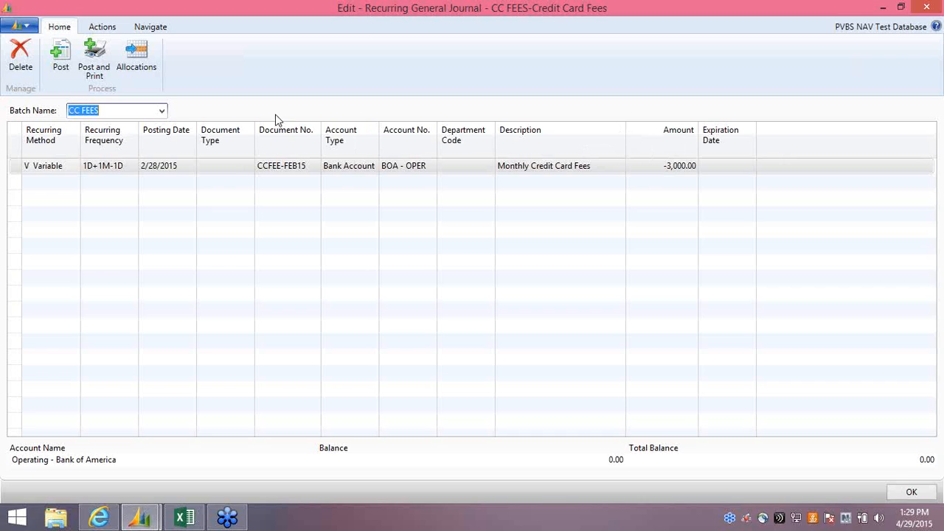
# Step: Examine the recurring method options, frequency, posting date and expiration date of the Monthly Credit Card Fees line, and open its allocations
pyautogui.click(51, 166)
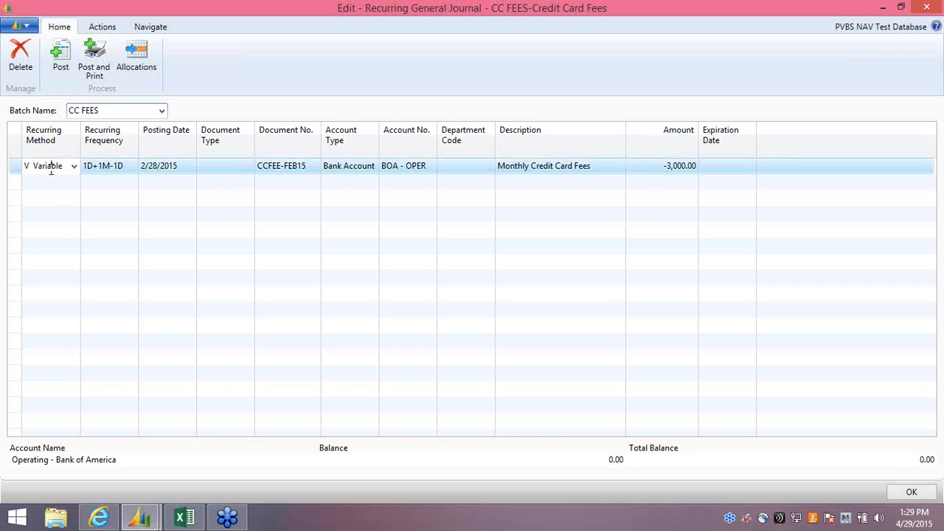
pyautogui.click(74, 166)
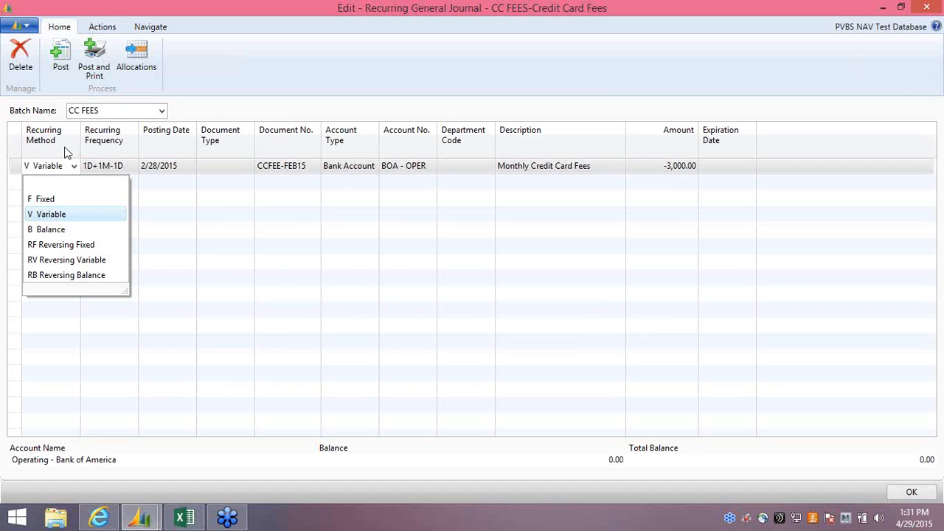
pyautogui.click(127, 169)
pyautogui.click(131, 166)
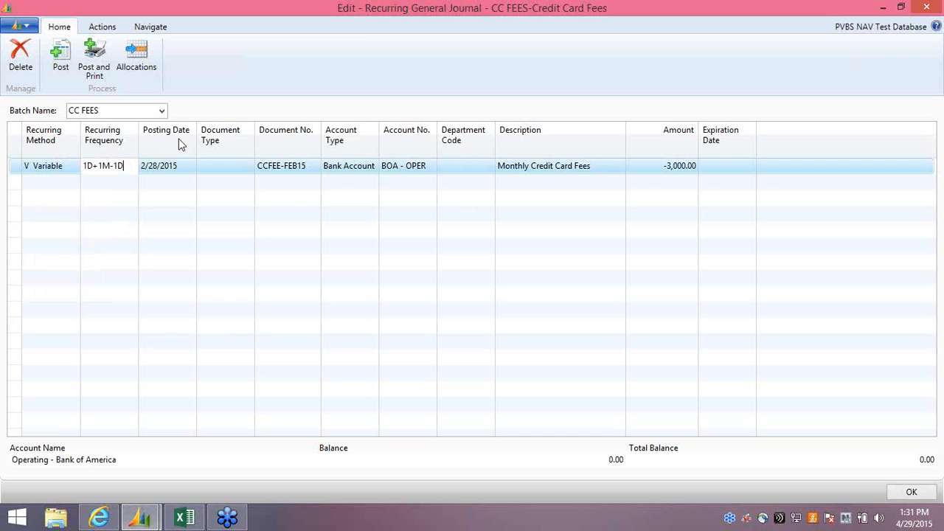
pyautogui.click(189, 170)
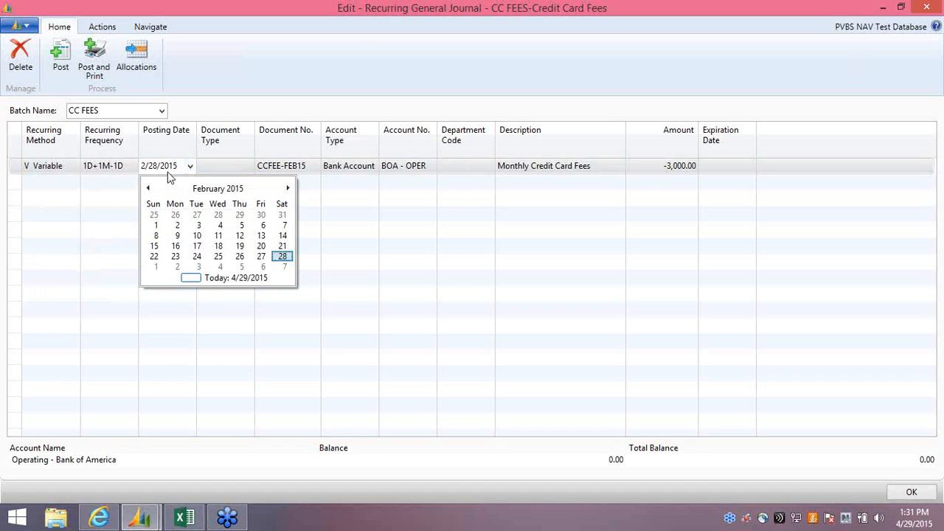
pyautogui.click(252, 160)
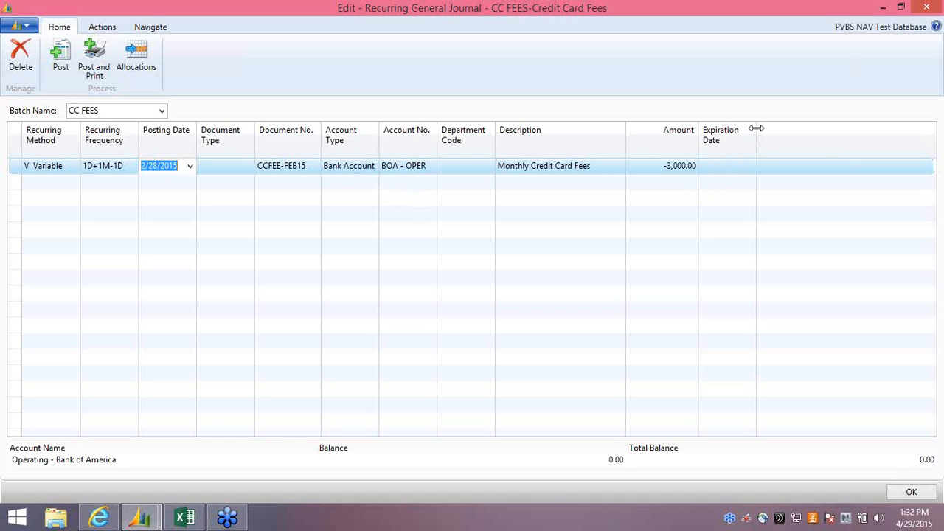
pyautogui.click(728, 177)
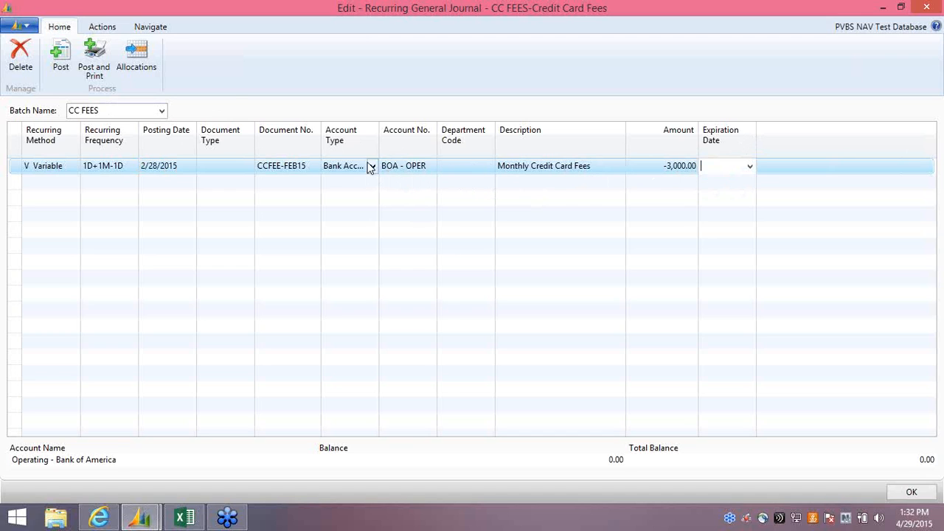
pyautogui.click(143, 74)
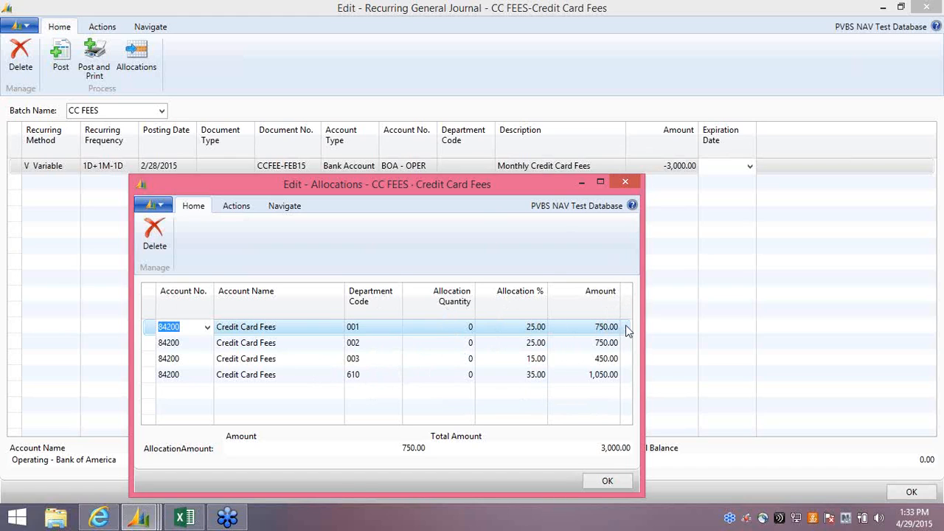
# Step: Close the allocations, set the Monthly Credit Card Fees amount to -2,500, and review the line's recalculated allocations
pyautogui.click(611, 488)
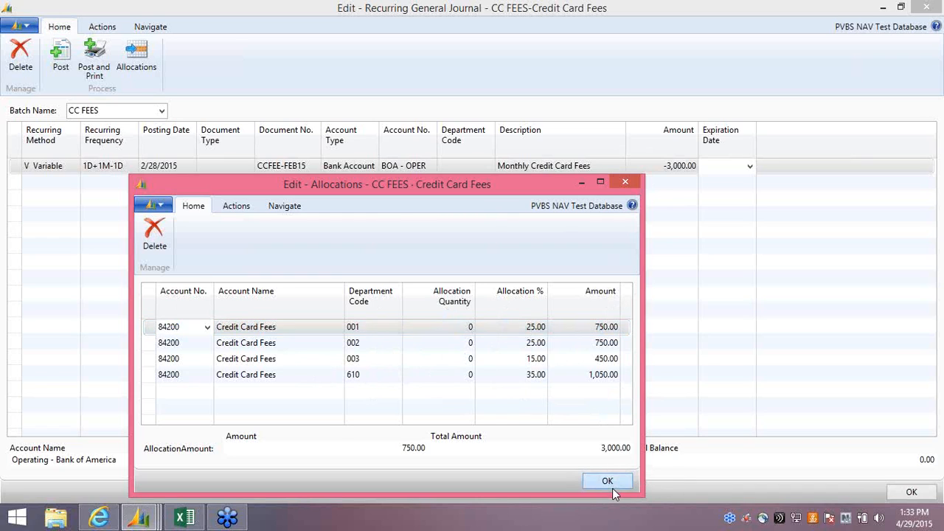
pyautogui.click(655, 166)
pyautogui.moveTo(655, 166); pyautogui.dragTo(706, 176)
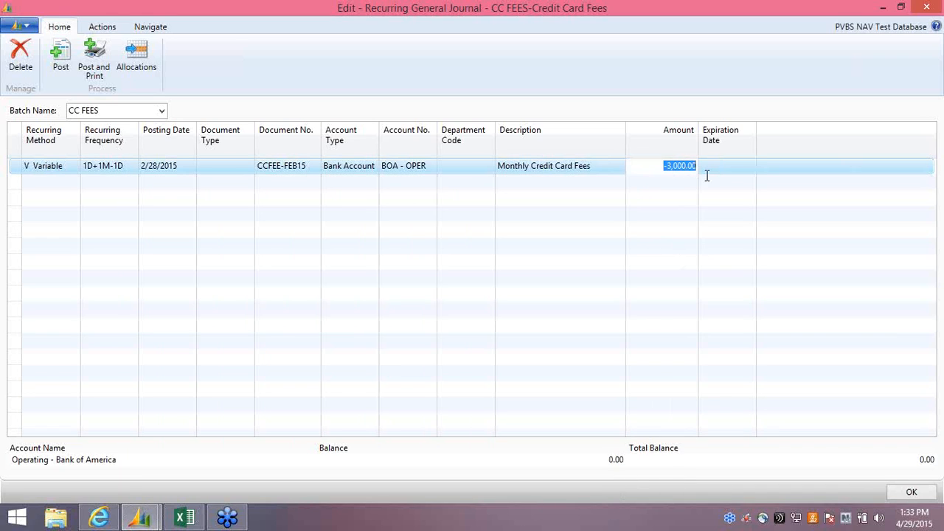
pyautogui.write('-2,500')
pyautogui.press('Tab')
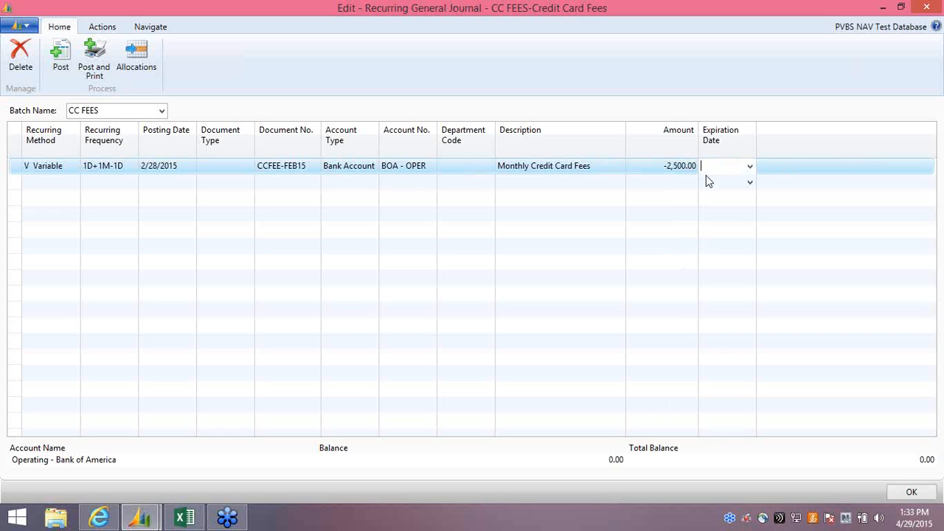
pyautogui.click(135, 48)
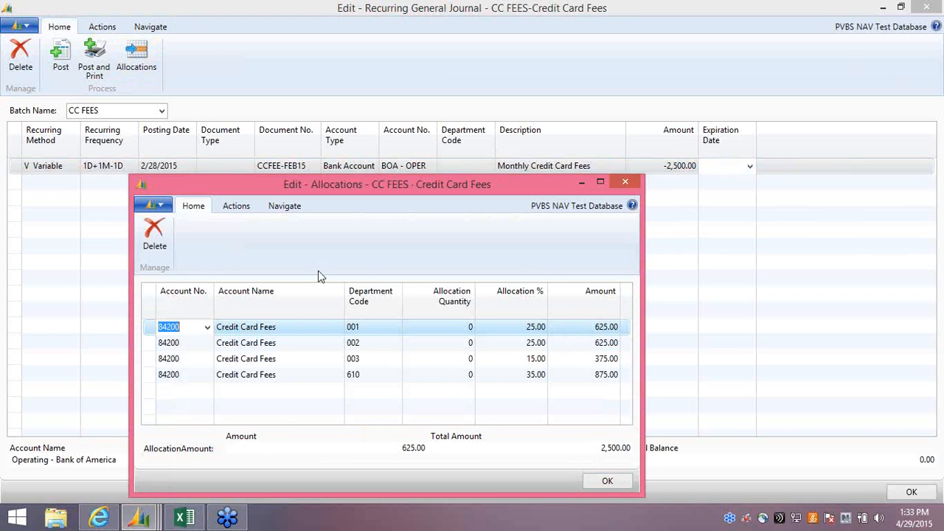
pyautogui.click(598, 482)
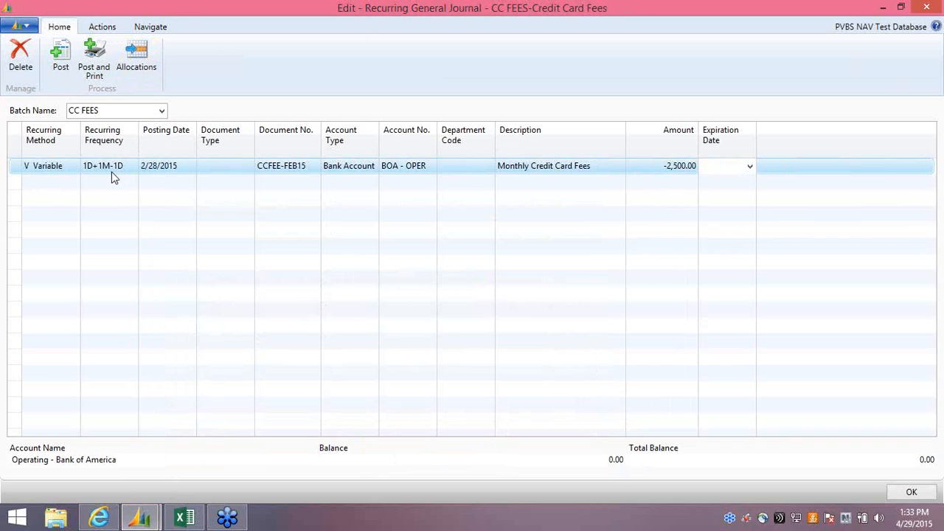
# Step: Post the CC FEES journal lines and check the recurring method and amount on the remaining line
pyautogui.click(61, 59)
pyautogui.click(475, 275)
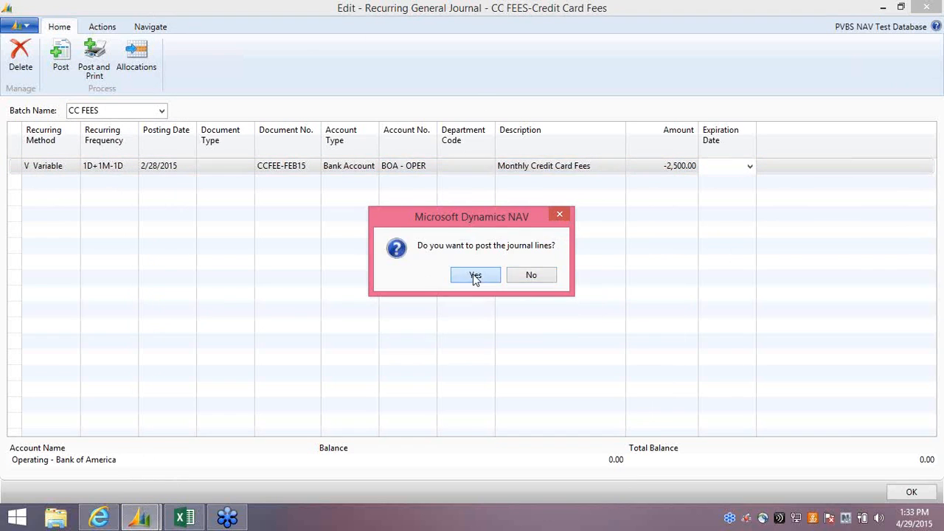
pyautogui.click(531, 277)
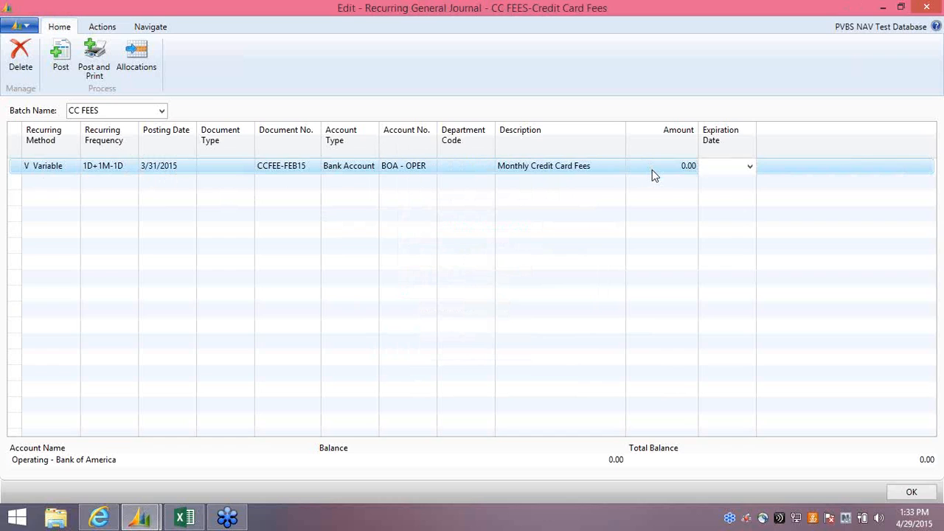
pyautogui.click(46, 167)
pyautogui.click(74, 167)
pyautogui.click(74, 169)
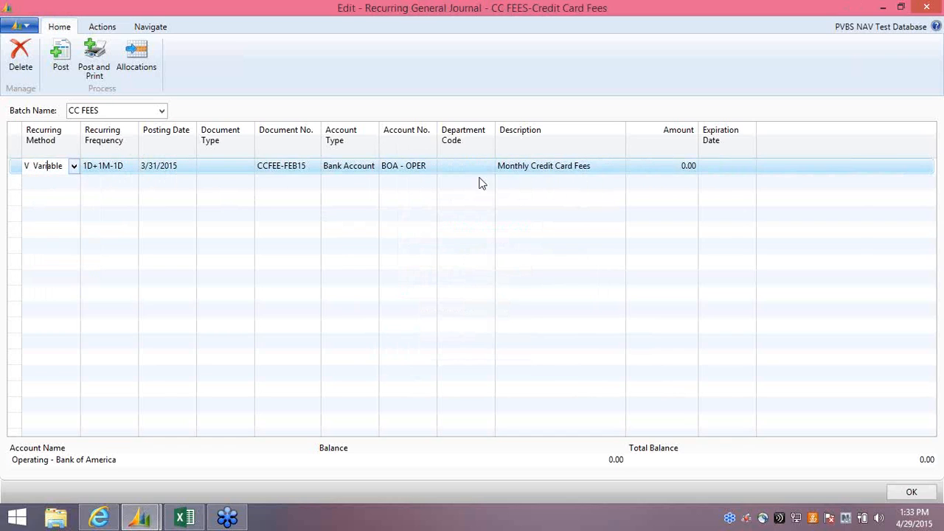
pyautogui.click(640, 166)
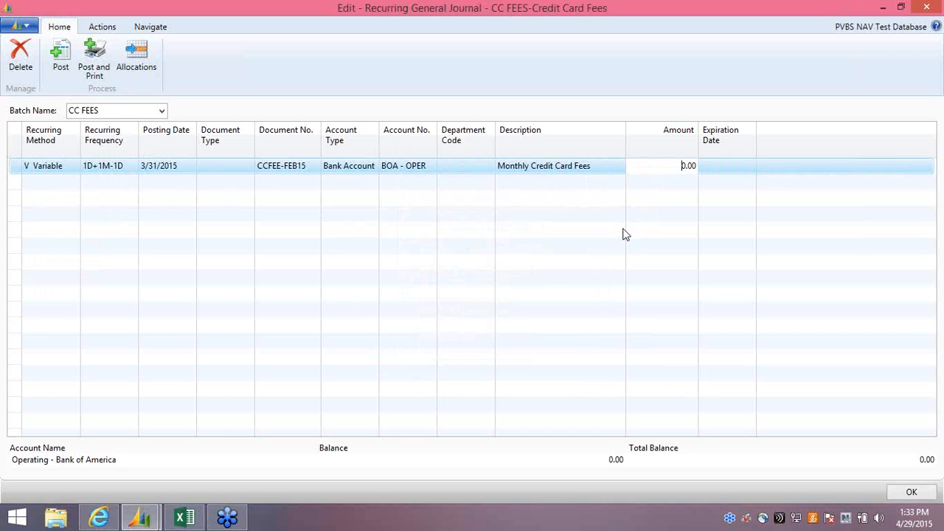
# Step: Switch the recurring general journal to the RENT batch
pyautogui.click(162, 111)
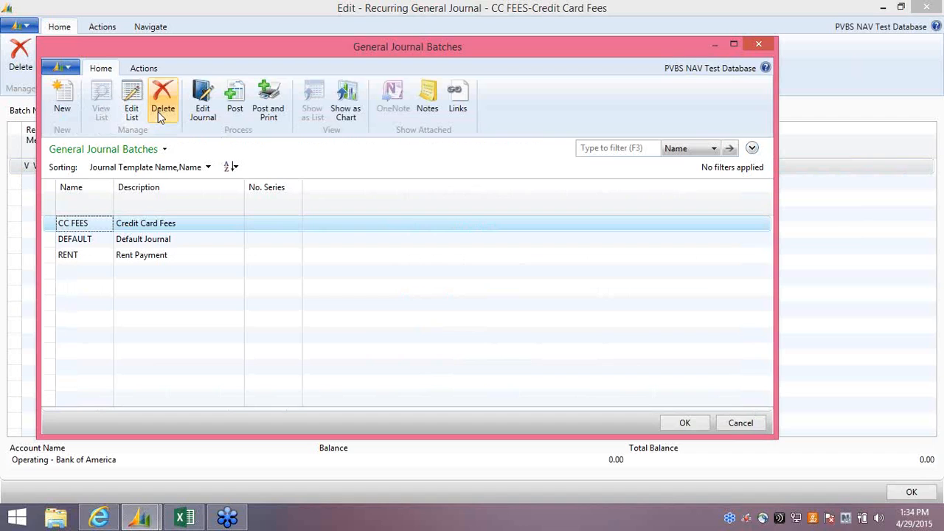
pyautogui.click(74, 255)
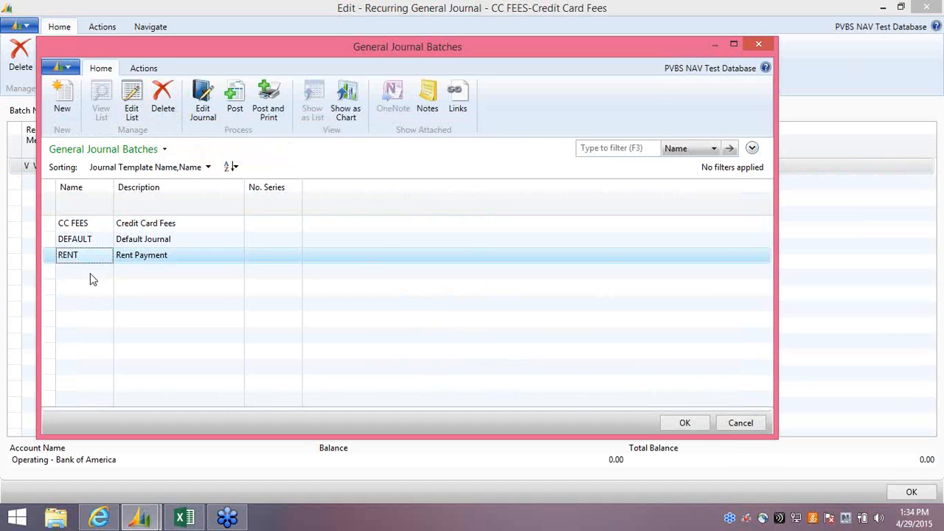
pyautogui.click(683, 424)
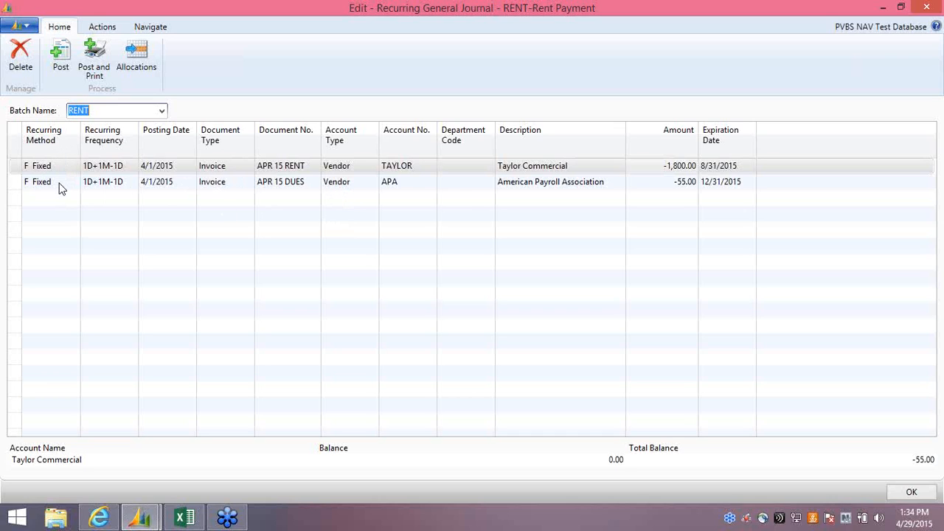
# Step: Examine the posting date, vendor account, amount and expiration date on the Taylor Commercial and American Payroll Association lines
pyautogui.click(656, 183)
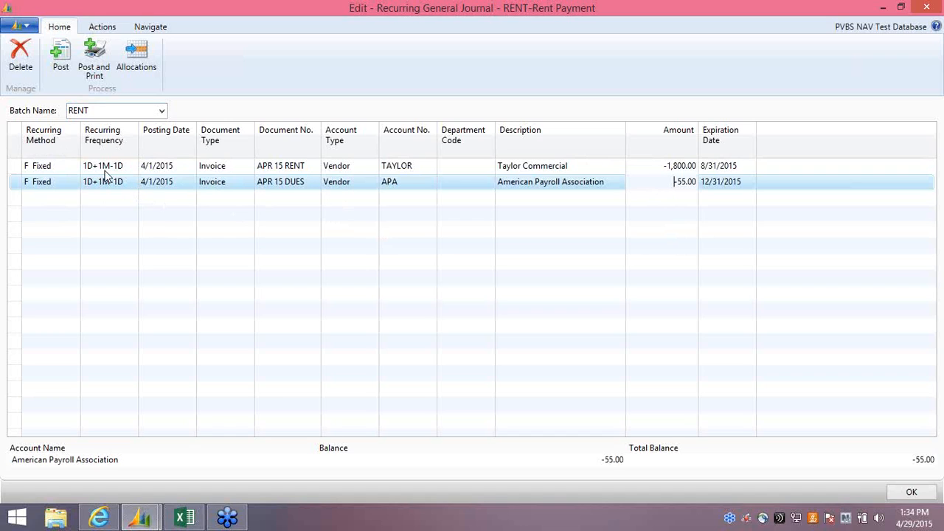
pyautogui.click(188, 166)
pyautogui.click(190, 167)
pyautogui.click(190, 167)
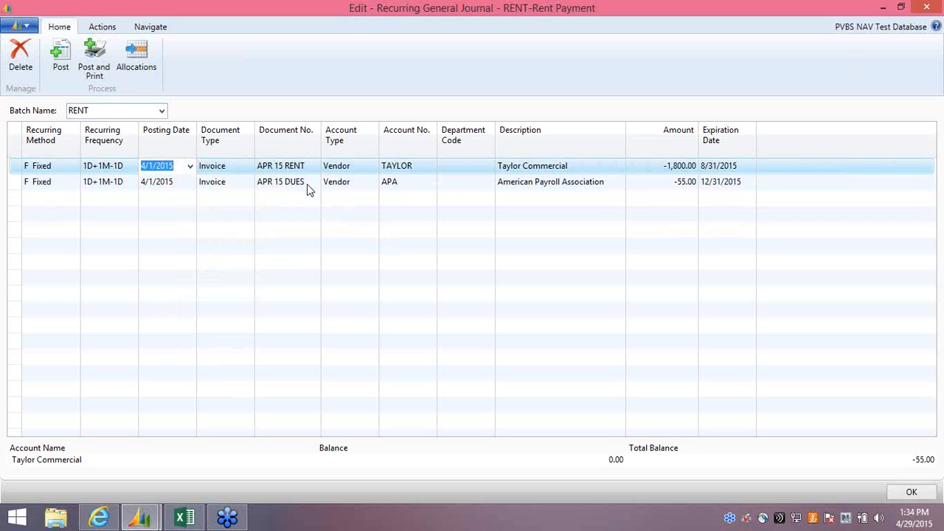
pyautogui.click(361, 174)
pyautogui.click(420, 171)
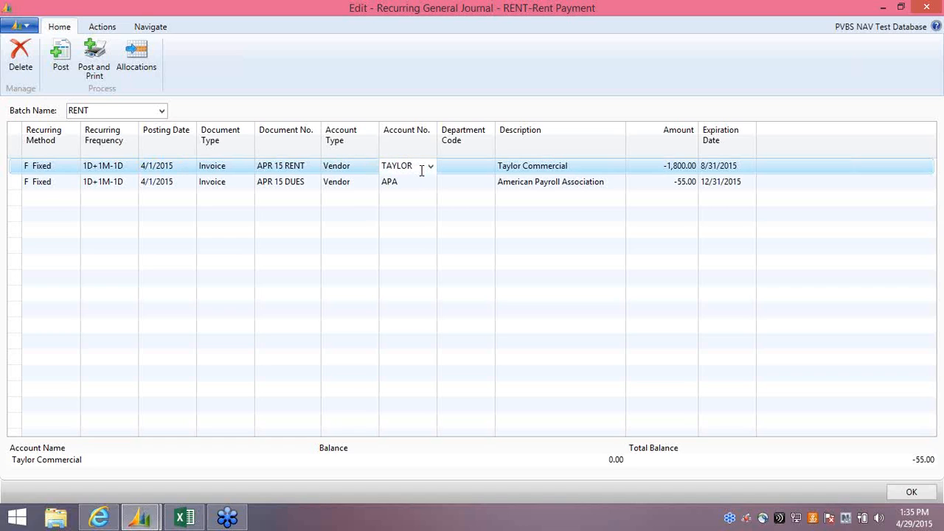
pyautogui.click(646, 164)
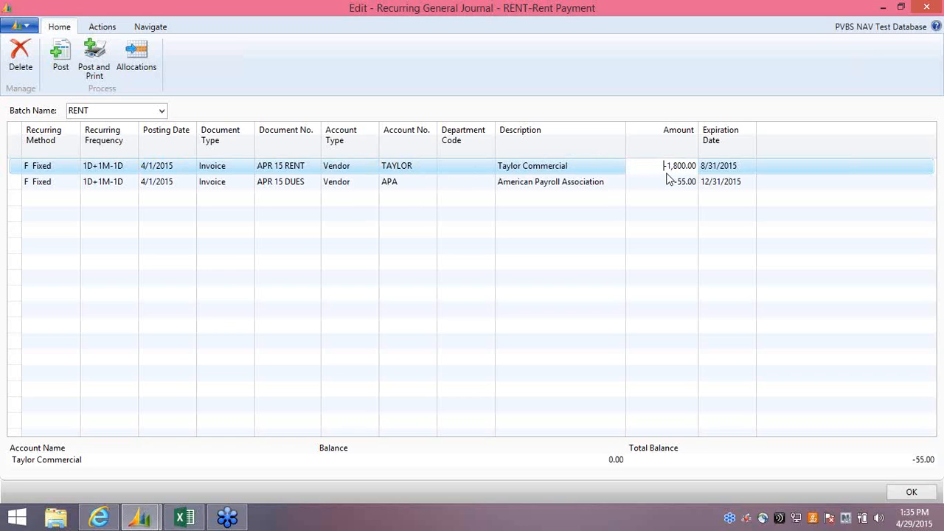
pyautogui.click(741, 184)
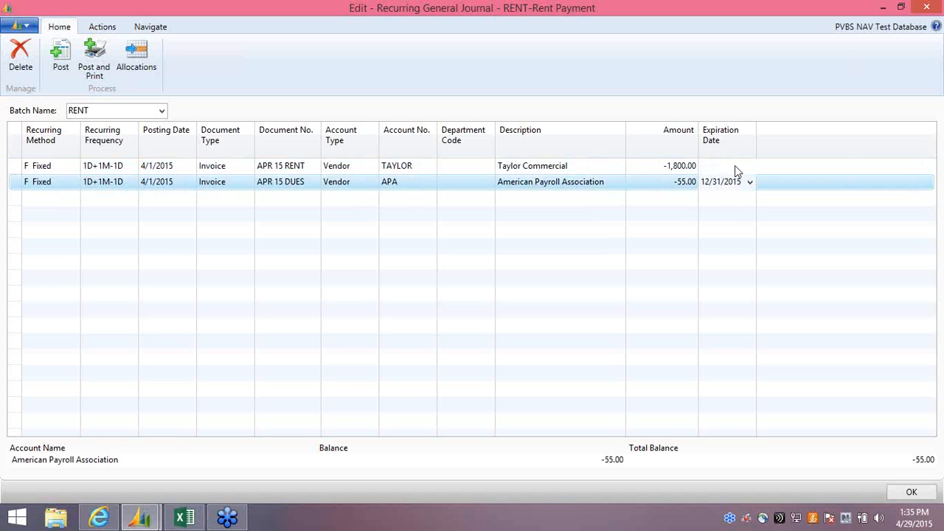
# Step: Review the allocation of the Taylor Commercial line, and open the allocations of the American Payroll Association line
pyautogui.click(56, 163)
pyautogui.click(139, 60)
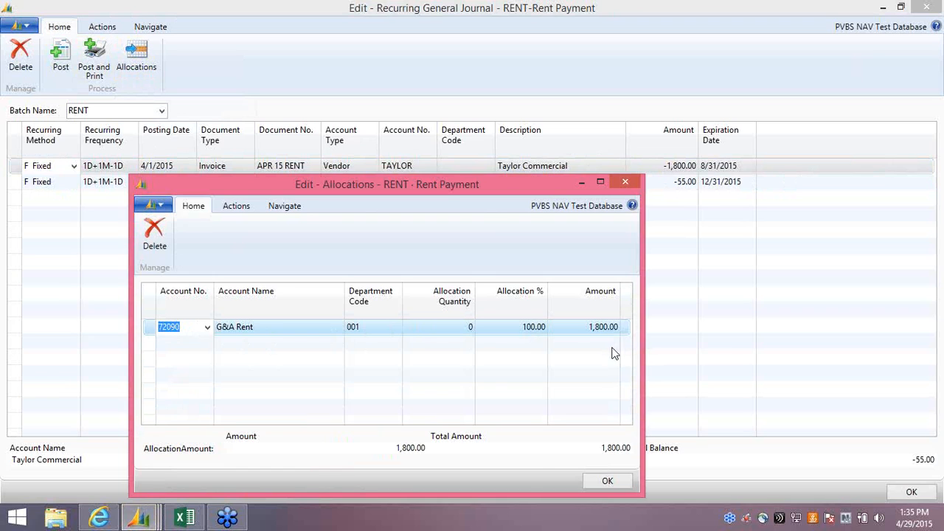
pyautogui.click(599, 484)
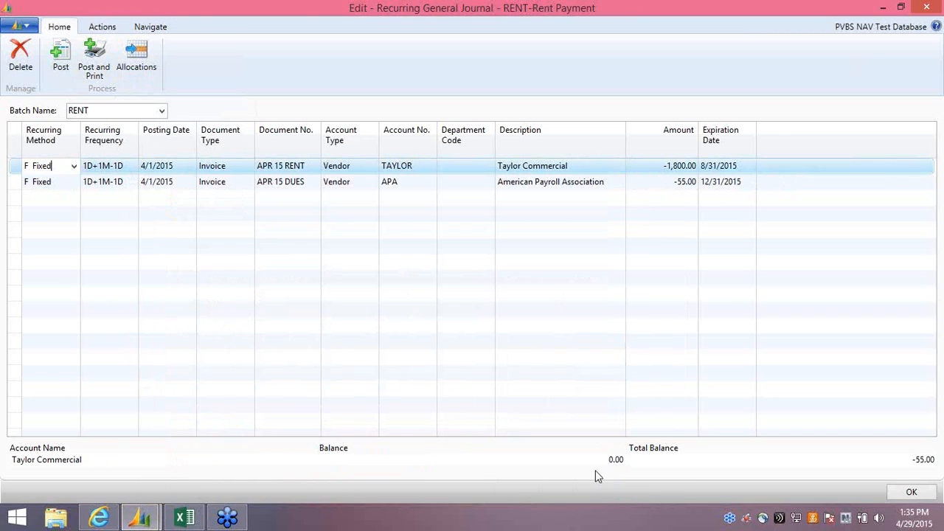
pyautogui.click(53, 182)
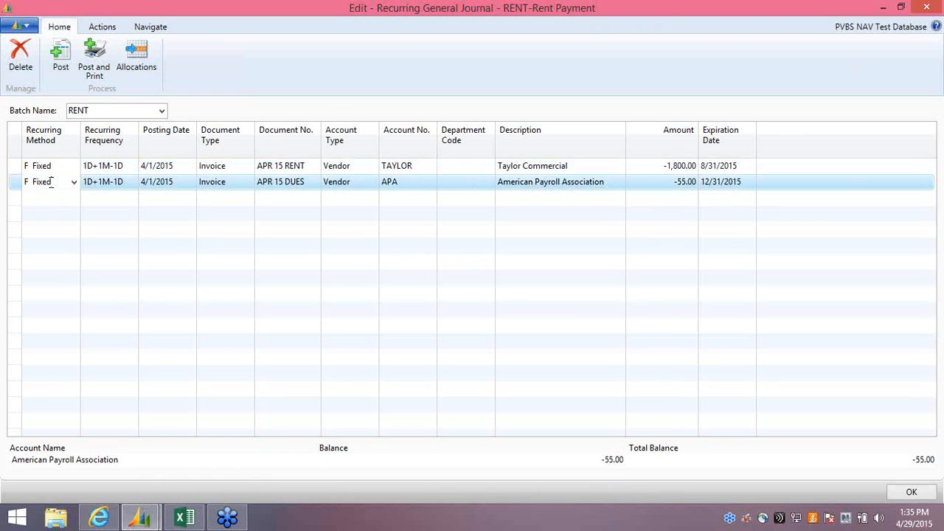
pyautogui.click(130, 48)
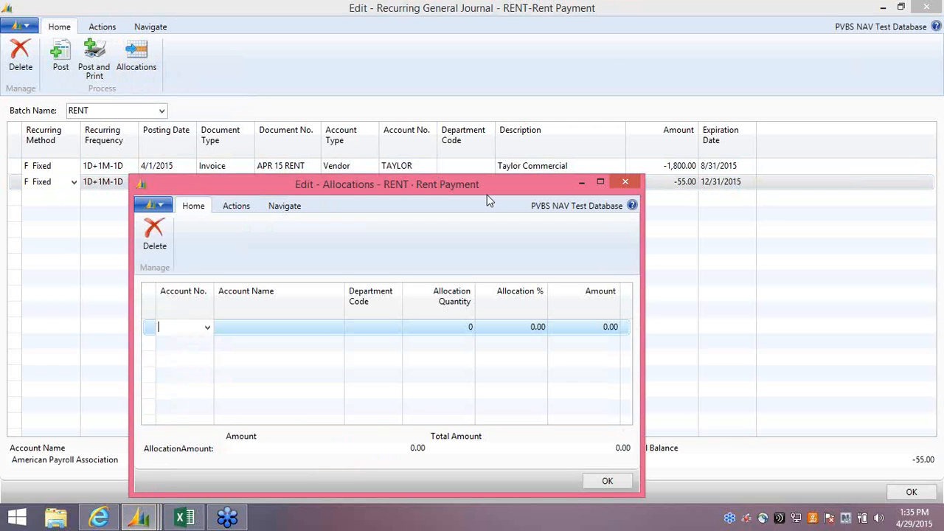
pyautogui.click(207, 329)
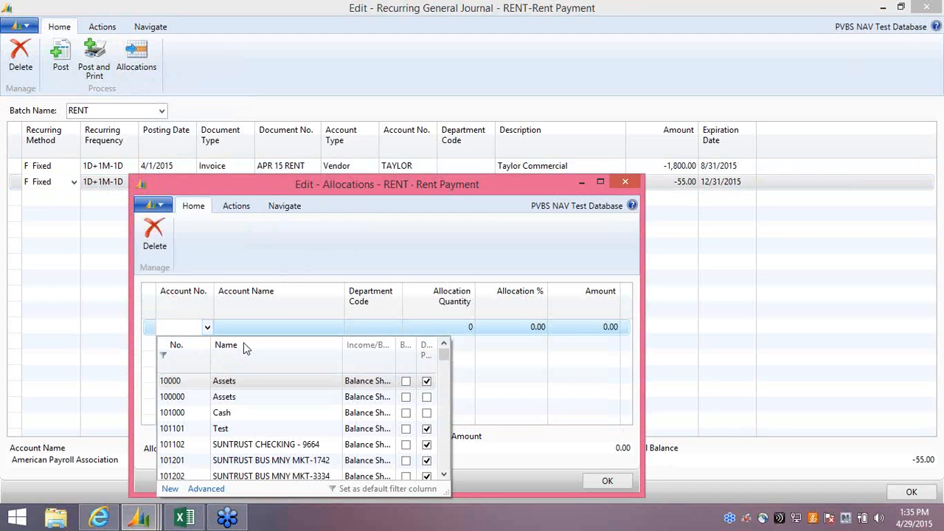
pyautogui.click(244, 354)
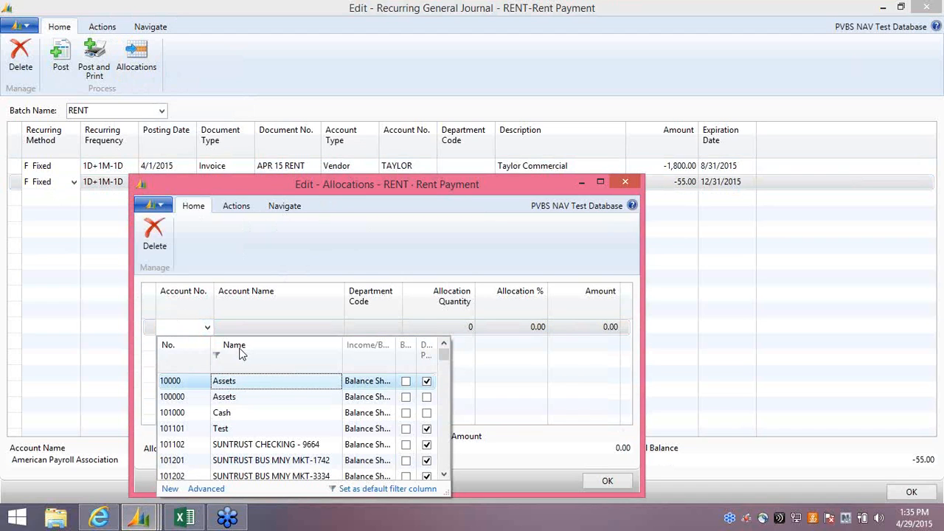
pyautogui.write('g')
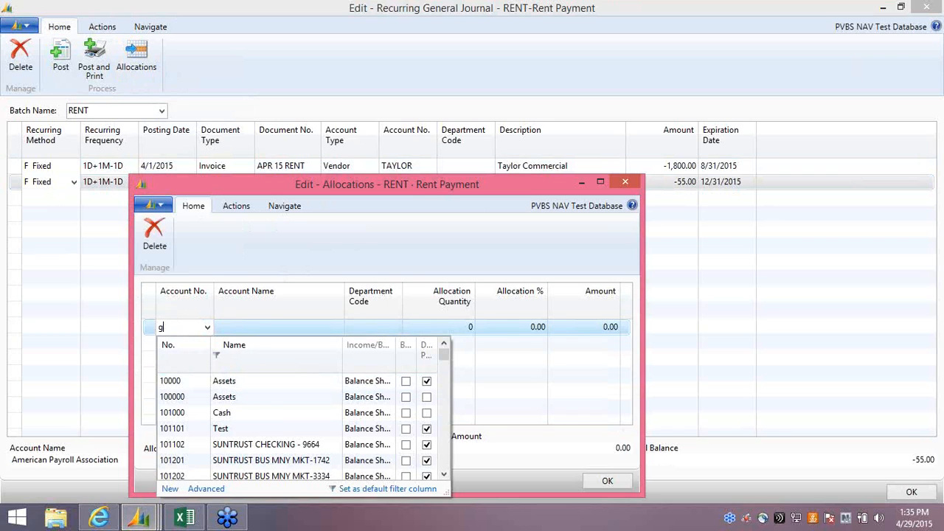
pyautogui.write('&a')
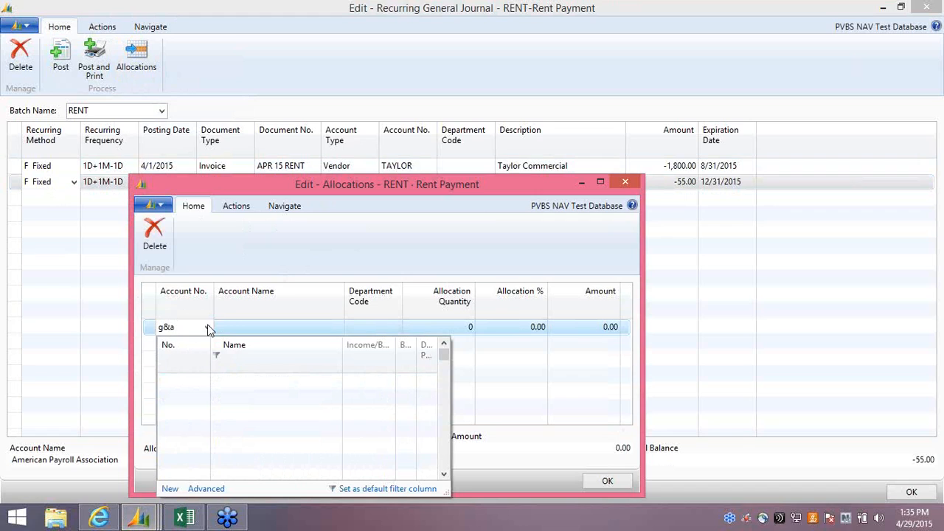
pyautogui.press('BackSpace')
pyautogui.press('BackSpace')
pyautogui.press('BackSpace')
pyautogui.write('72')
pyautogui.press('BackSpace')
pyautogui.press('BackSpace')
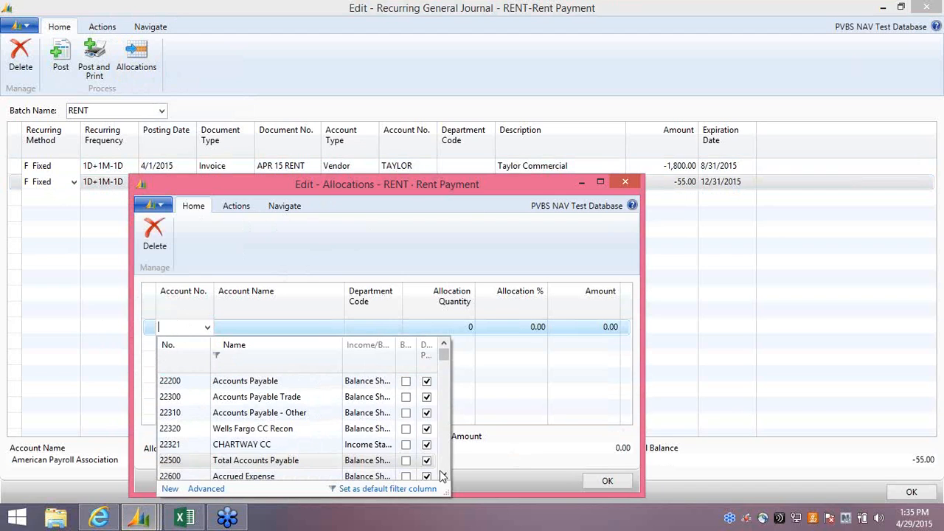
pyautogui.click(444, 465)
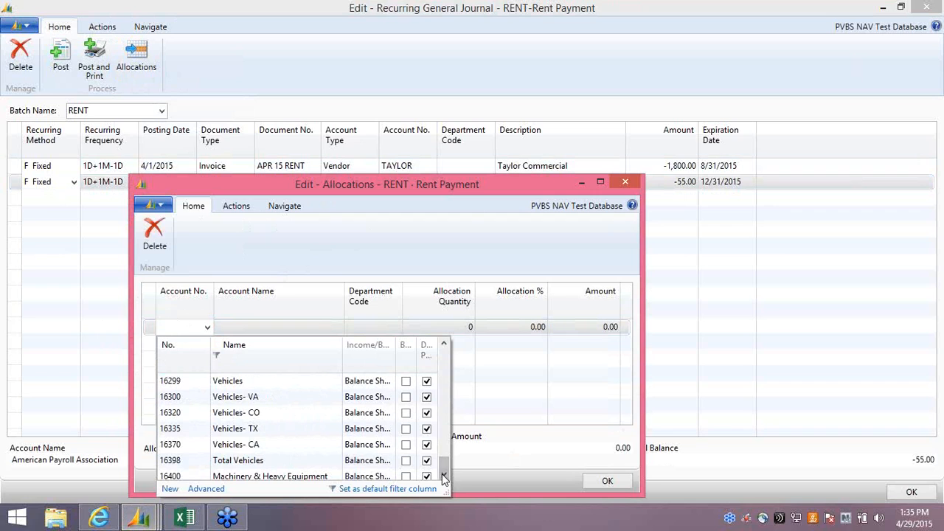
pyautogui.click(341, 258)
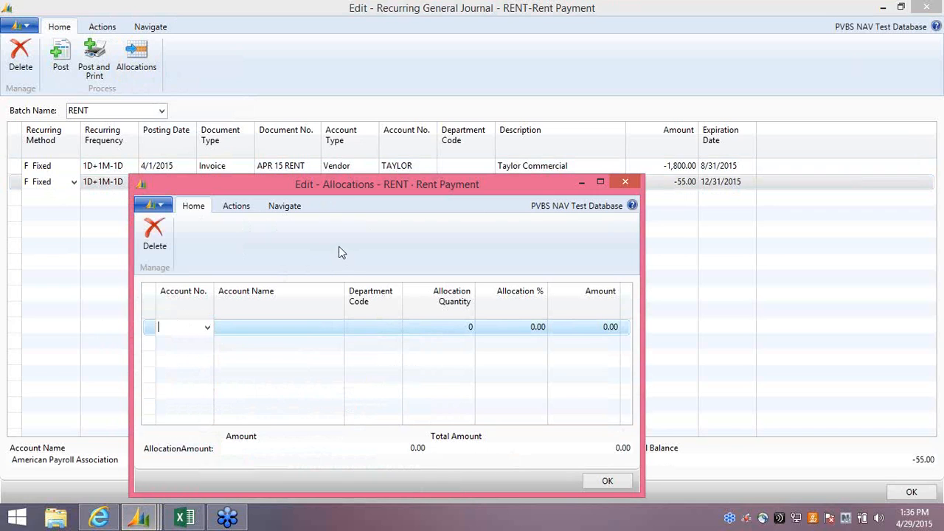
# Step: Assign the O/H - Dues and Subscriptions account to the first allocation line
pyautogui.click(207, 330)
pyautogui.scroll(-10, 346, 435)
pyautogui.scroll(-20, 346, 435)
pyautogui.scroll(-20, 341, 436)
pyautogui.scroll(1, 342, 435)
pyautogui.scroll(3, 341, 436)
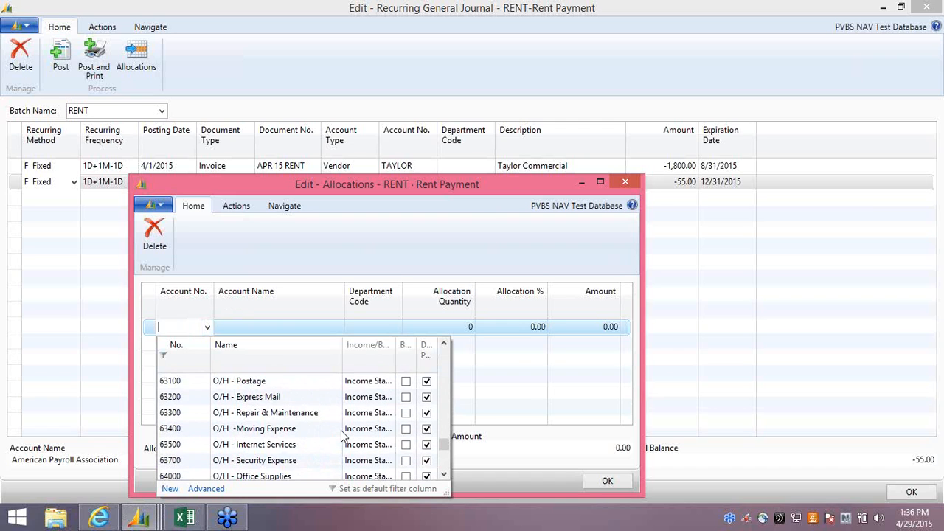
pyautogui.scroll(-3, 341, 435)
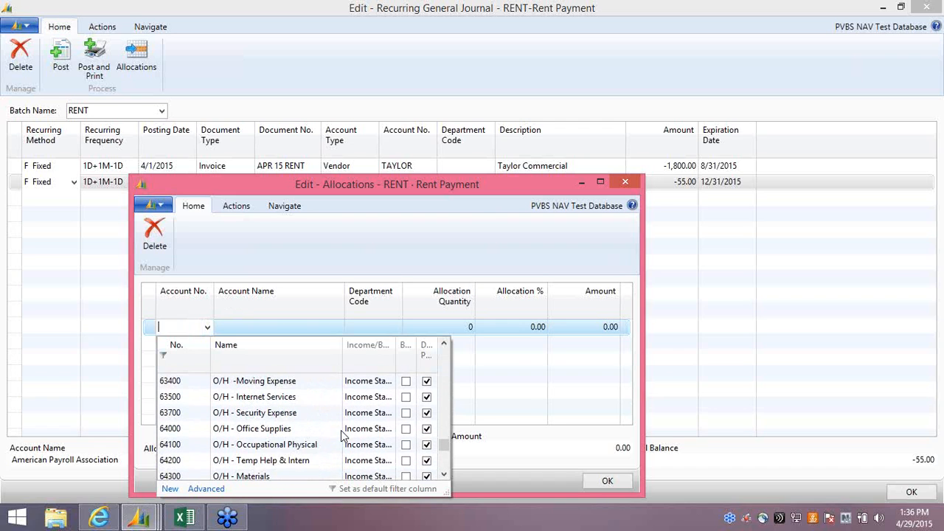
pyautogui.scroll(-1, 342, 435)
pyautogui.click(280, 460)
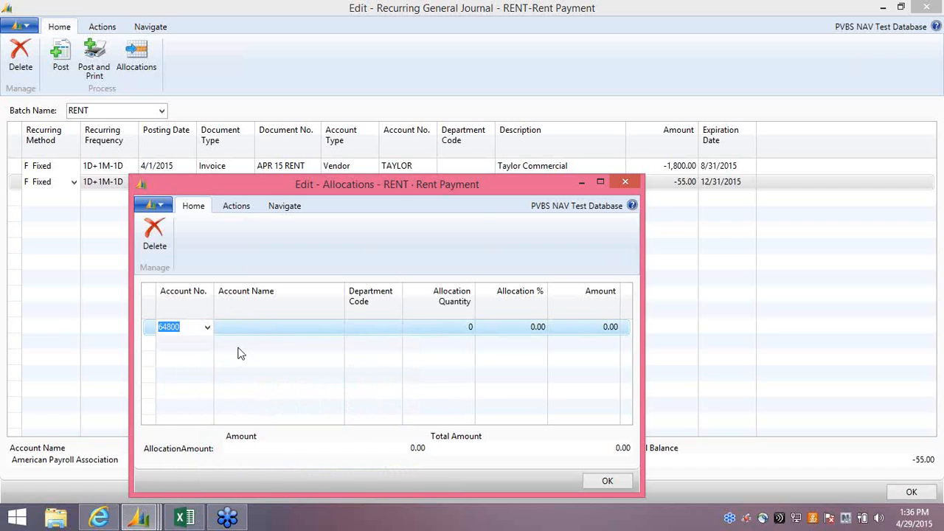
pyautogui.press('Tab')
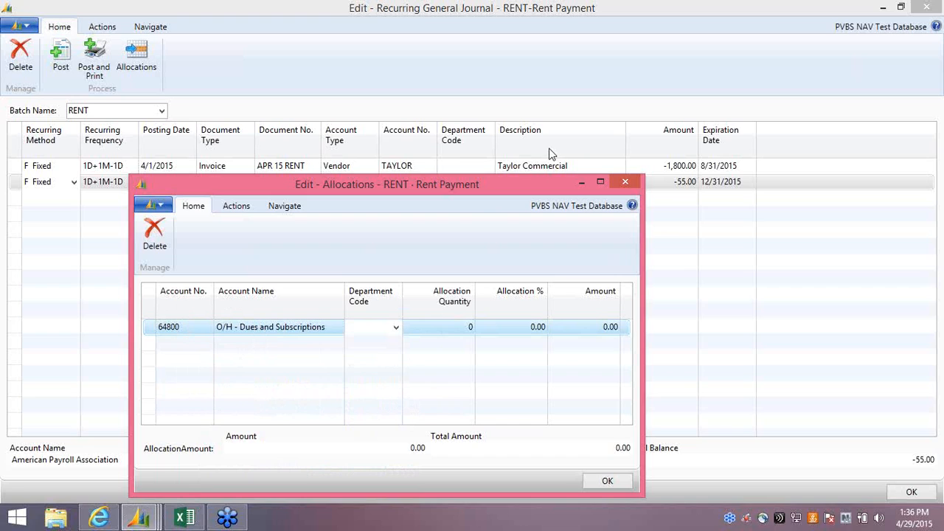
# Step: Set the allocation's department code to 610 and its allocation quantity to 1, then close the allocations
pyautogui.write('610')
pyautogui.press('Tab')
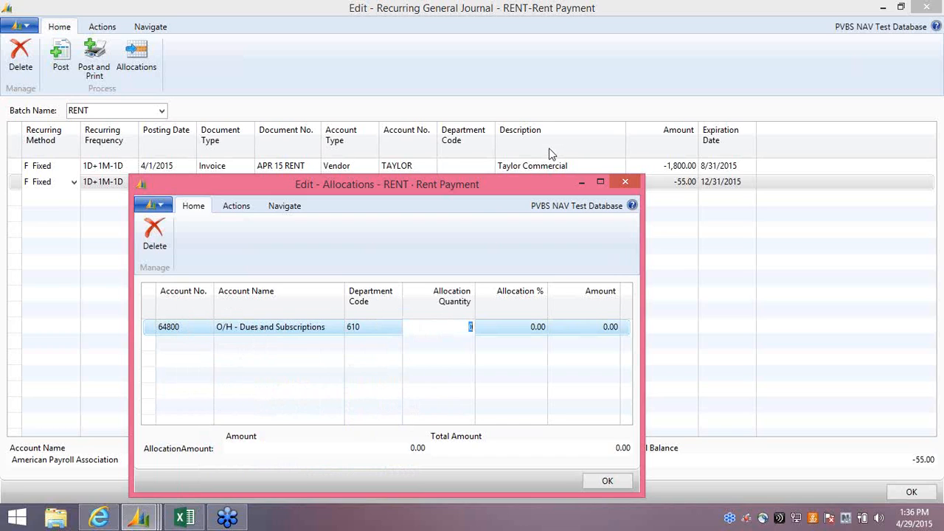
pyautogui.write('1')
pyautogui.press('Tab')
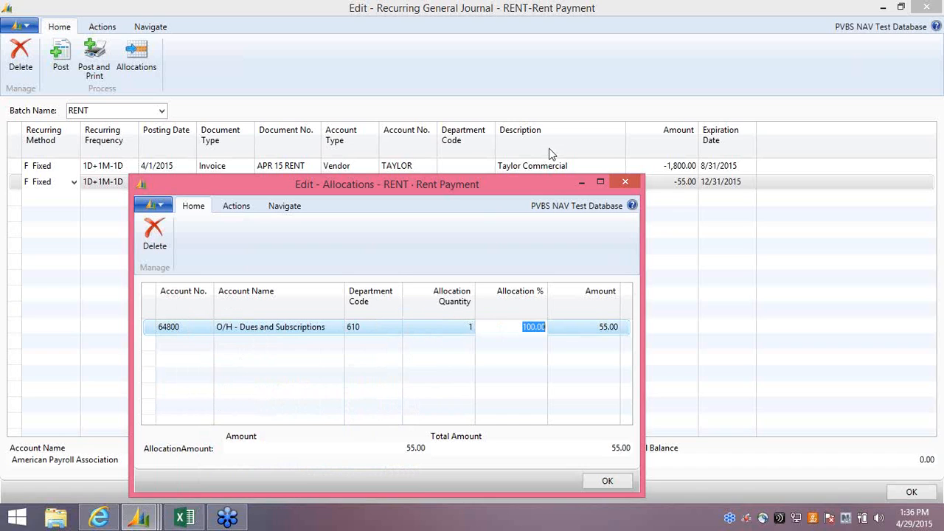
pyautogui.click(606, 481)
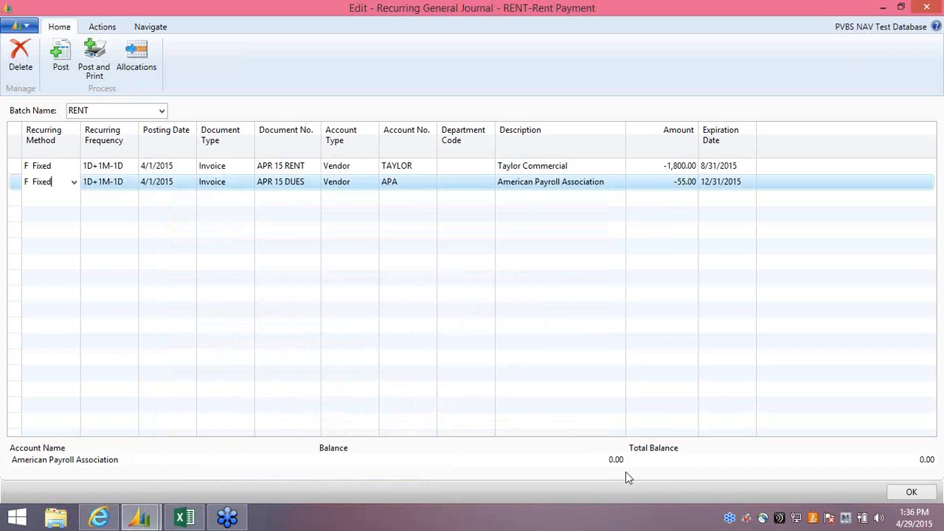
# Step: Post the RENT batch's recurring journal lines and close the recurring general journal
pyautogui.click(62, 59)
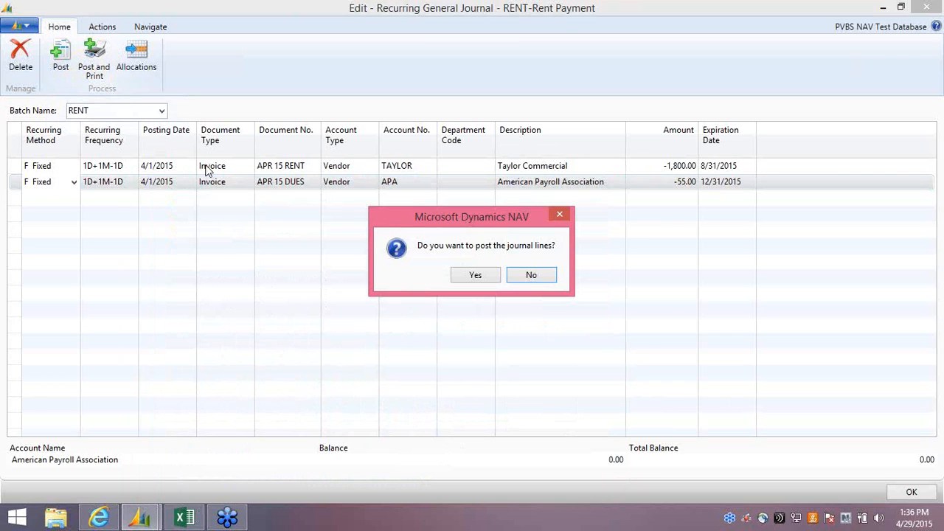
pyautogui.click(477, 276)
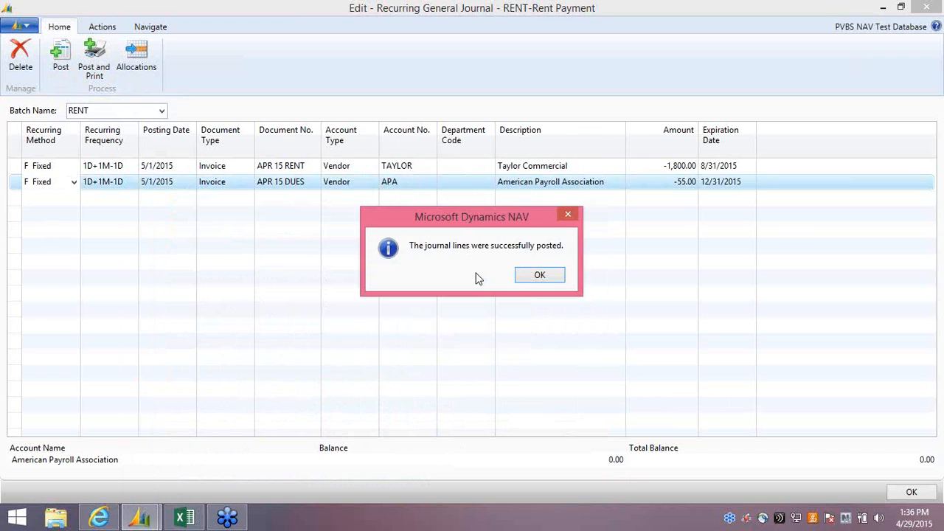
pyautogui.click(533, 274)
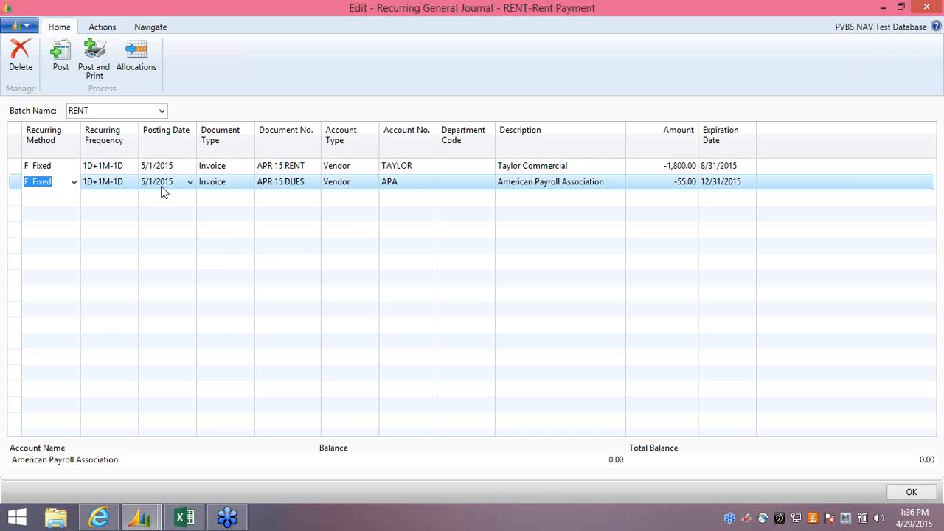
pyautogui.click(909, 494)
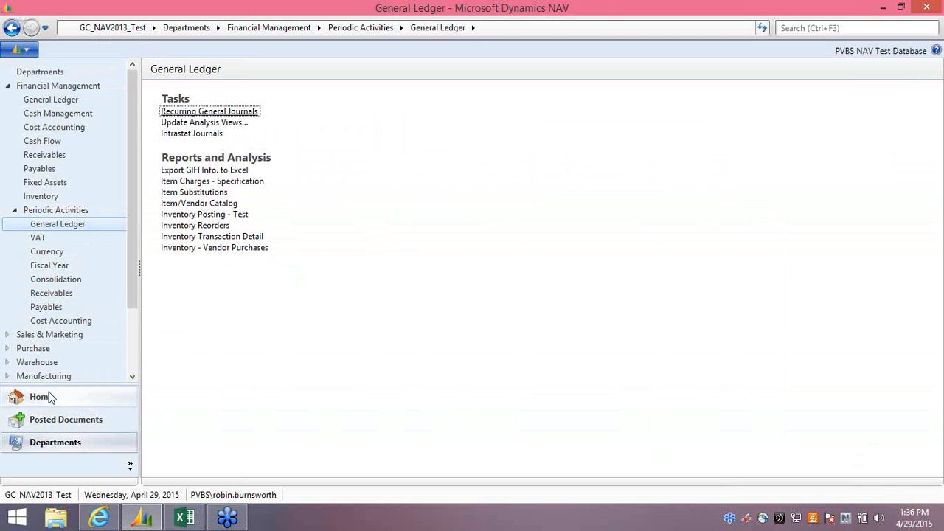
# Step: Examine the Taylor Commercial vendor's ledger entries, including the April 2015 rent invoice, and close them
pyautogui.click(52, 394)
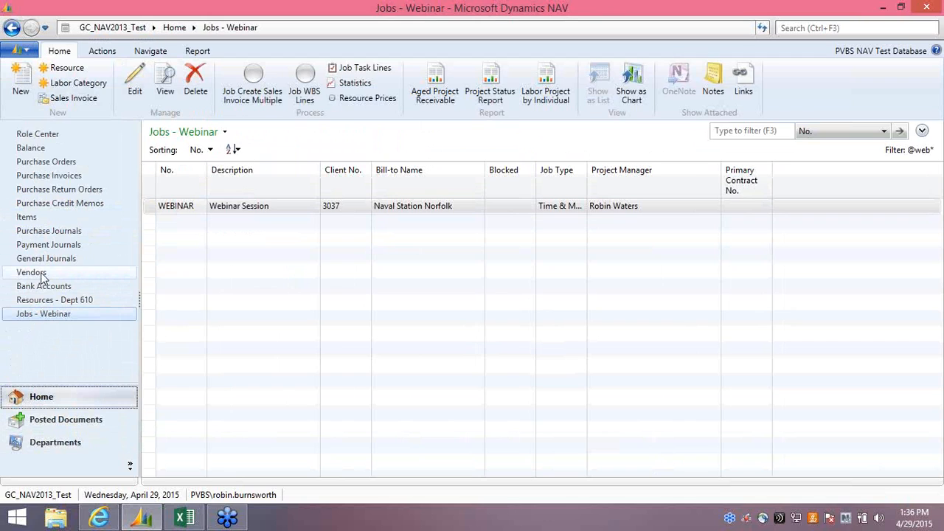
pyautogui.click(34, 273)
pyautogui.click(175, 322)
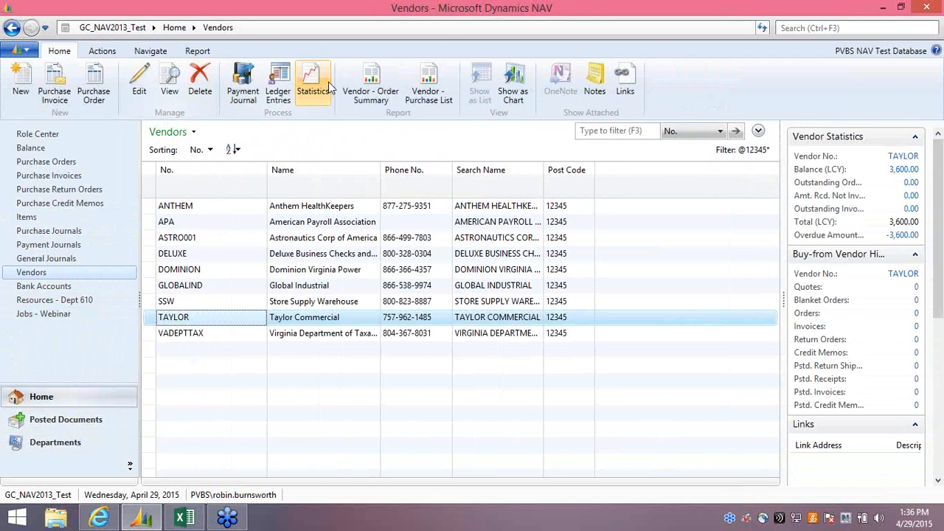
pyautogui.click(284, 89)
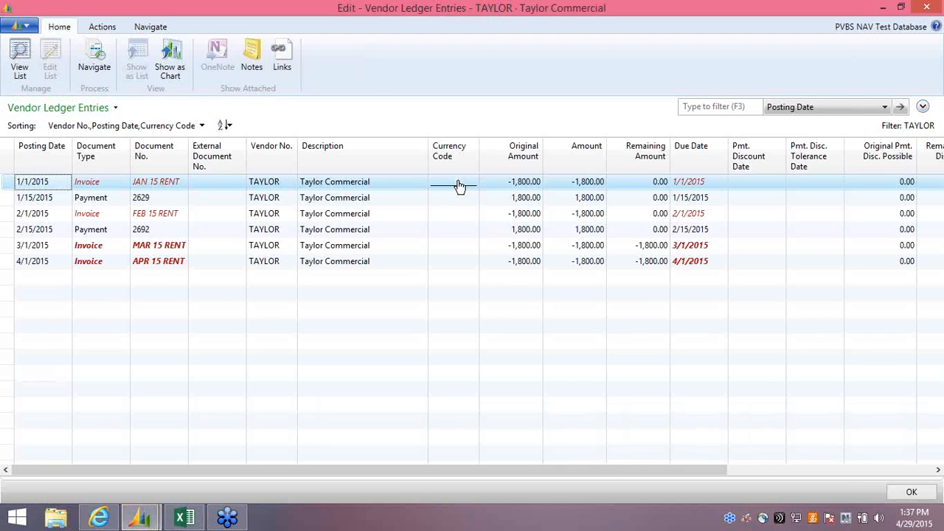
pyautogui.click(13, 266)
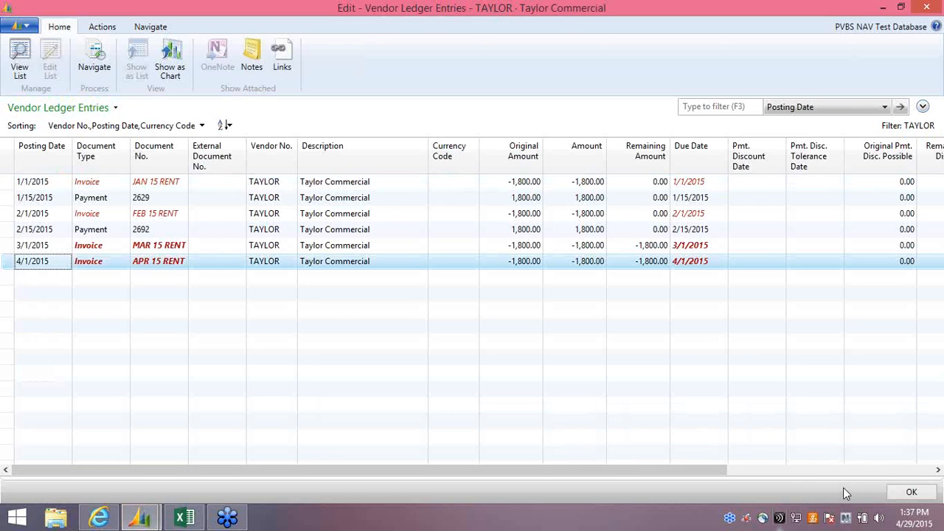
pyautogui.click(914, 491)
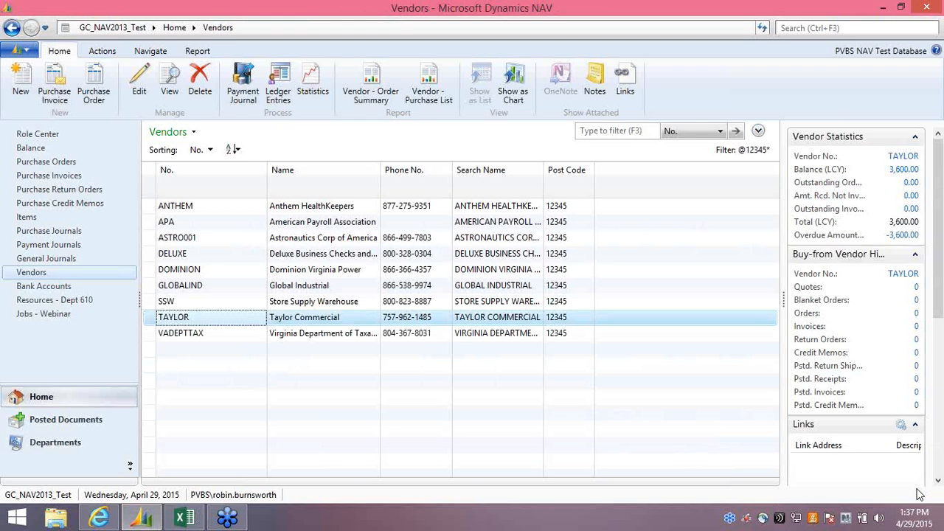
# Step: Open the Recurring Resource Journal from the Project Accounting periodic activities
pyautogui.click(52, 443)
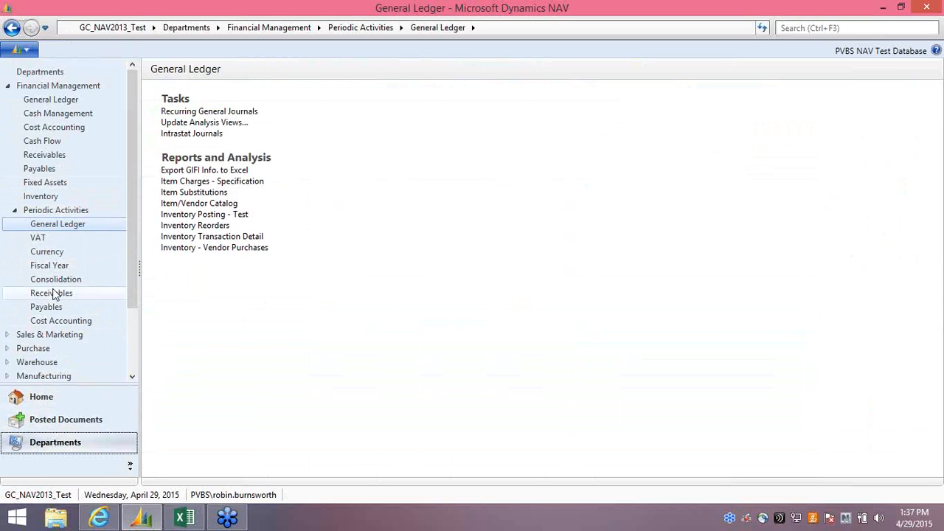
pyautogui.click(10, 209)
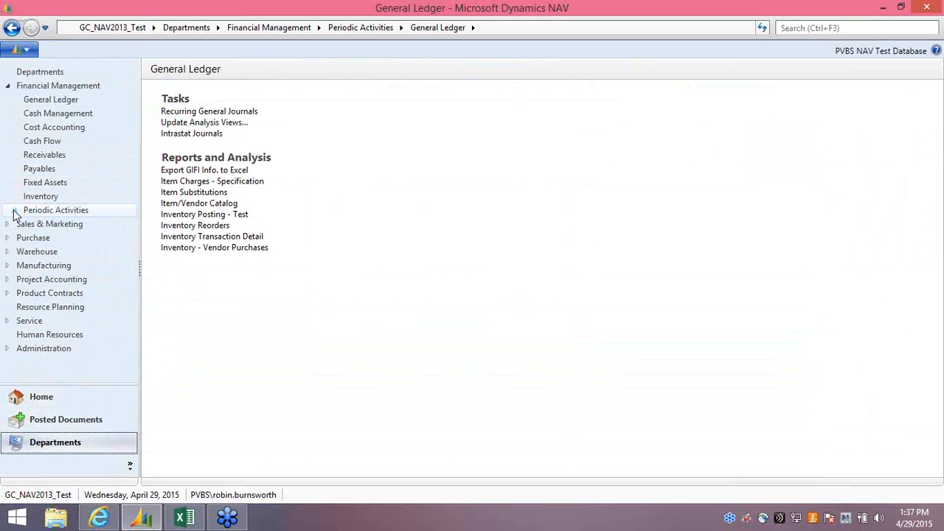
pyautogui.click(23, 279)
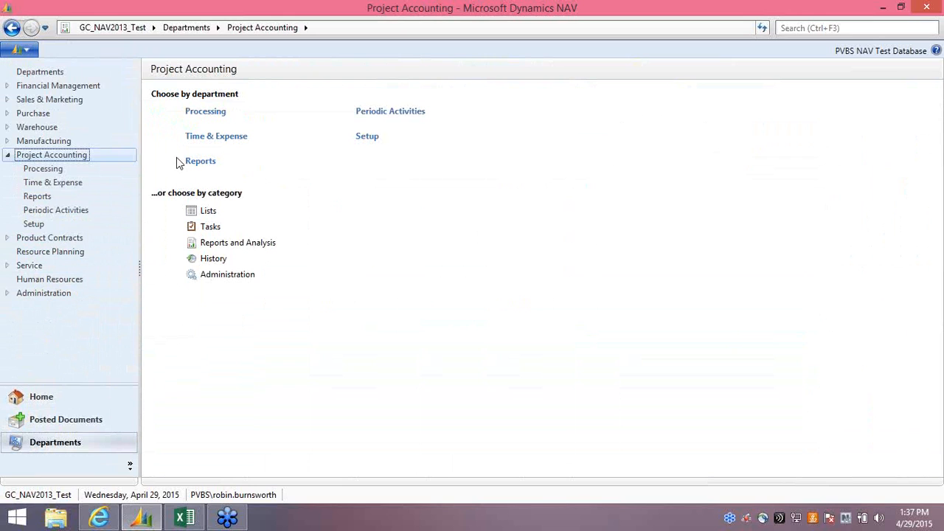
pyautogui.click(65, 213)
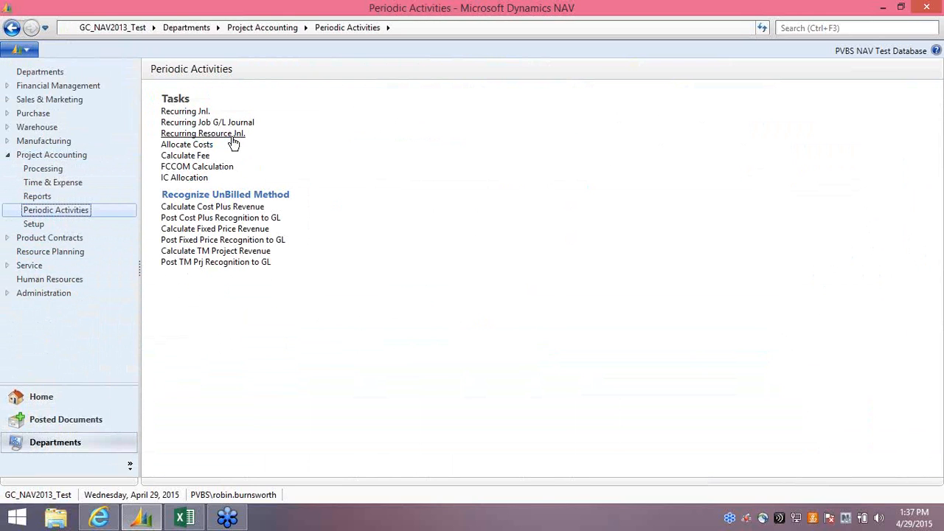
pyautogui.click(232, 136)
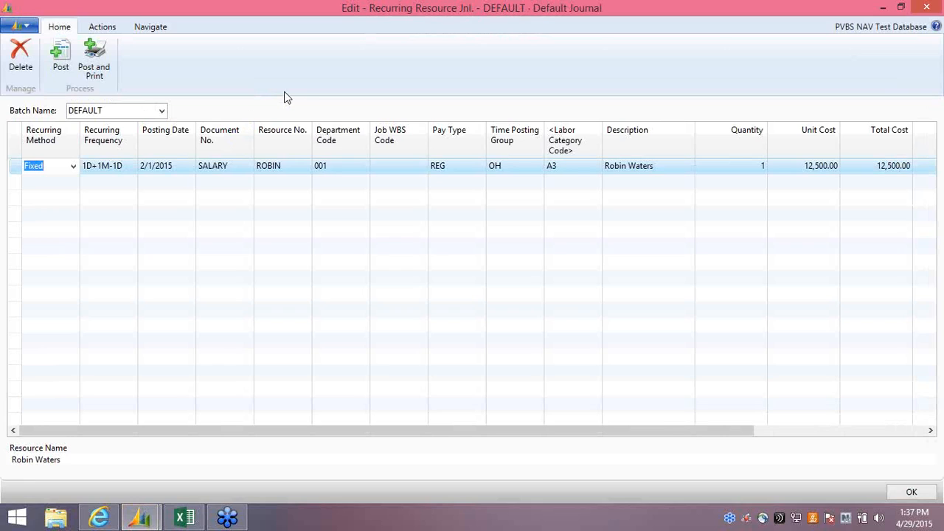
# Step: Review the salary line's recurring method options, and set its document number to SALARY-FEB15
pyautogui.click(73, 166)
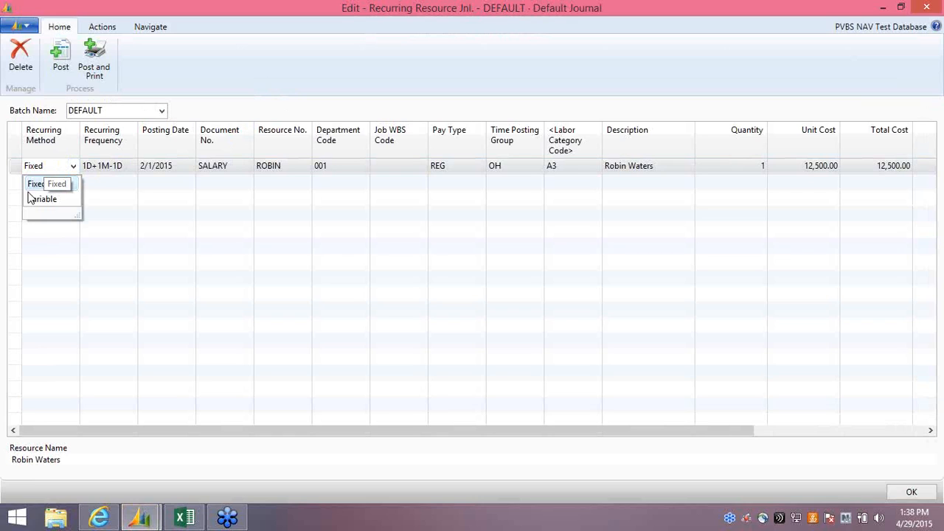
pyautogui.press('Escape')
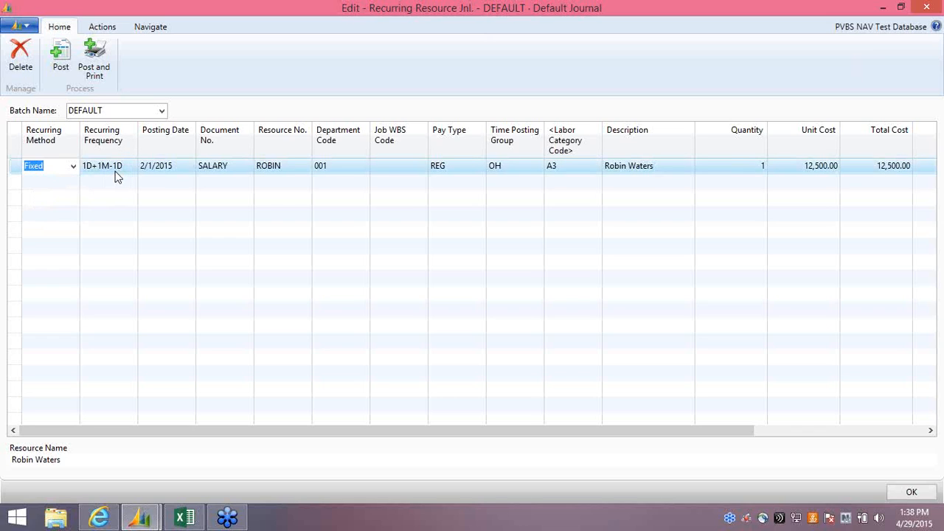
pyautogui.click(184, 169)
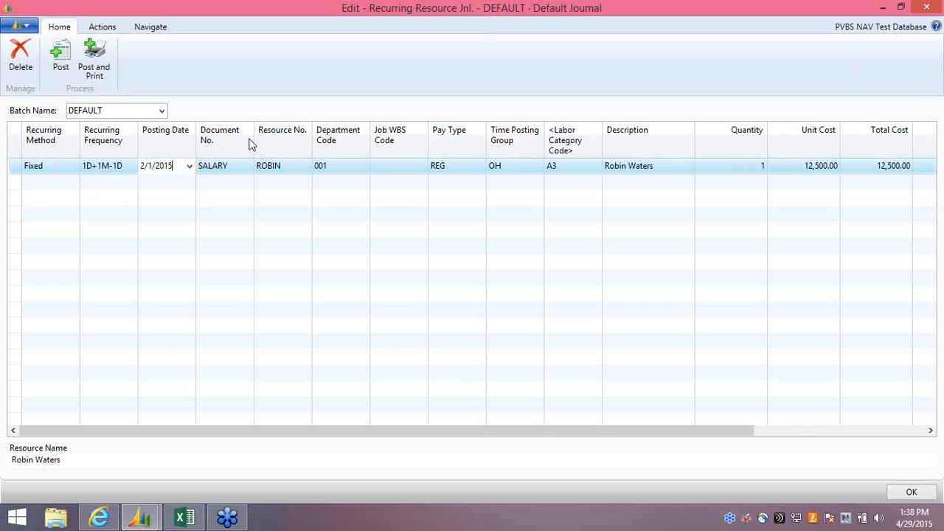
pyautogui.click(238, 168)
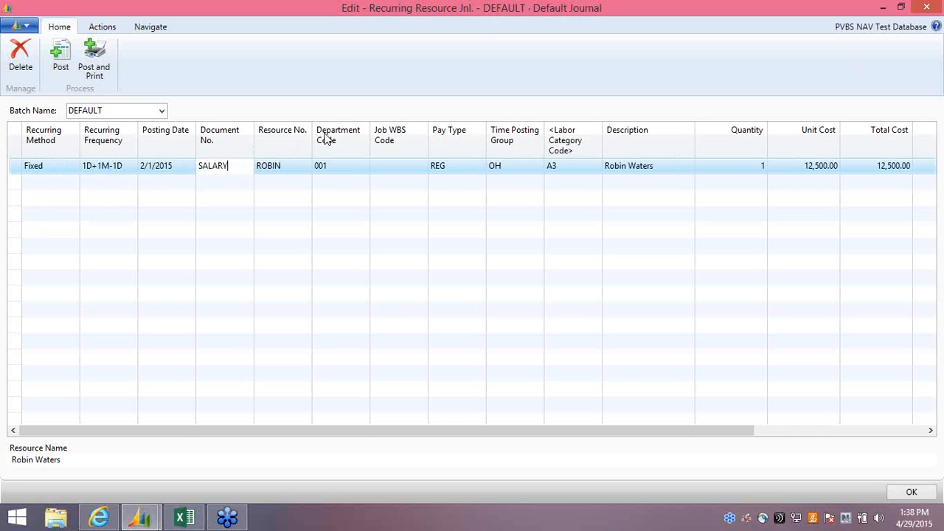
pyautogui.write('-feb15')
pyautogui.press('Tab')
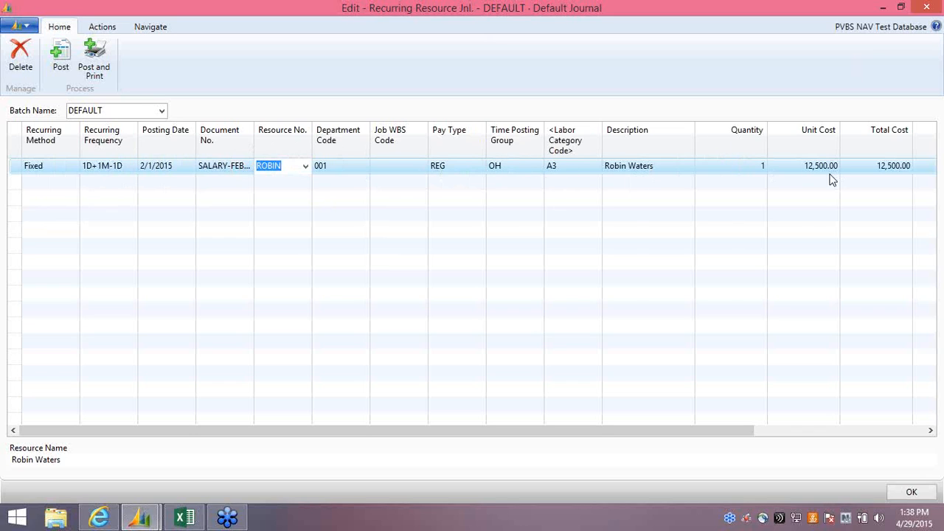
# Step: Check the salary line's remaining columns, then post the recurring resource journal and close it
pyautogui.moveTo(693, 429); pyautogui.dragTo(920, 284)
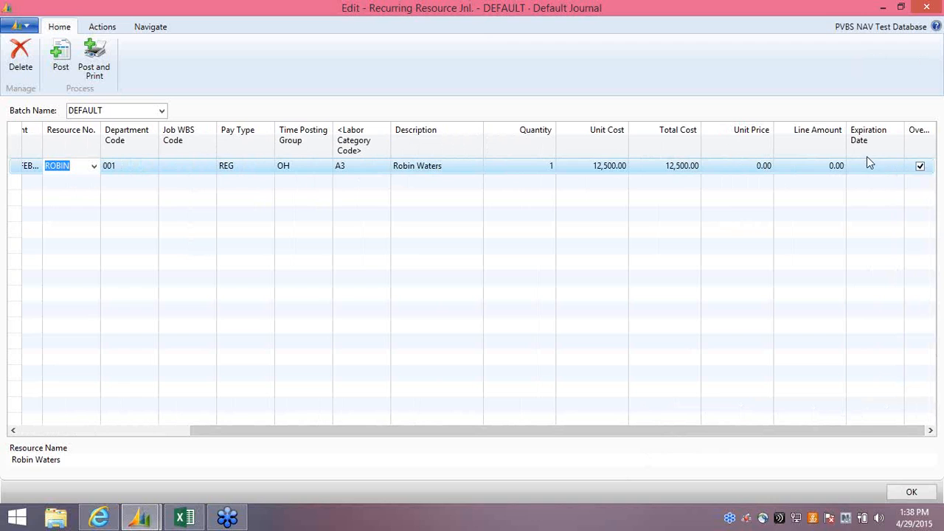
pyautogui.click(47, 431)
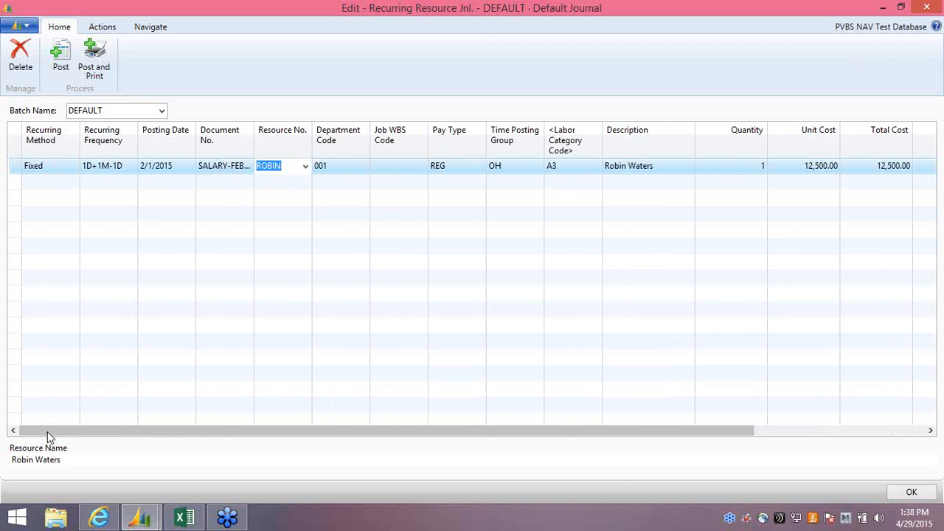
pyautogui.click(54, 50)
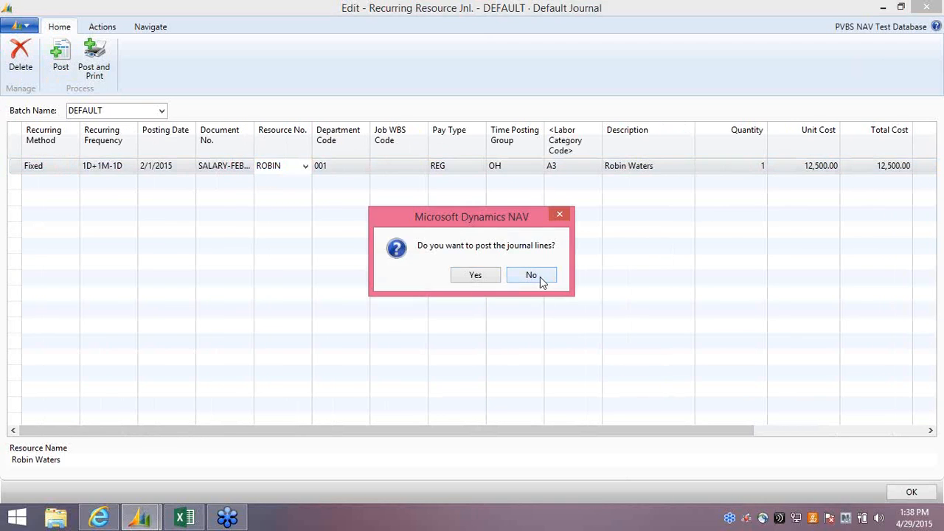
pyautogui.click(472, 280)
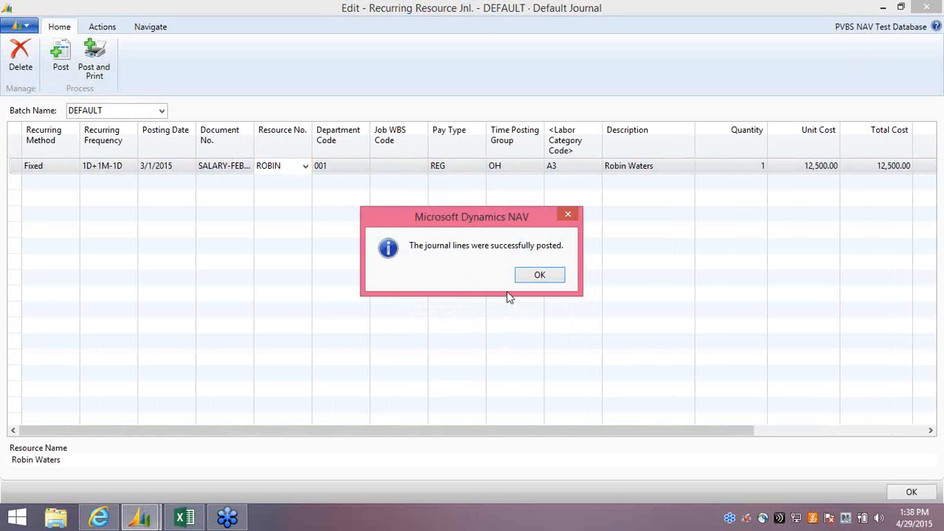
pyautogui.click(542, 276)
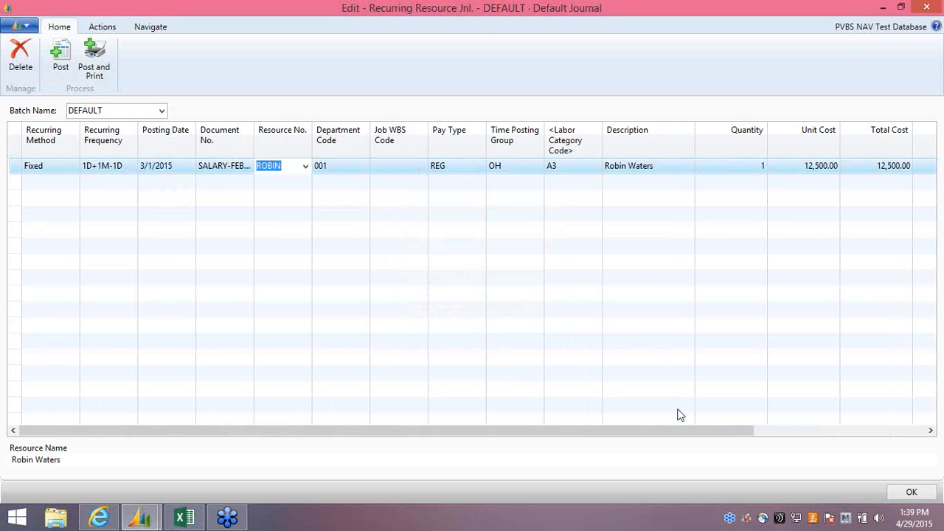
pyautogui.click(913, 492)
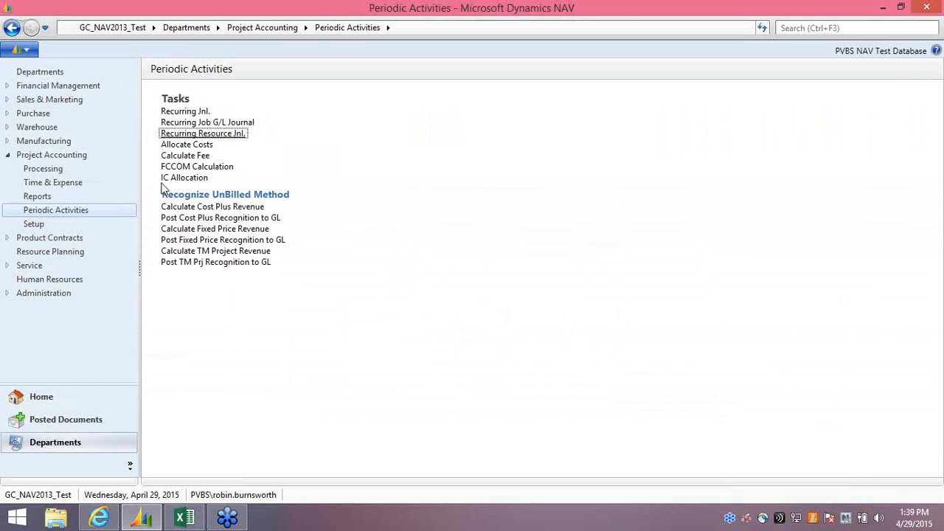
# Step: Open the Recurring Job G/L Journal and select the GSA FEE batch
pyautogui.click(195, 126)
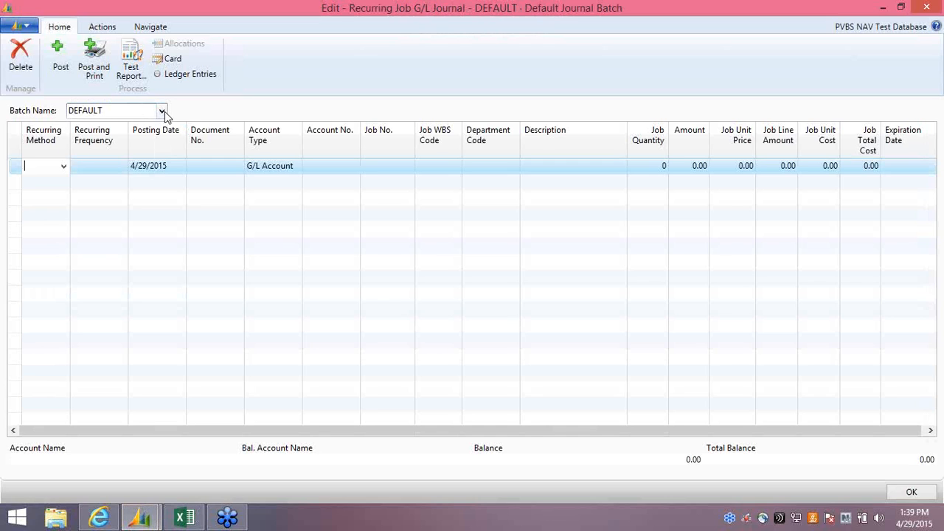
pyautogui.click(162, 110)
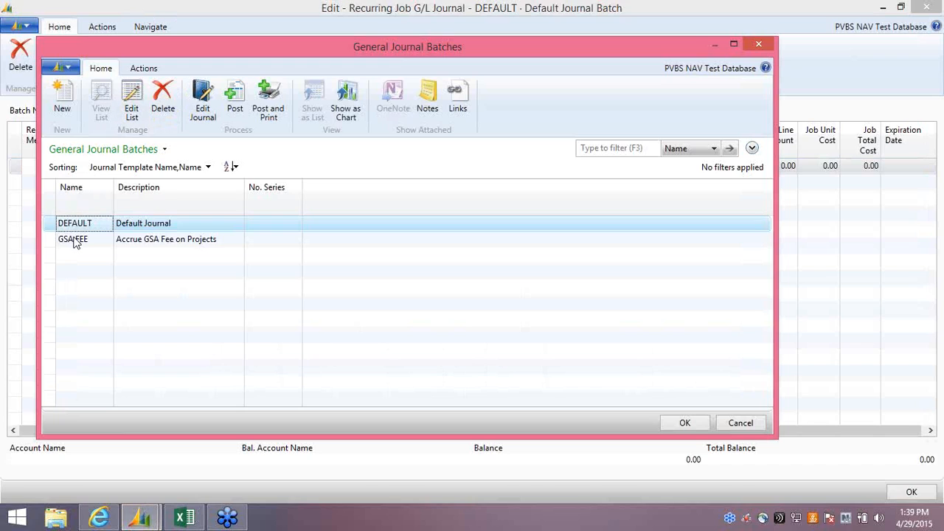
pyautogui.click(78, 241)
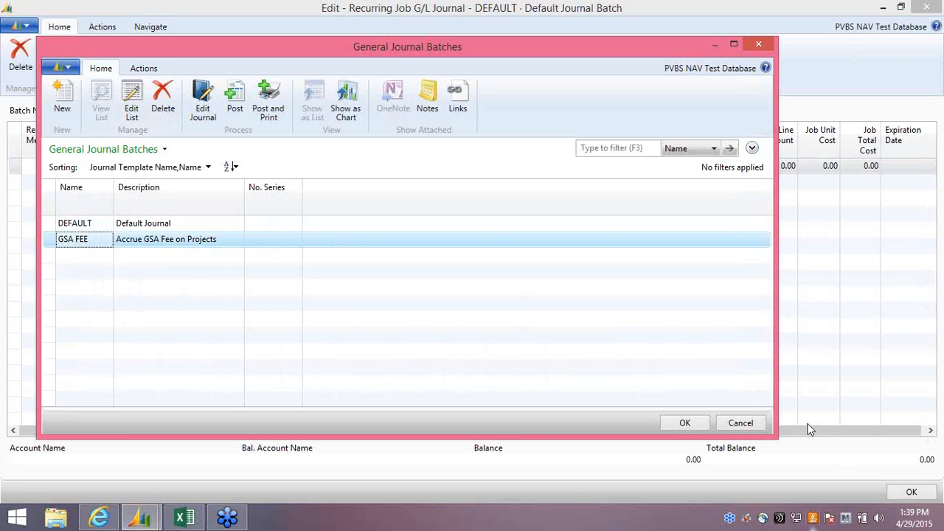
pyautogui.click(685, 425)
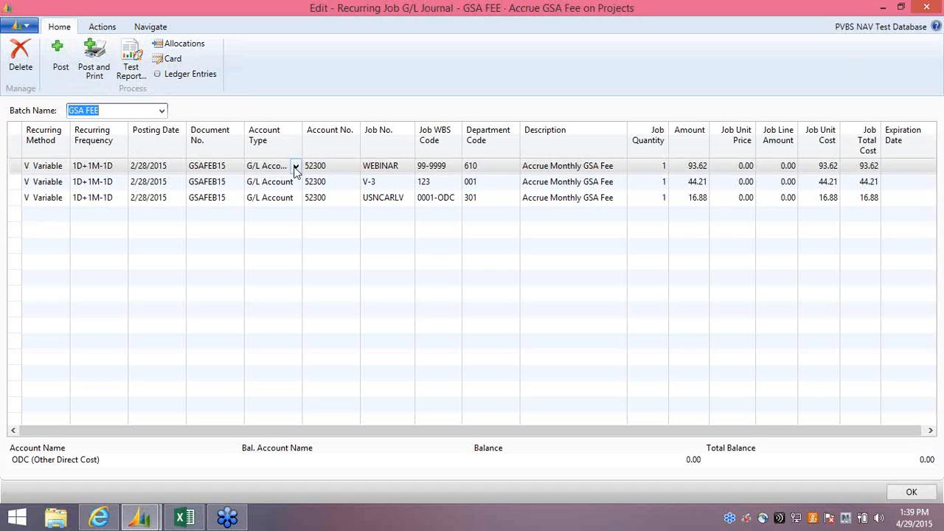
# Step: Review the WEBINAR line's recurring method options and allocations, and close the recurring job G/L journal
pyautogui.click(59, 166)
pyautogui.click(63, 167)
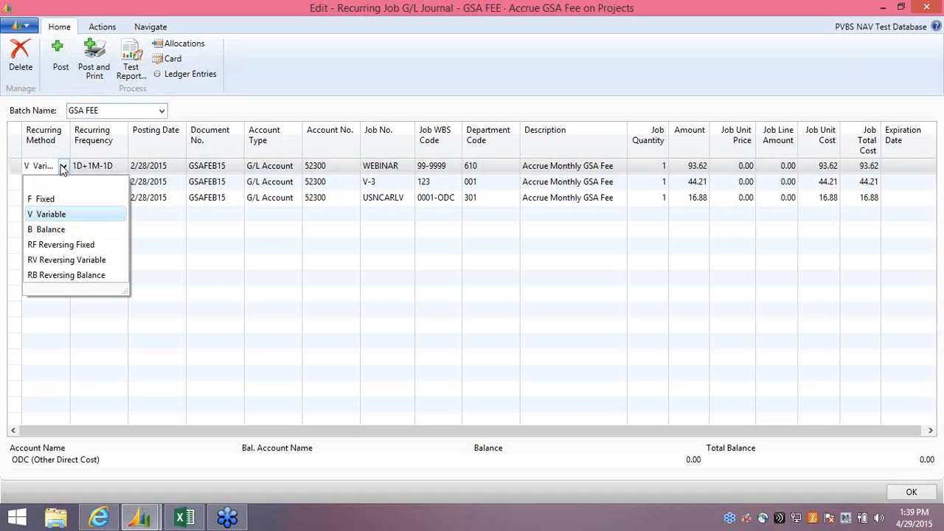
pyautogui.click(100, 164)
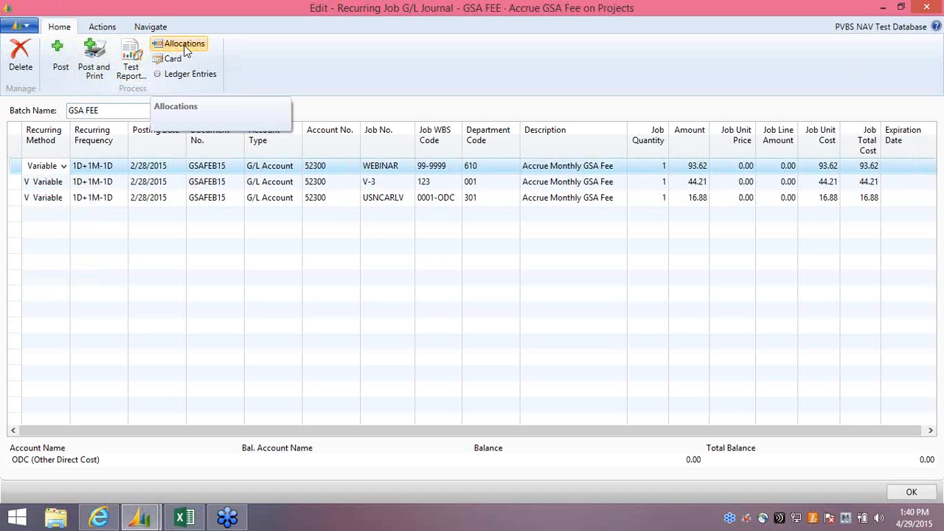
pyautogui.click(16, 168)
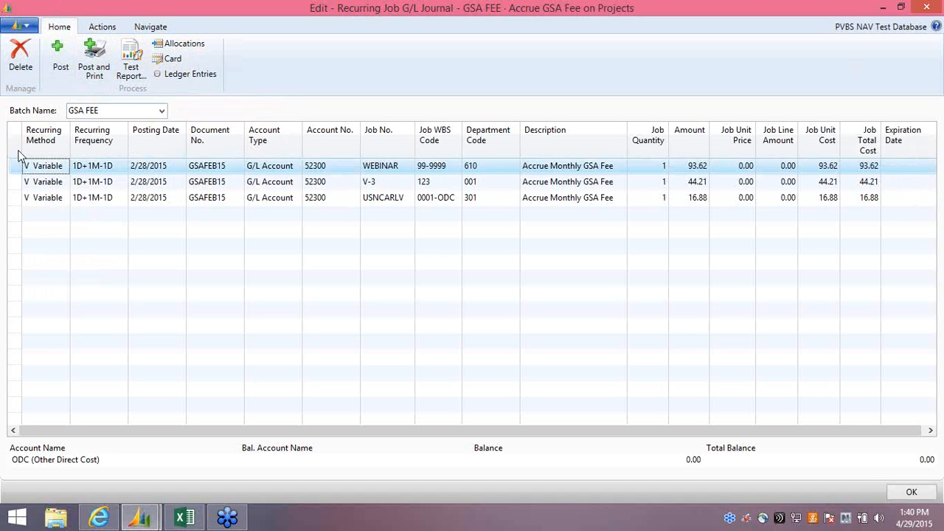
pyautogui.click(196, 49)
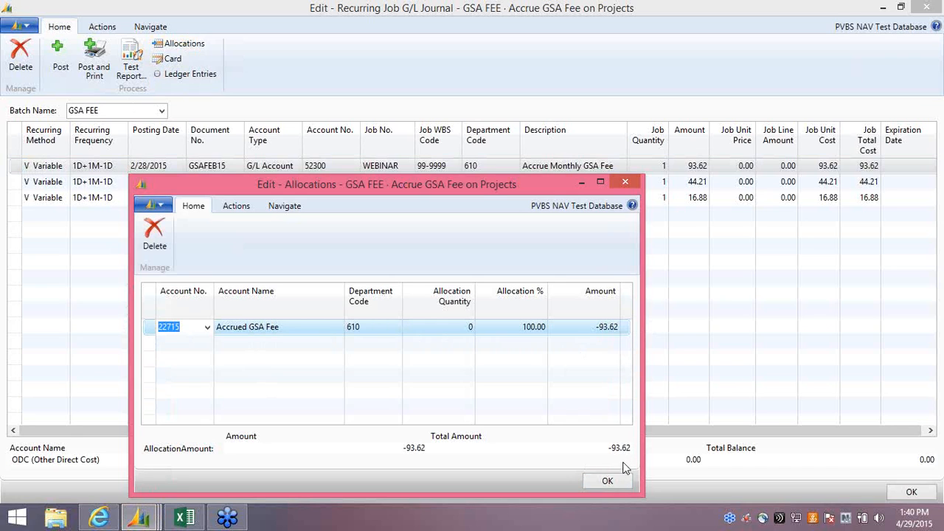
pyautogui.click(603, 480)
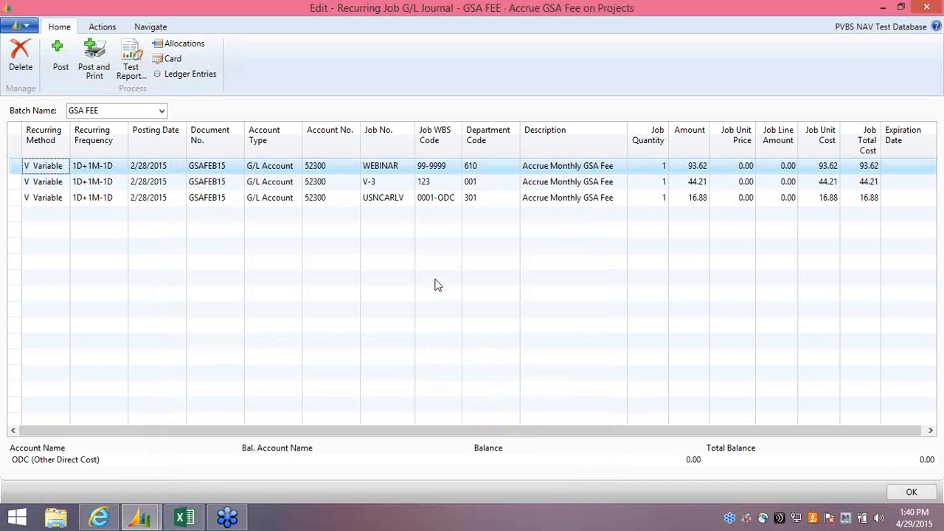
pyautogui.click(913, 498)
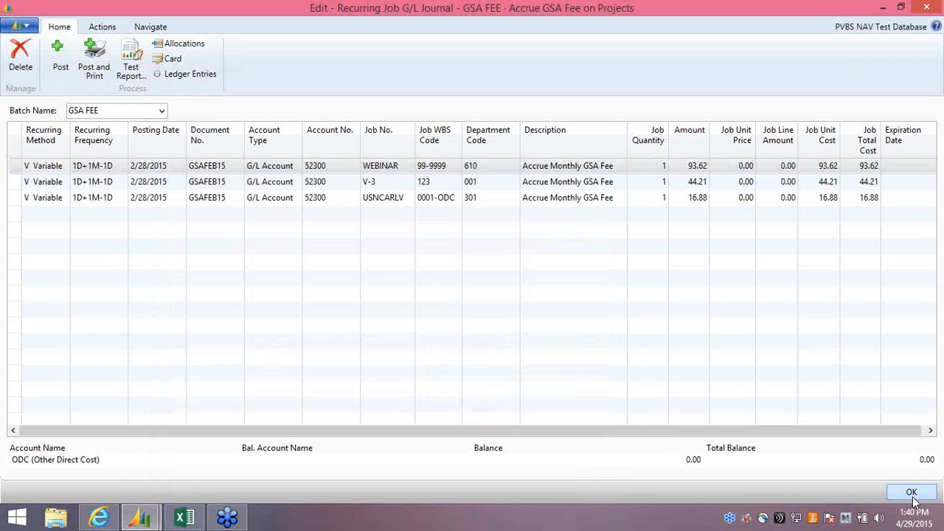
# Step: Close the recurring job G/L journal and open the General Journal from the Financial Management general ledger
pyautogui.click(911, 492)
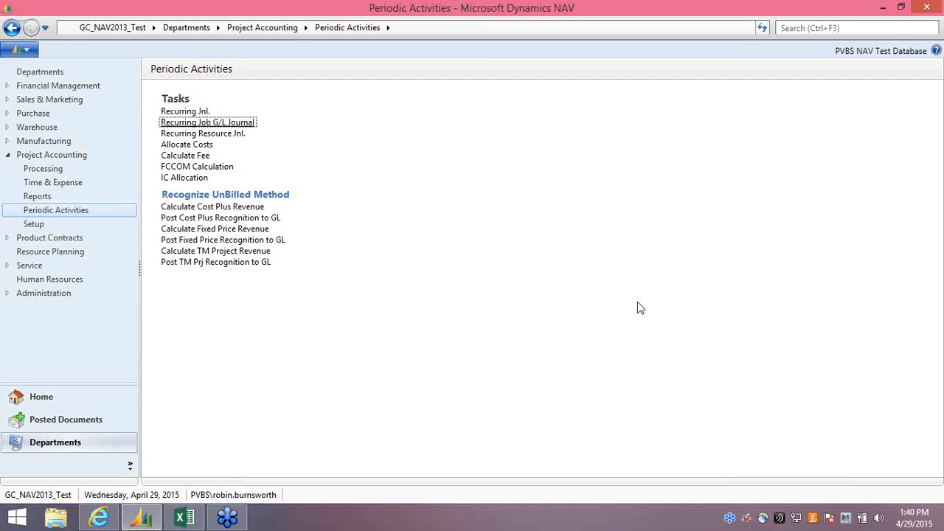
pyautogui.click(54, 86)
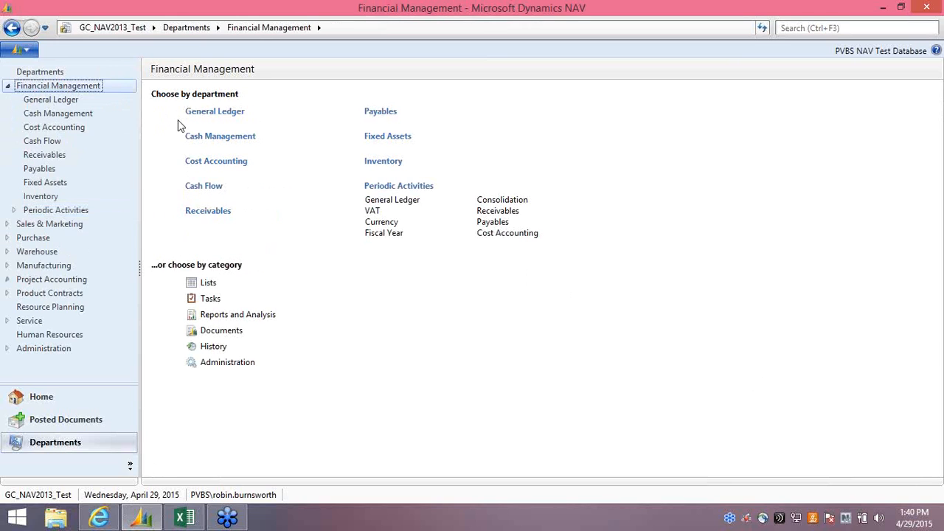
pyautogui.click(200, 115)
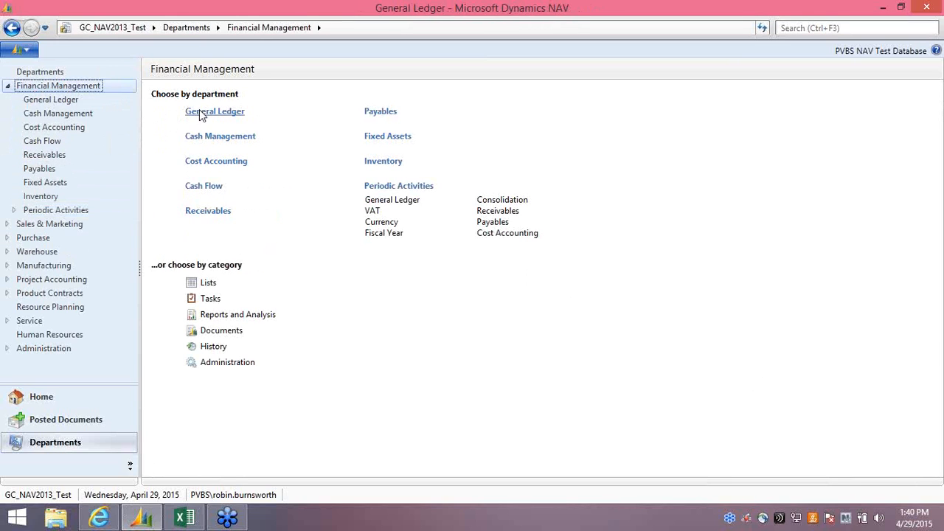
pyautogui.click(205, 200)
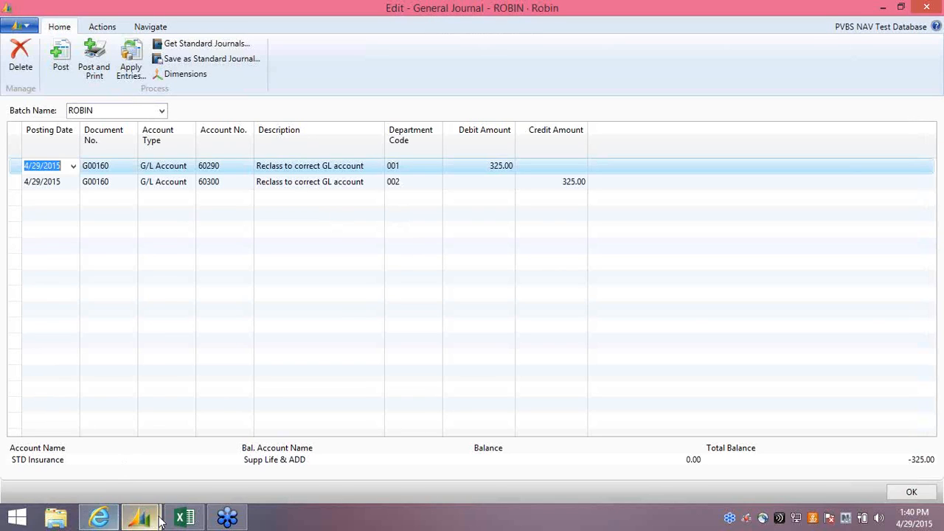
# Step: Switch to the Excel workbook and compare the 401K Employer Match lines' column layout and amounts with the General Journal
pyautogui.click(183, 518)
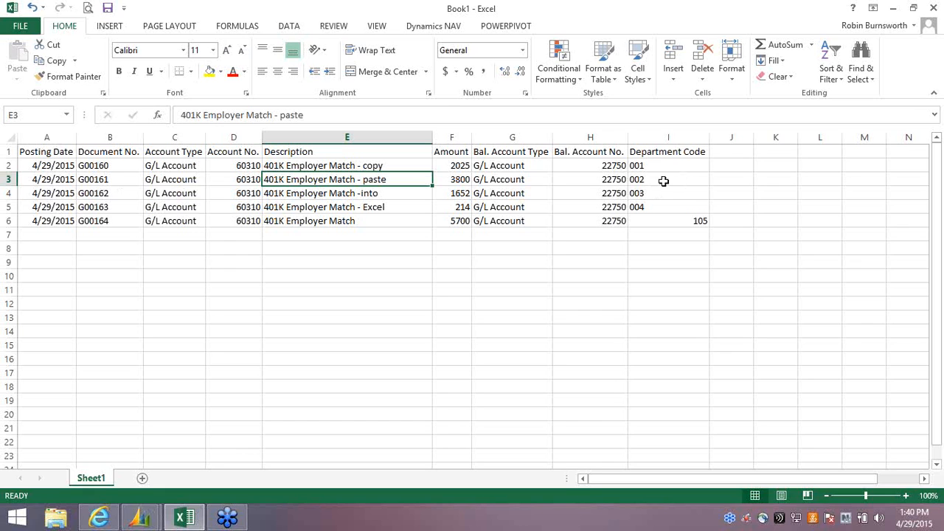
pyautogui.moveTo(462, 165); pyautogui.dragTo(469, 221)
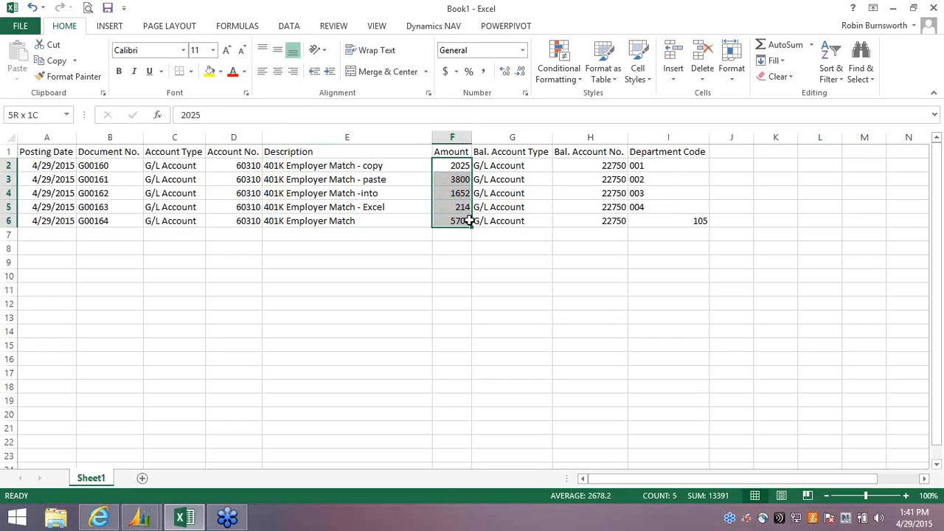
pyautogui.moveTo(470, 221); pyautogui.dragTo(470, 223)
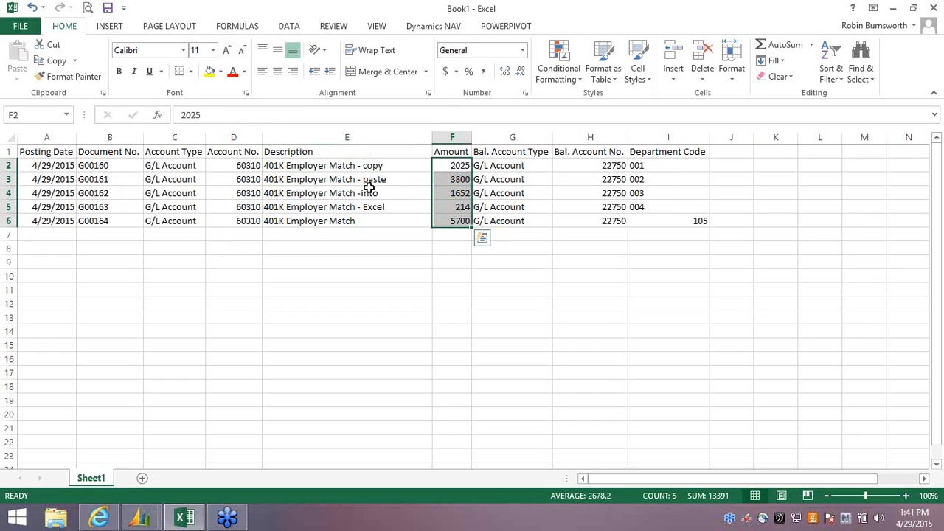
pyautogui.click(275, 179)
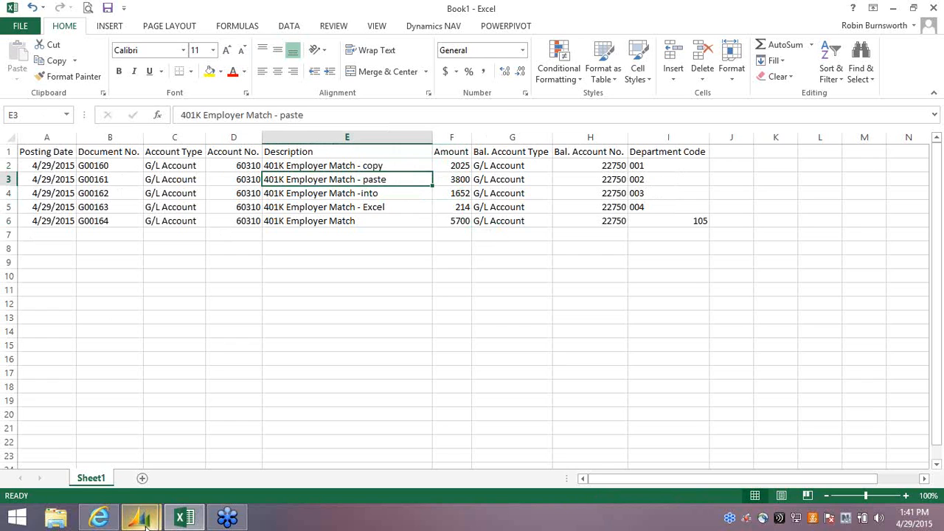
pyautogui.moveTo(140, 518)
pyautogui.click(217, 402)
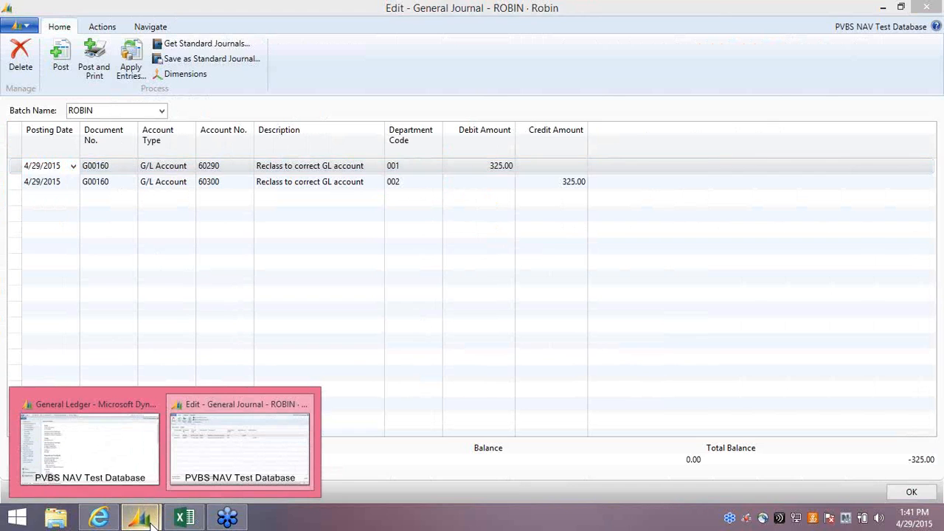
pyautogui.click(181, 519)
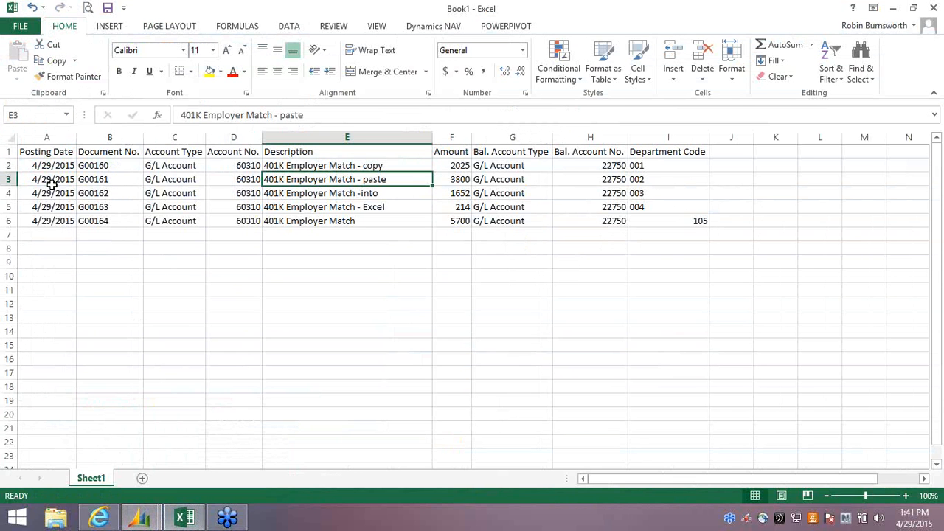
pyautogui.click(630, 183)
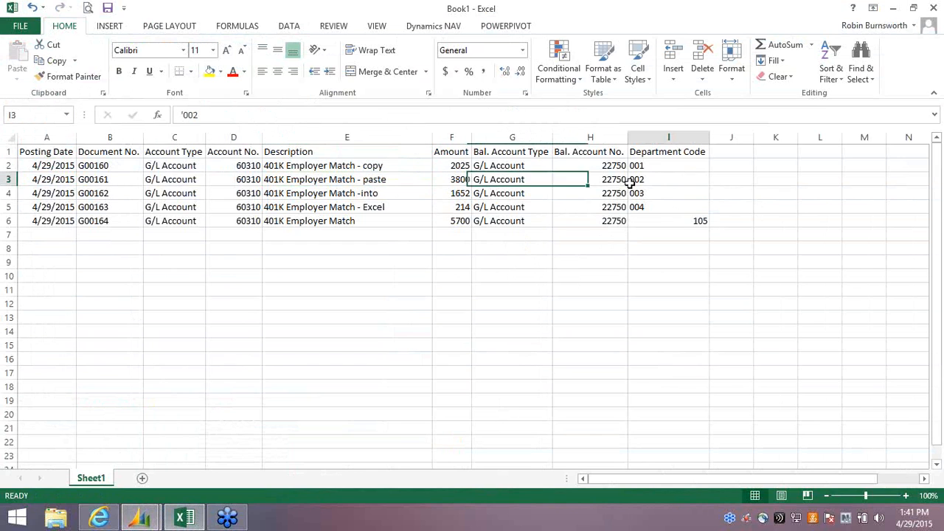
# Step: Switch back to Dynamics NAV and remove the Debit Amount and Credit Amount columns from the General Journal's displayed columns
pyautogui.moveTo(141, 518)
pyautogui.click(193, 478)
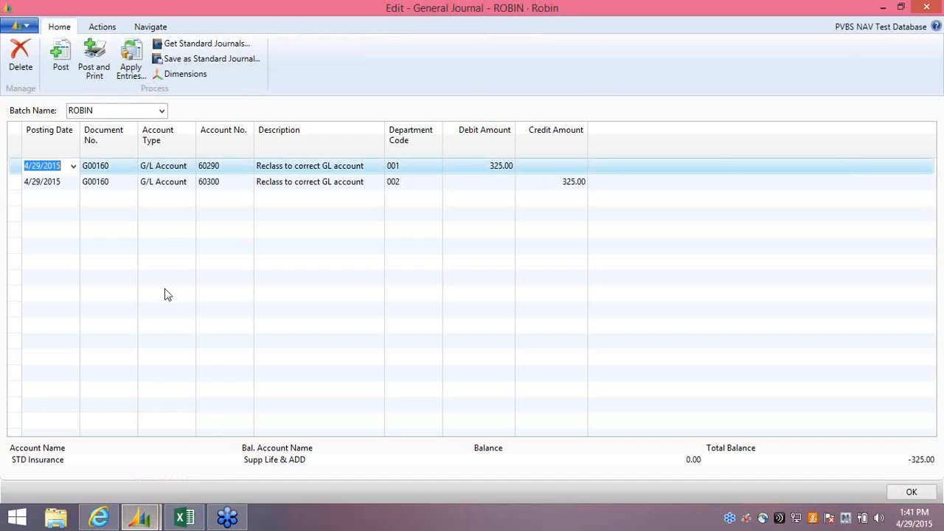
pyautogui.click(162, 111)
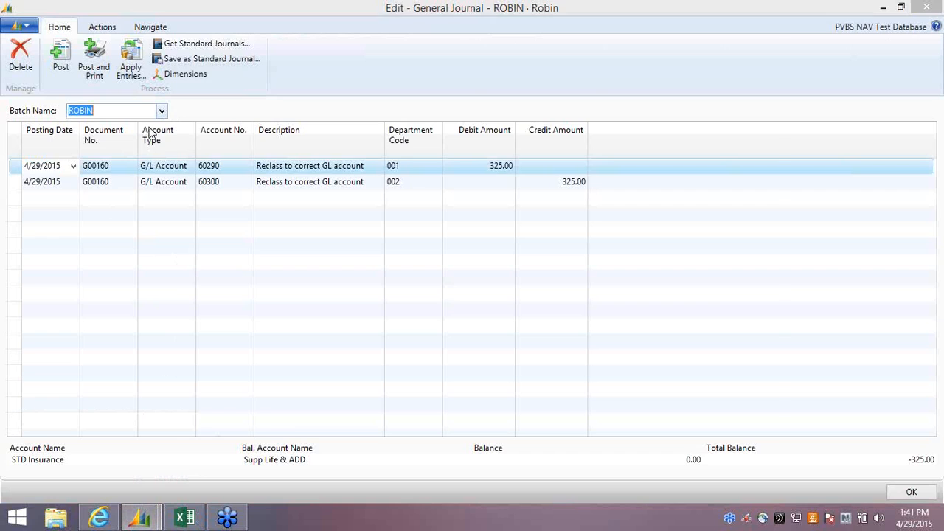
pyautogui.click(759, 45)
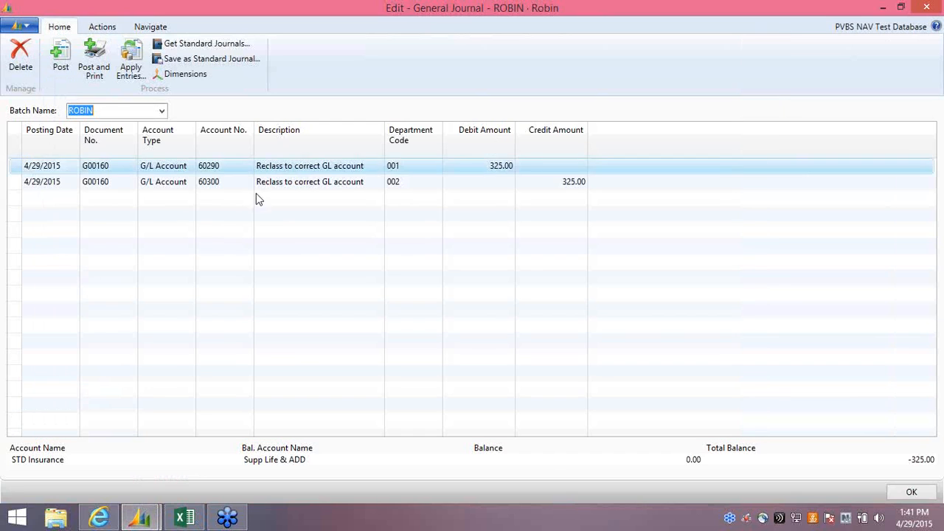
pyautogui.rightClick(177, 141)
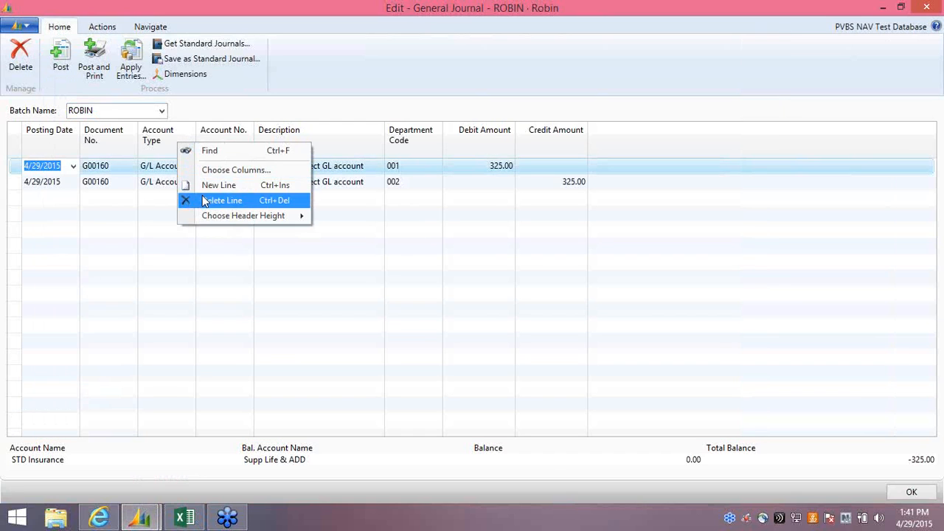
pyautogui.click(214, 169)
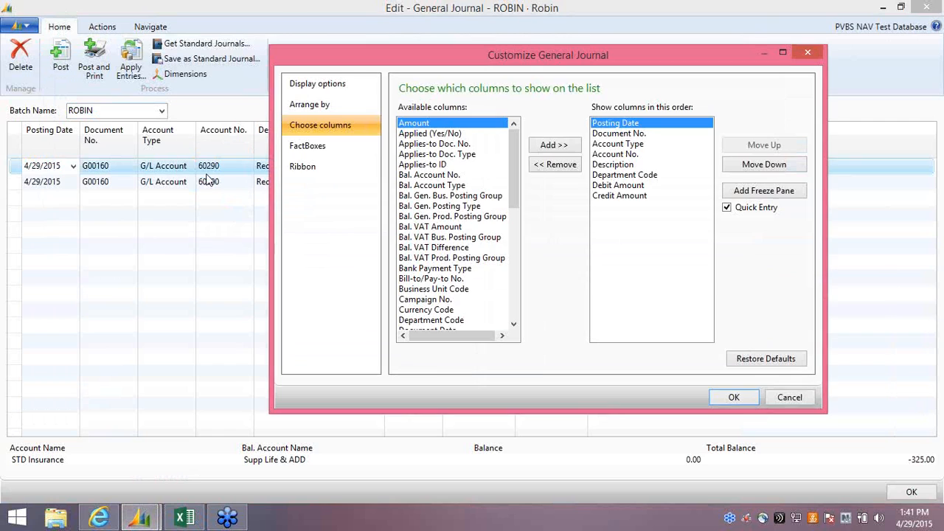
pyautogui.click(619, 185)
pyautogui.click(558, 175)
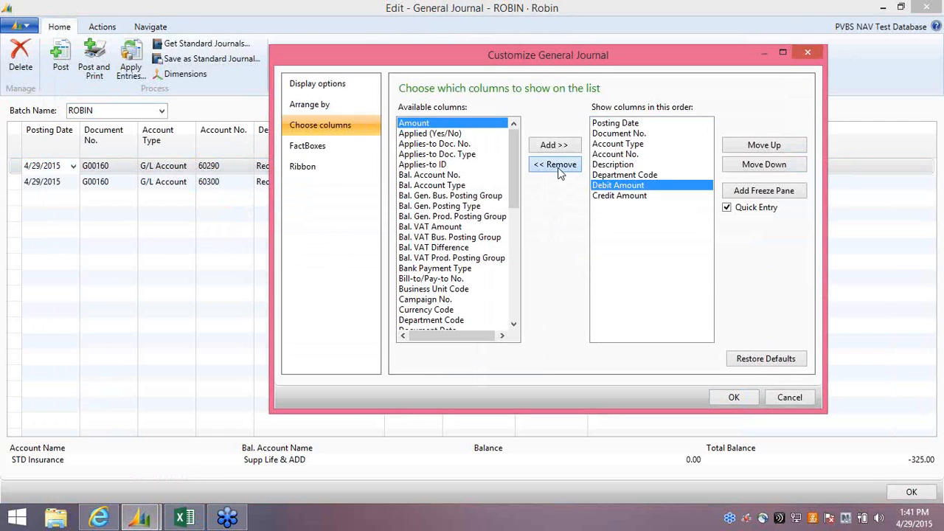
pyautogui.click(558, 174)
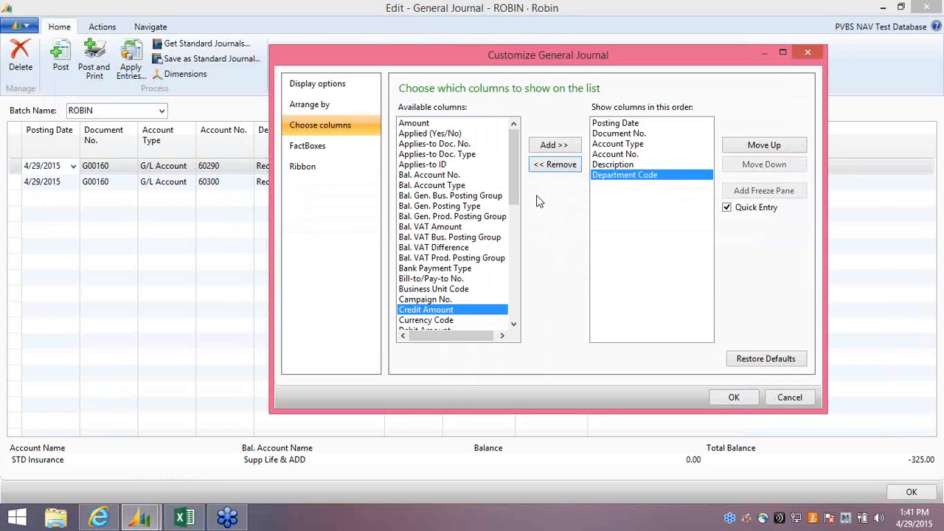
# Step: Add the Bal. Account No. and Bal. Account Type columns to the General Journal and apply the column layout
pyautogui.click(459, 175)
pyautogui.click(548, 145)
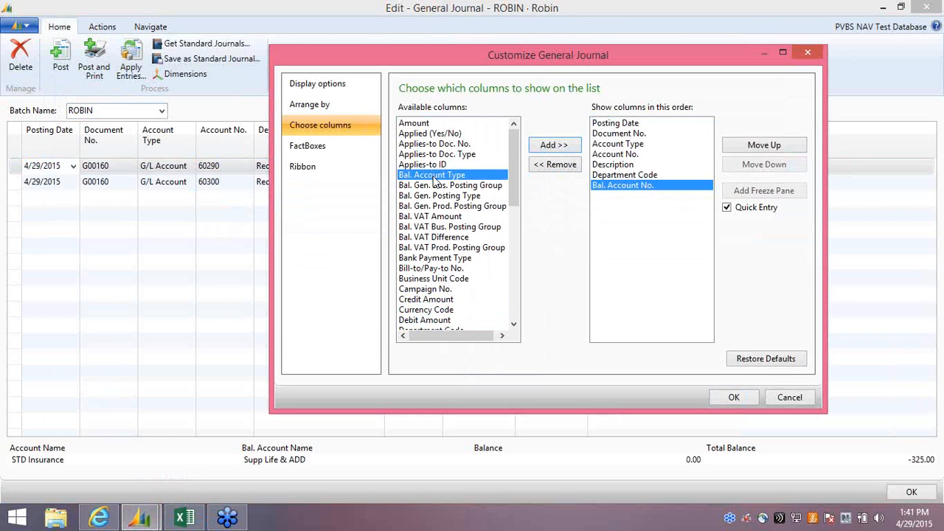
pyautogui.click(552, 147)
pyautogui.click(712, 398)
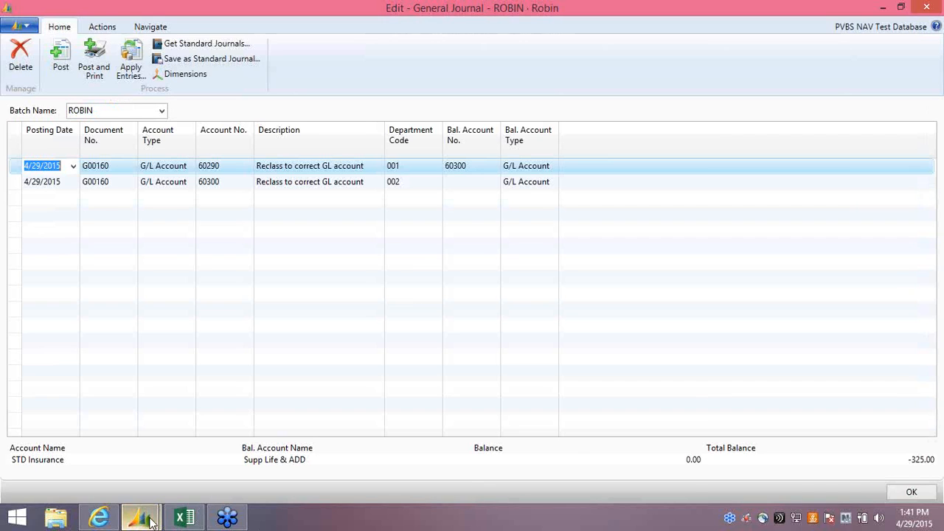
# Step: Check the column order in the Excel sheet, and move the General Journal's Department Code column after Bal. Account Type
pyautogui.click(183, 518)
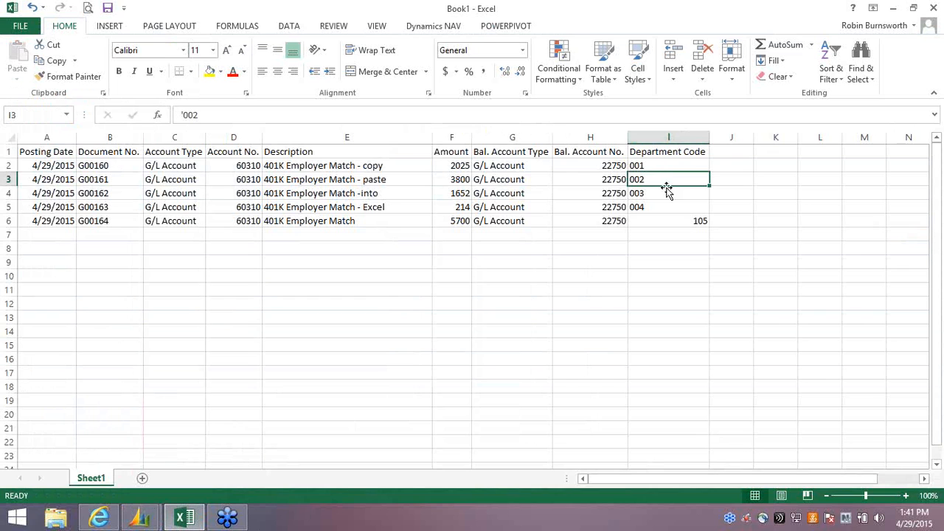
pyautogui.click(685, 154)
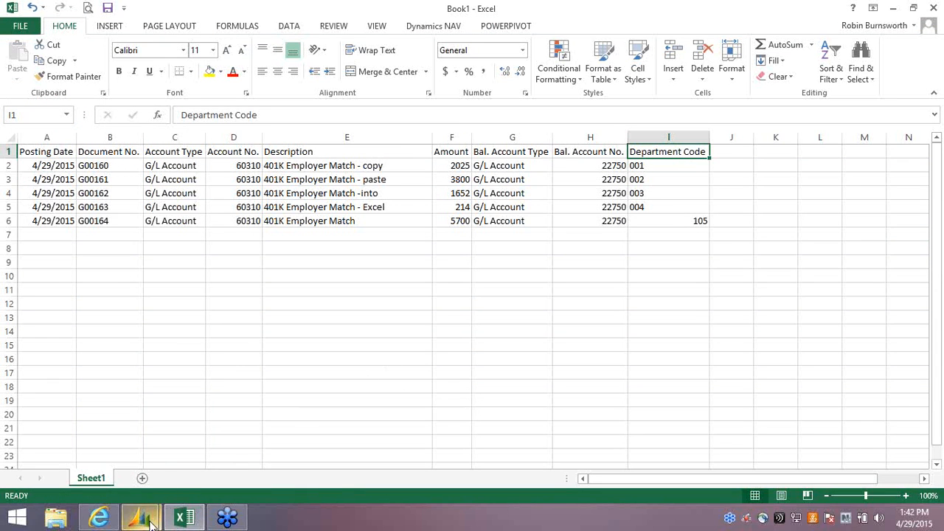
pyautogui.moveTo(149, 521)
pyautogui.click(219, 472)
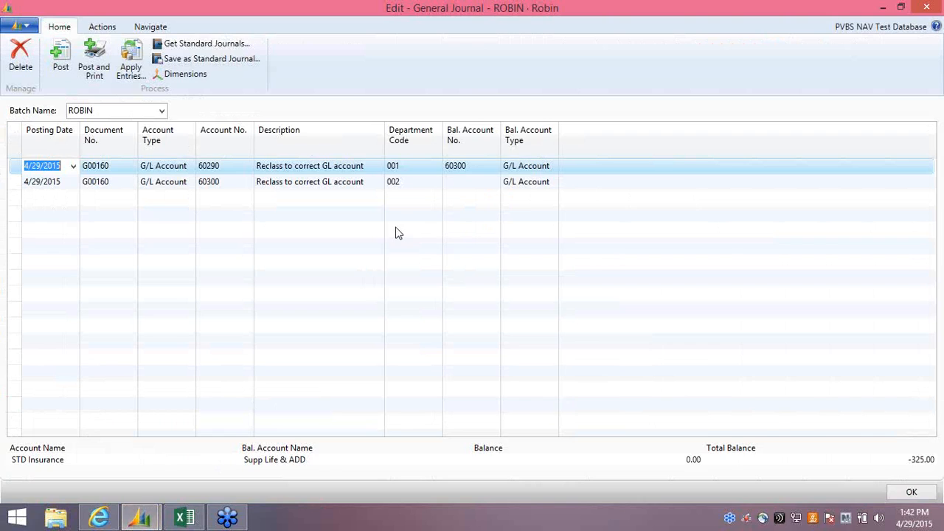
pyautogui.rightClick(398, 144)
pyautogui.click(415, 182)
pyautogui.click(635, 176)
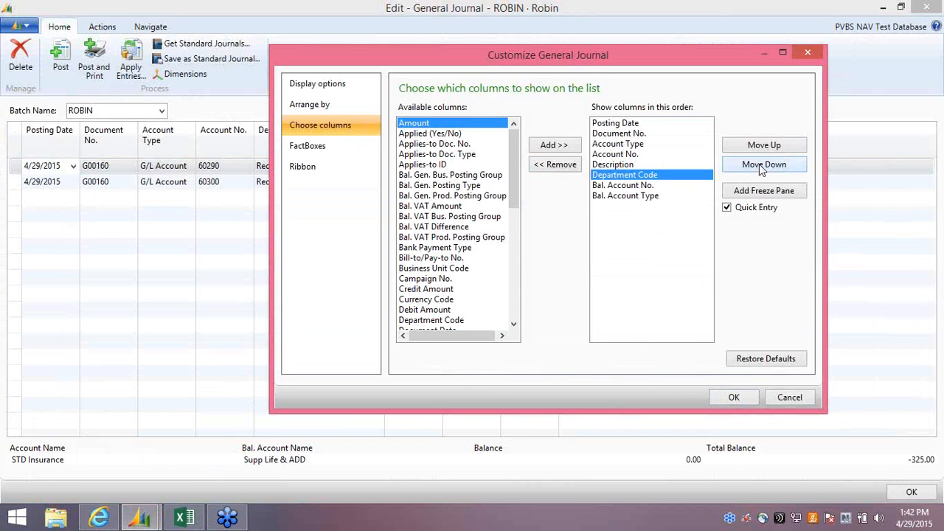
pyautogui.click(758, 164)
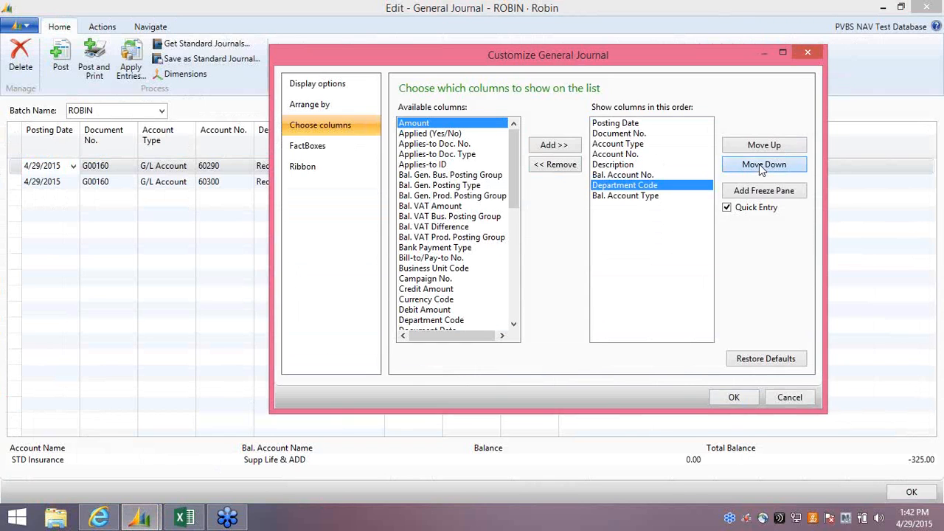
pyautogui.click(759, 163)
pyautogui.click(712, 398)
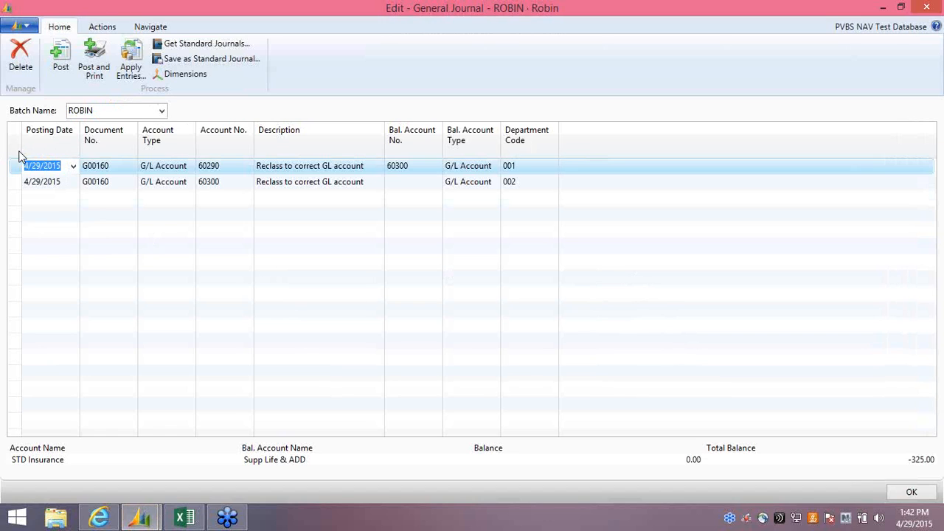
# Step: Delete both reclass lines from the General Journal batch
pyautogui.hotkey('ctrl', 'a')
pyautogui.click(20, 59)
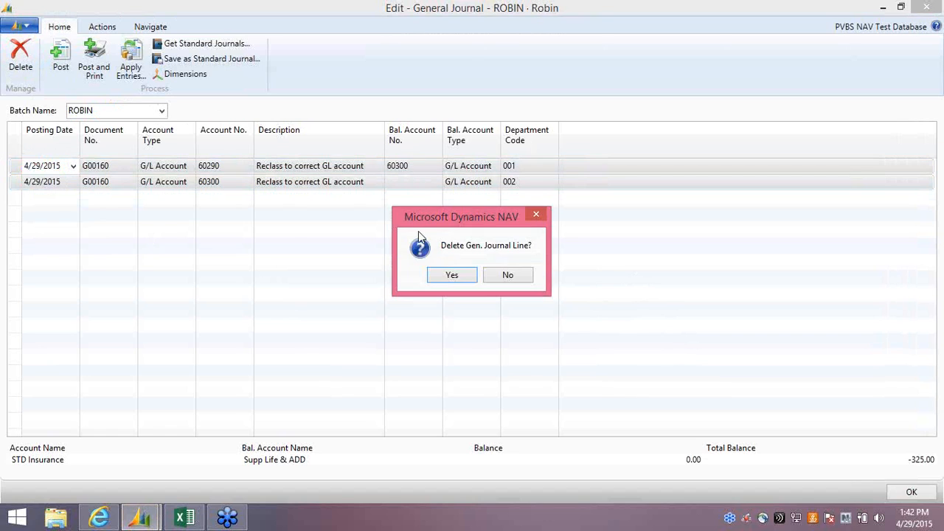
pyautogui.click(452, 277)
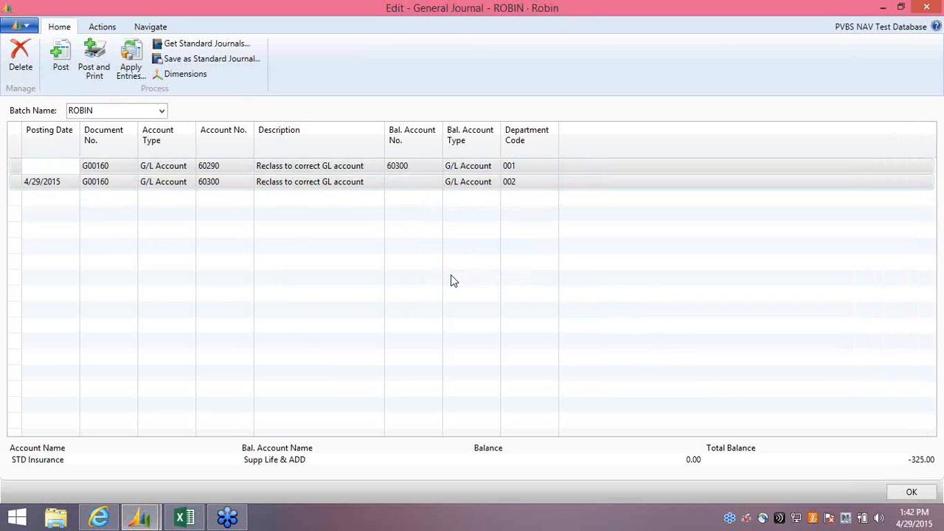
# Step: Copy the five 401K Employer Match rows, cells A2 to I6 without the header, in the Excel workbook
pyautogui.click(183, 519)
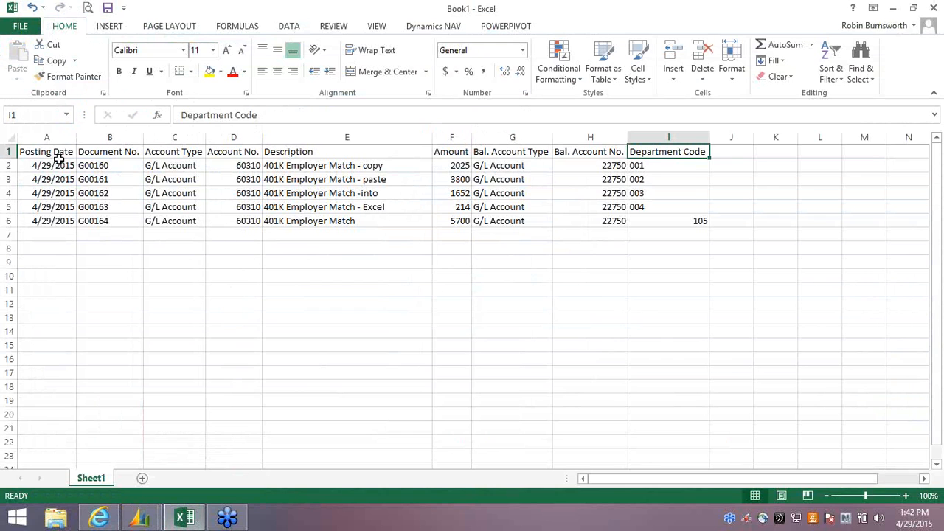
pyautogui.moveTo(51, 165); pyautogui.dragTo(654, 219)
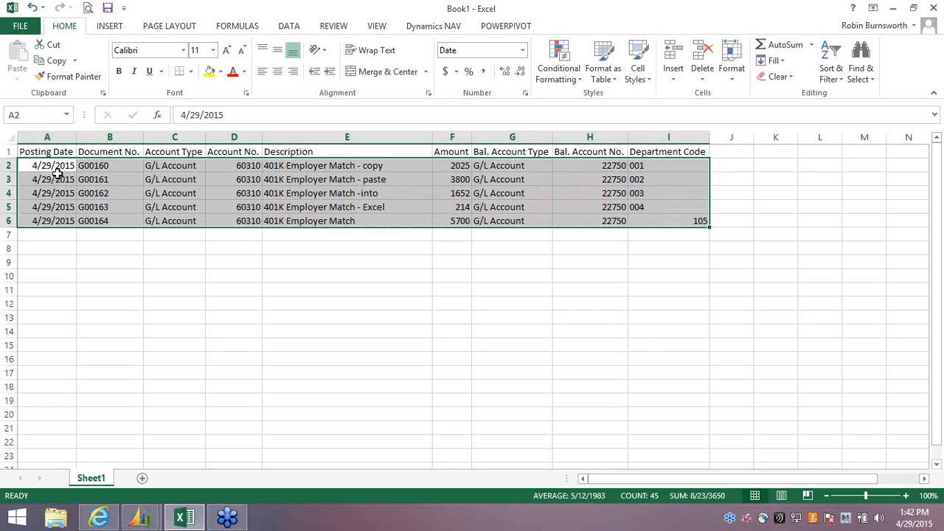
pyautogui.rightClick(37, 186)
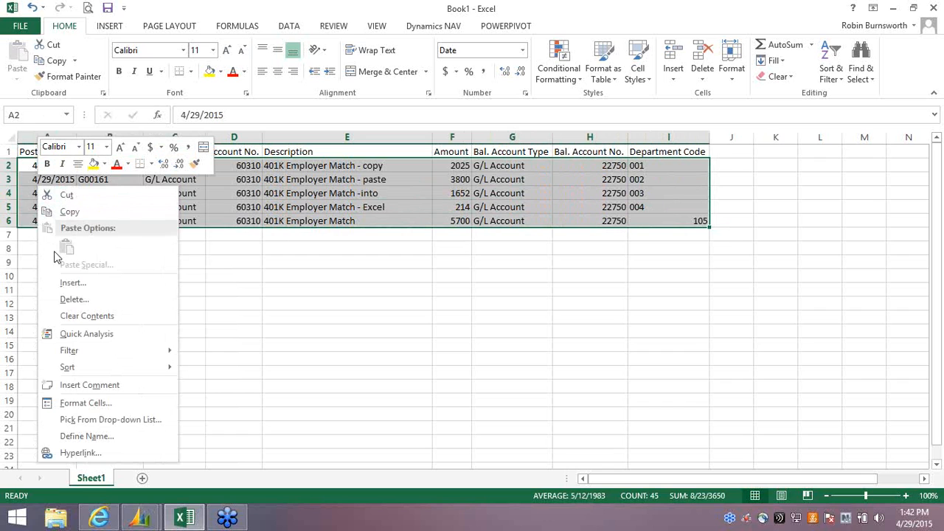
pyautogui.click(70, 213)
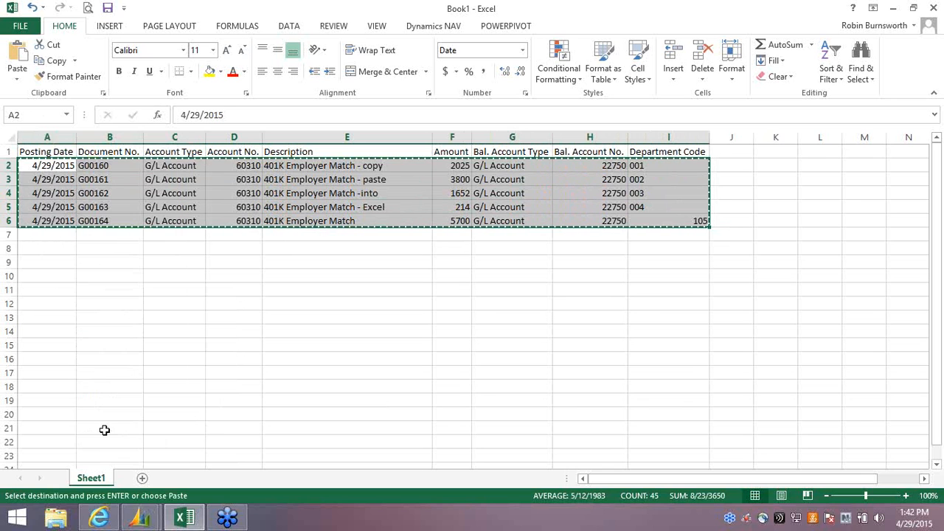
# Step: Switch to the General Journal and try to paste the copied Excel rows into batch ROBIN, accepting the omission of extra columns
pyautogui.moveTo(140, 519)
pyautogui.click(205, 455)
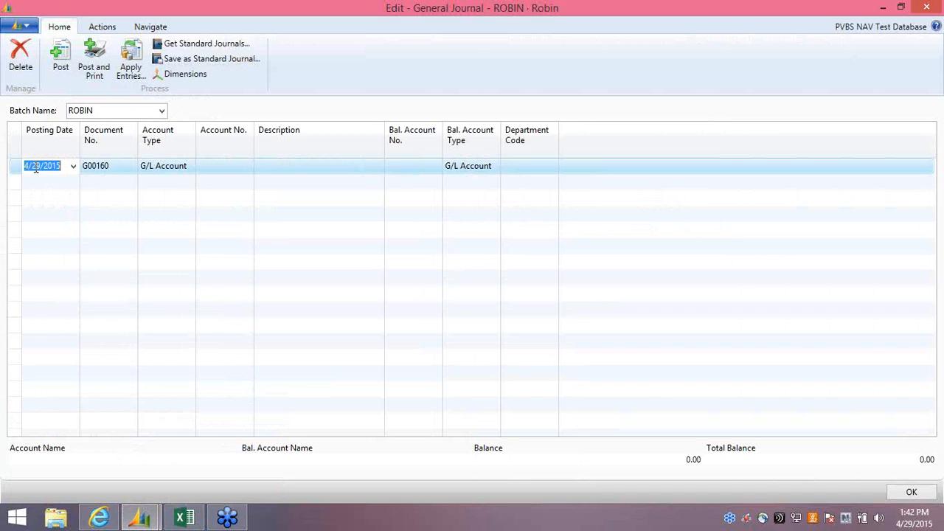
pyautogui.rightClick(35, 167)
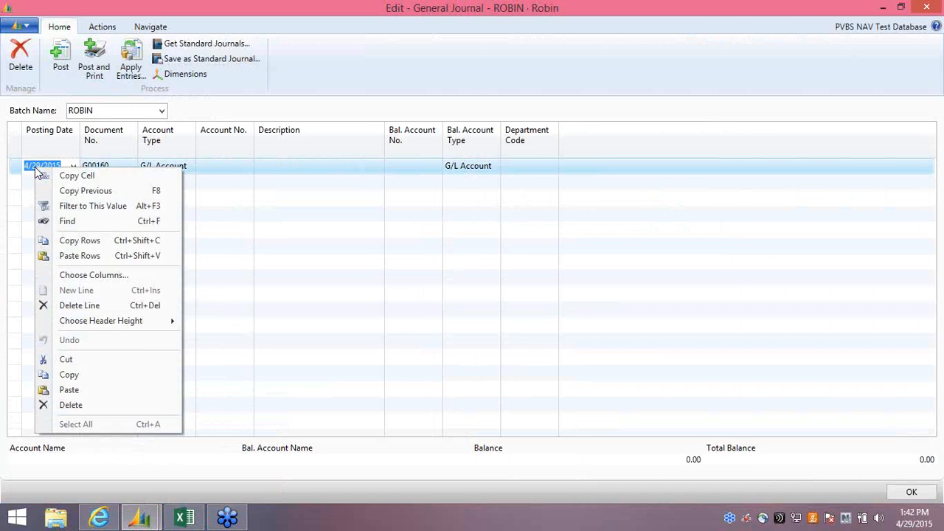
pyautogui.click(57, 256)
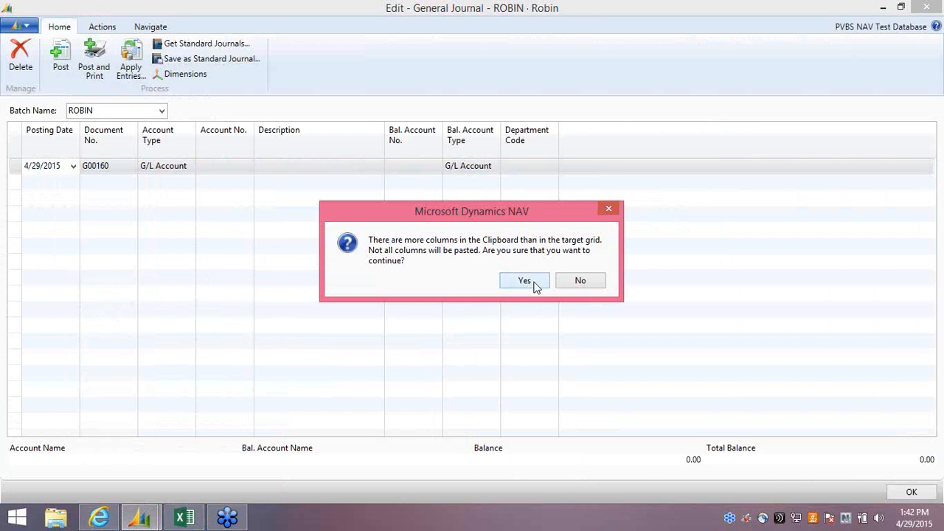
pyautogui.click(524, 281)
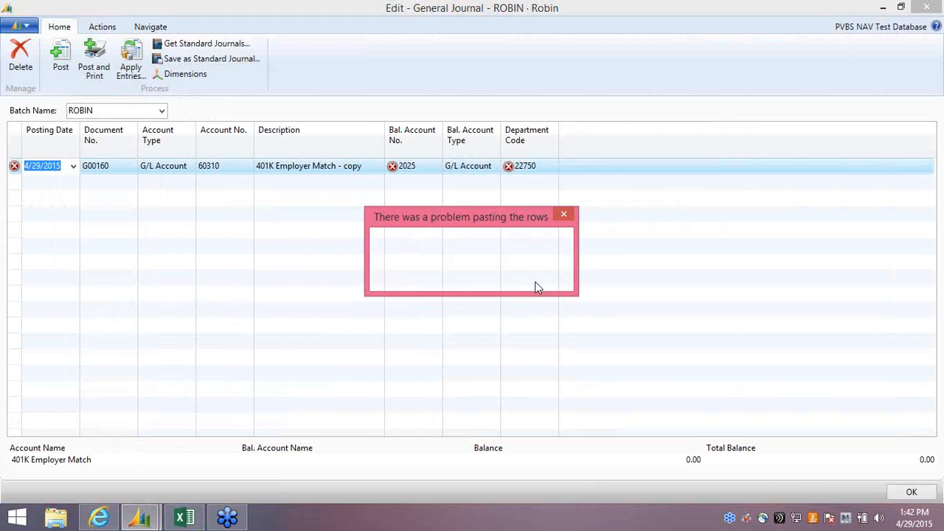
pyautogui.click(532, 278)
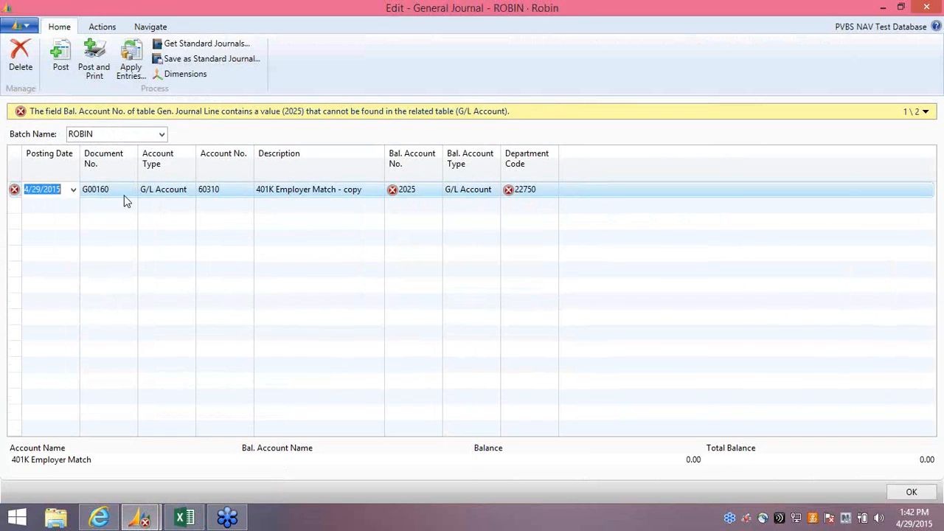
# Step: Discard the invalid pasted values and delete the leftover 401K Employer Match line from the General Journal
pyautogui.click(55, 74)
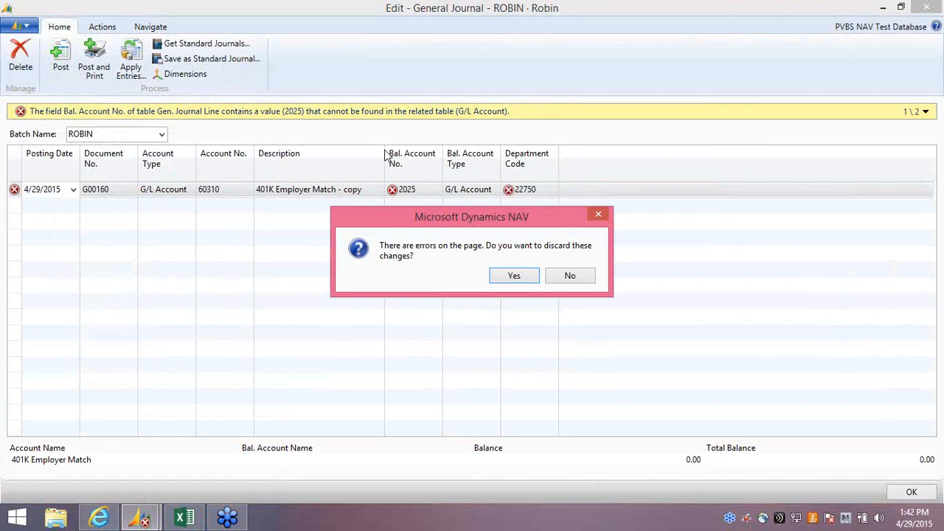
pyautogui.click(514, 275)
pyautogui.click(21, 55)
pyautogui.click(446, 275)
pyautogui.click(49, 168)
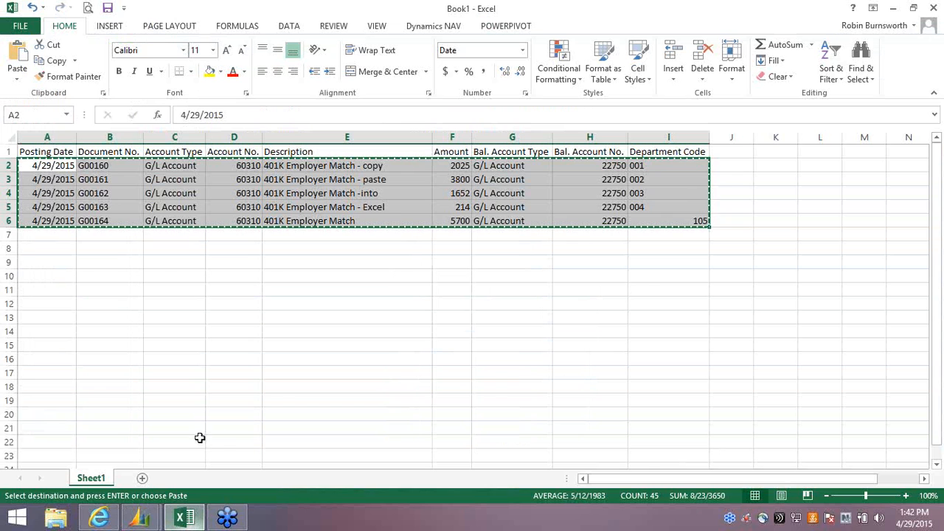
# Step: Copy cells A2 to I6 with the five 401K Employer Match rows again in the Excel workbook
pyautogui.click(184, 517)
pyautogui.press('Escape')
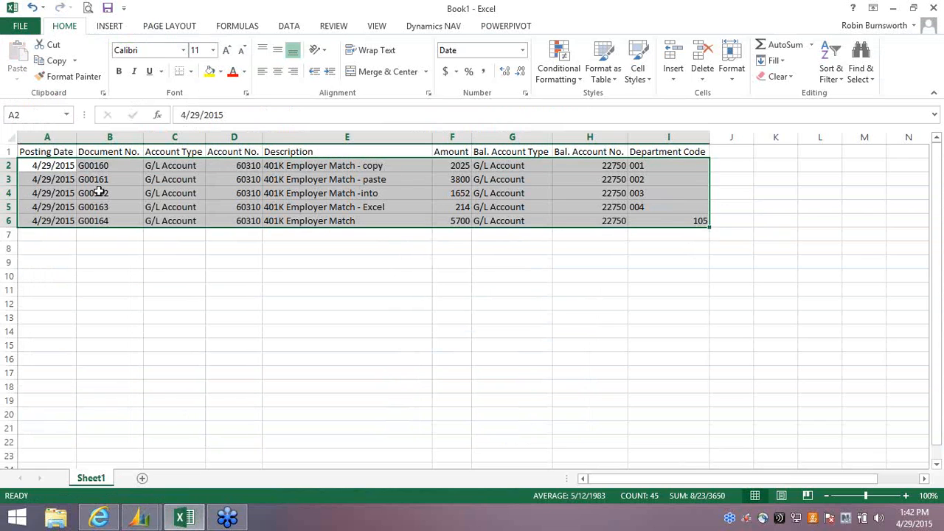
pyautogui.moveTo(34, 165); pyautogui.dragTo(664, 222)
pyautogui.rightClick(52, 186)
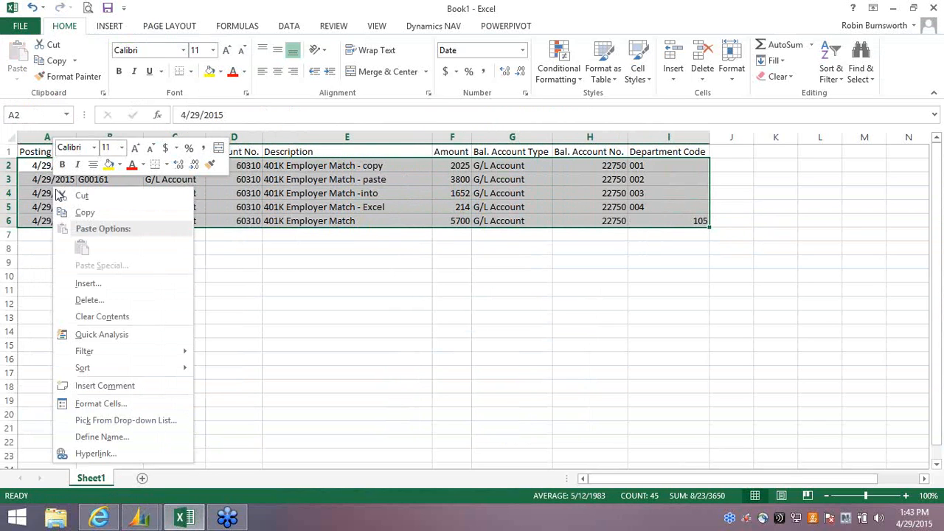
pyautogui.click(63, 213)
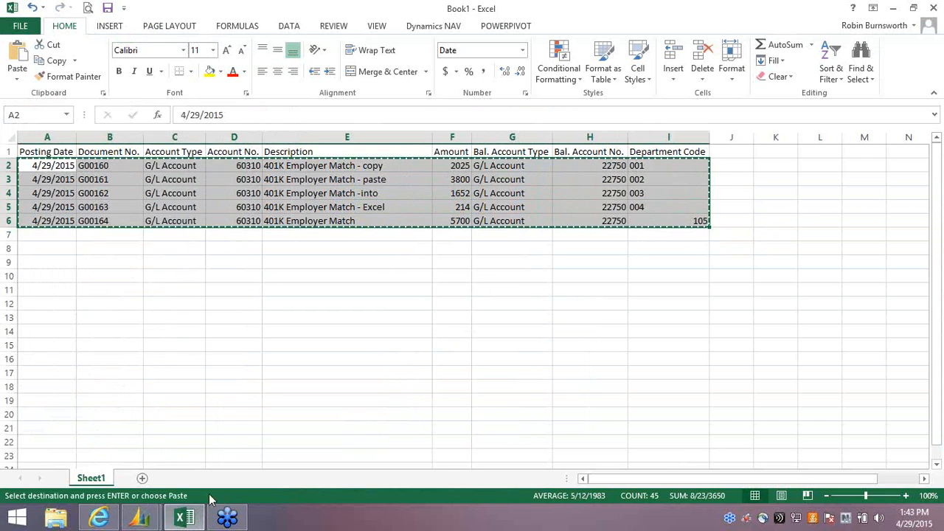
# Step: Try again to paste the copied rows into the General Journal despite the extra columns, and discard the invalid values
pyautogui.click(140, 518)
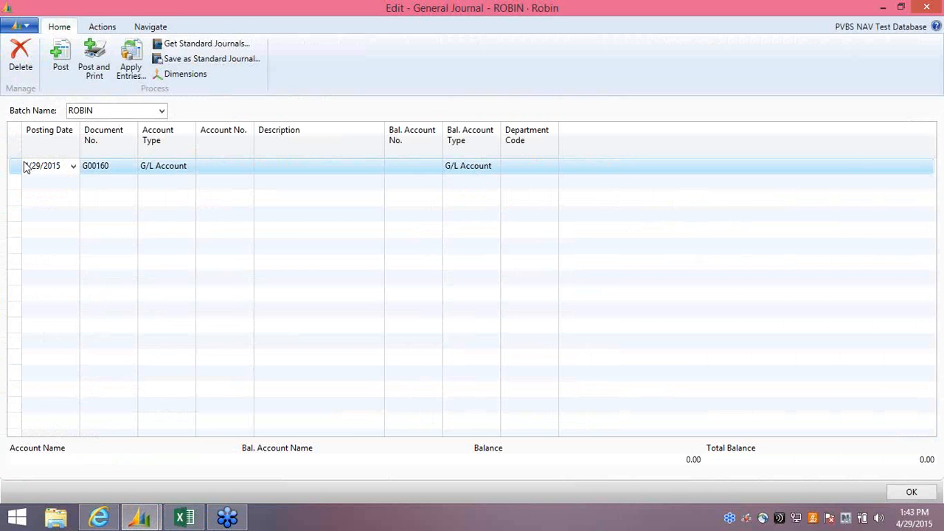
pyautogui.rightClick(23, 170)
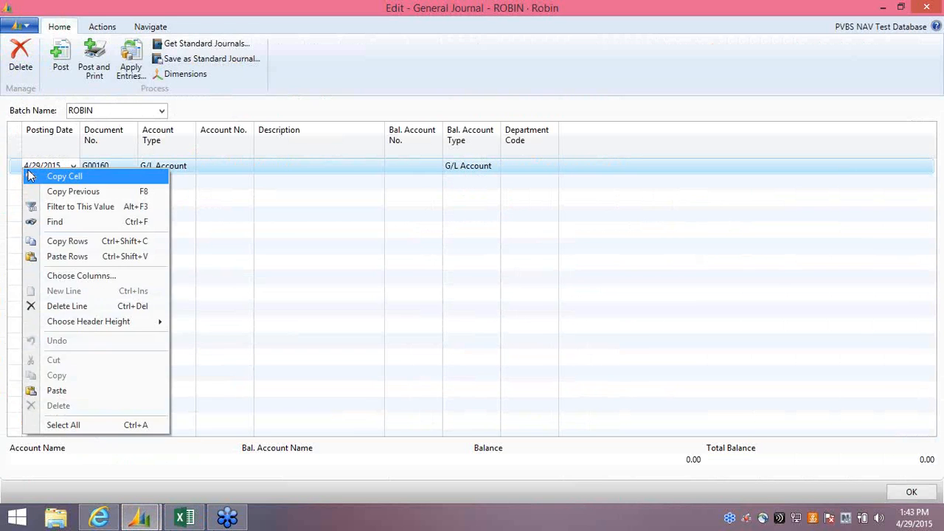
pyautogui.click(59, 255)
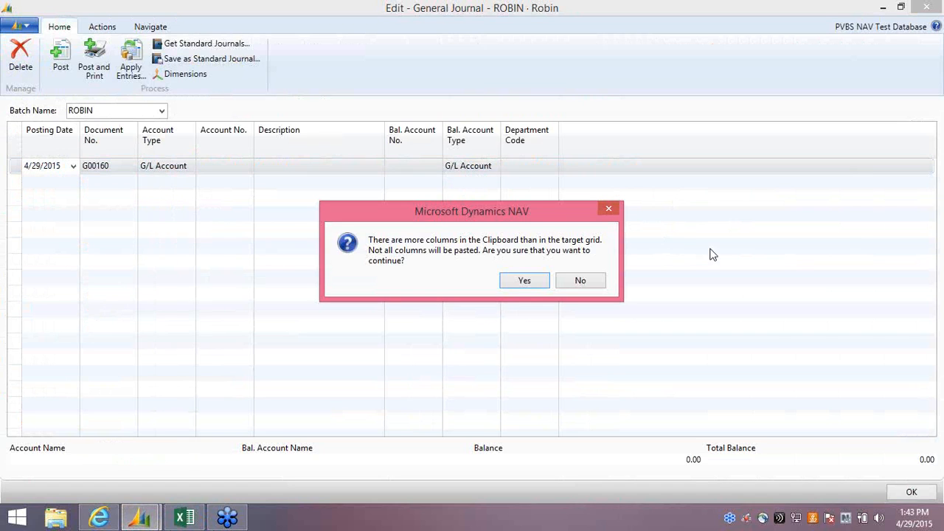
pyautogui.click(598, 281)
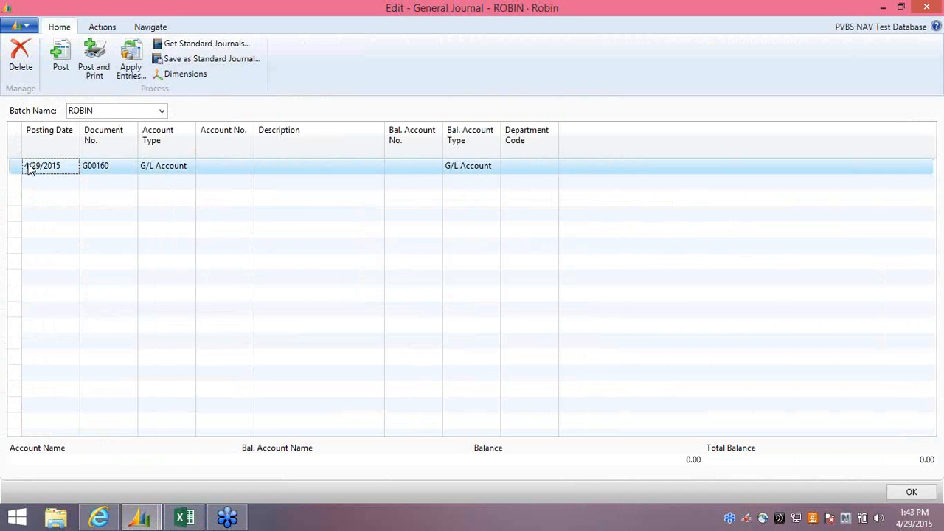
pyautogui.rightClick(24, 171)
pyautogui.click(33, 251)
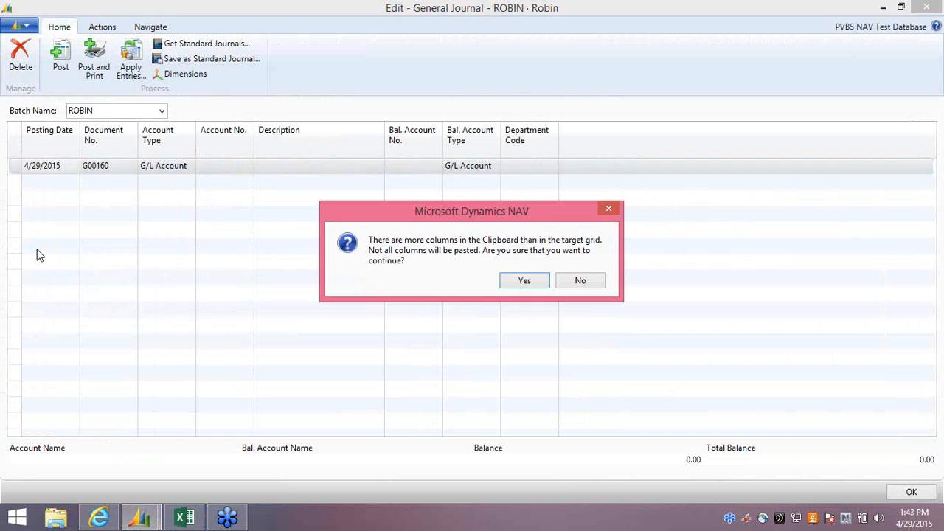
pyautogui.click(521, 281)
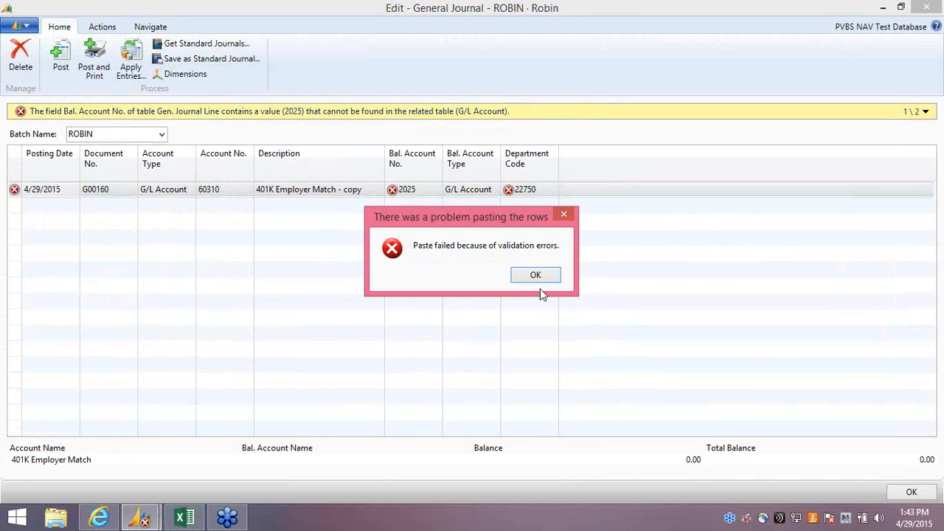
pyautogui.click(541, 281)
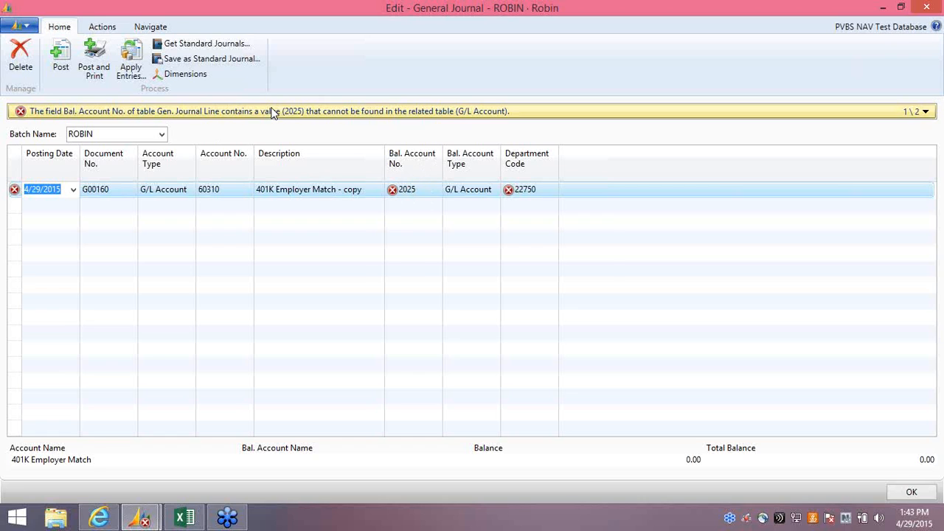
pyautogui.press('Escape')
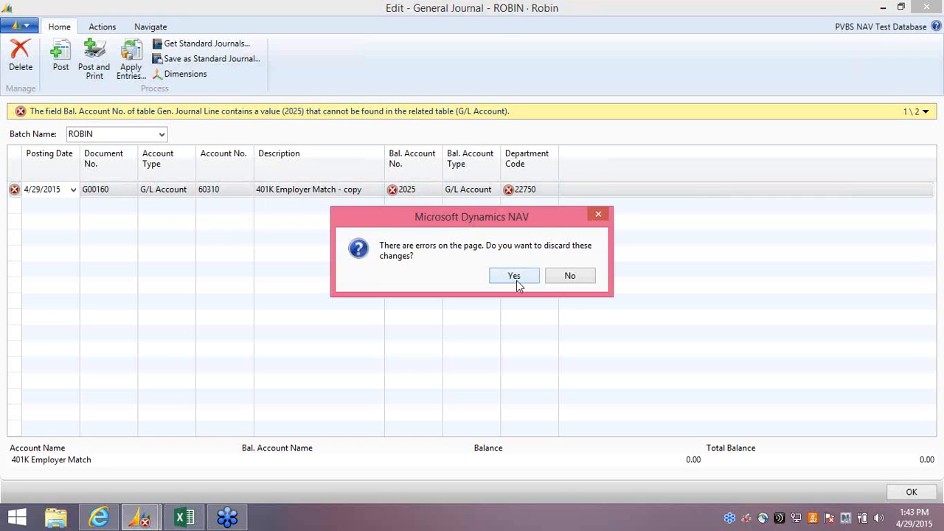
pyautogui.click(514, 275)
# Step: Add the Amount column to the General Journal directly after Description and apply the column layout
pyautogui.rightClick(349, 147)
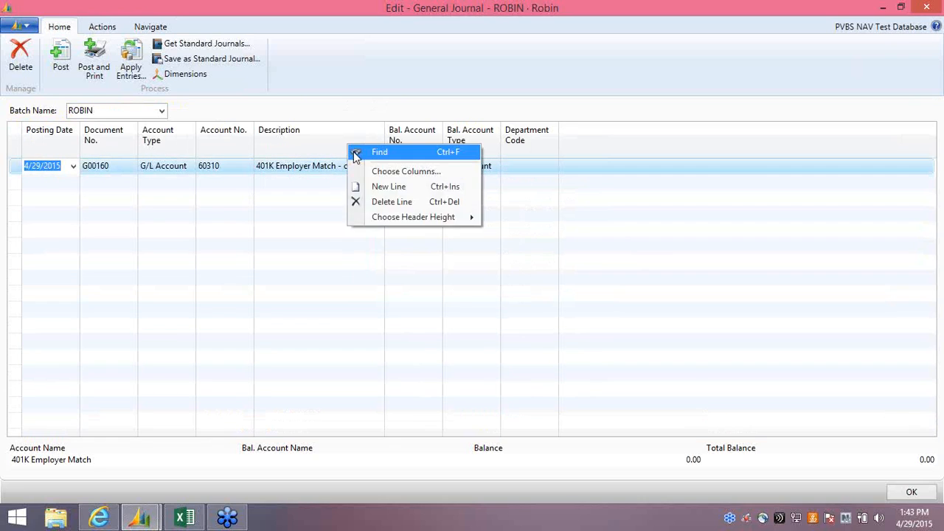
pyautogui.click(354, 172)
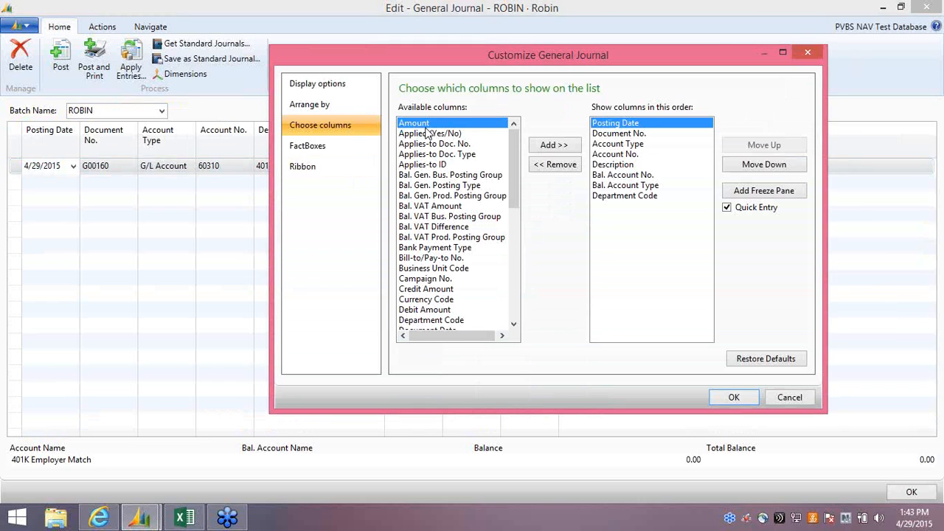
pyautogui.click(531, 147)
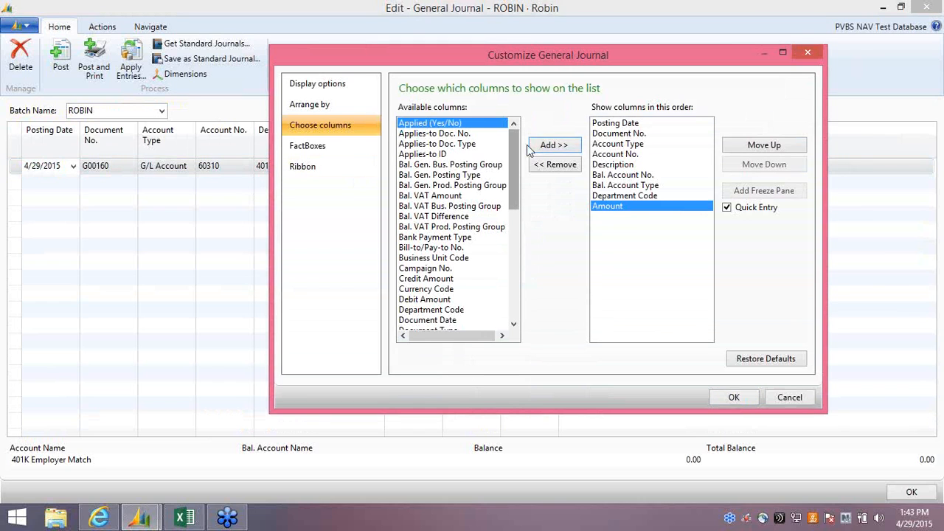
pyautogui.click(759, 146)
pyautogui.click(759, 146)
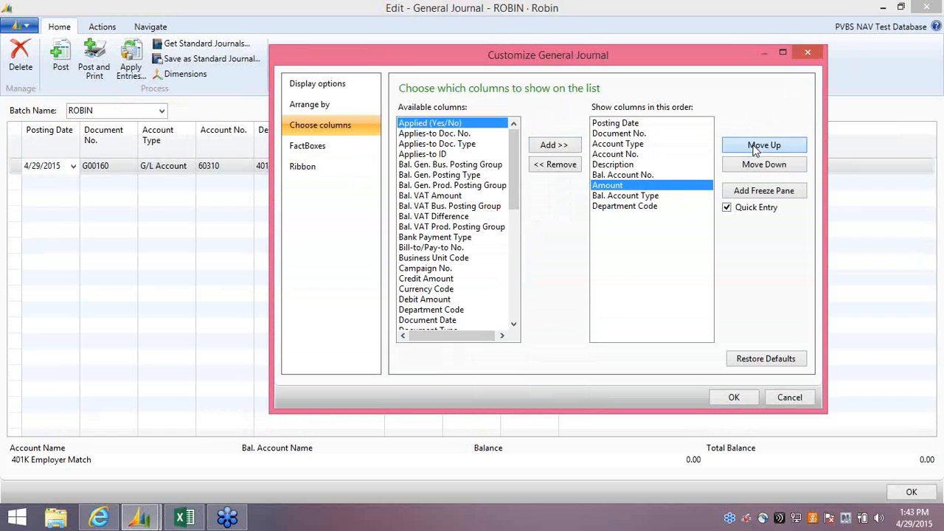
pyautogui.click(756, 147)
pyautogui.click(719, 398)
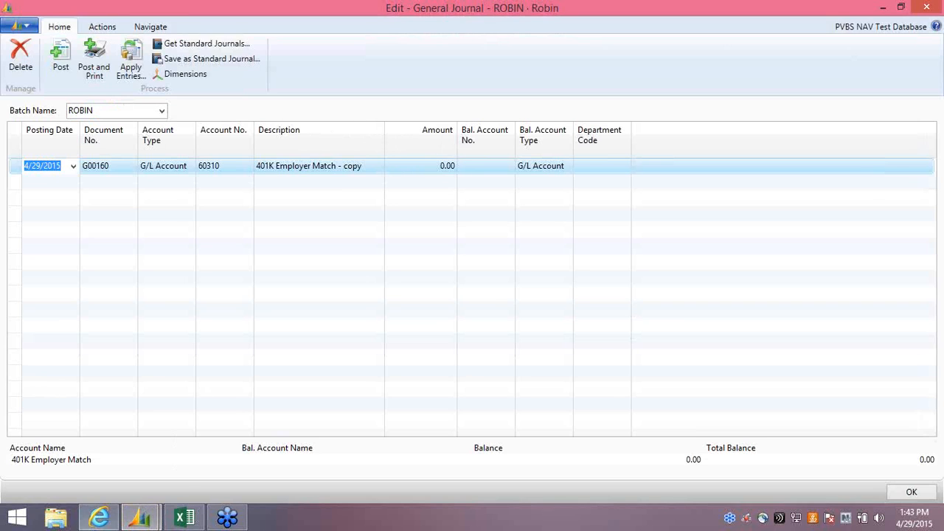
# Step: Return to Excel and recopy the five selected 401K Employer Match rows, cells A2 to I6
pyautogui.click(184, 516)
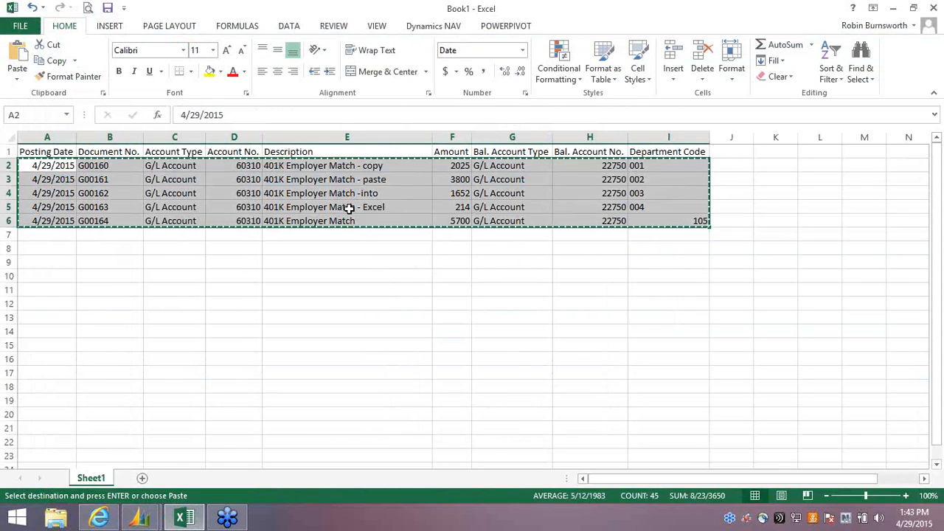
pyautogui.press('Escape')
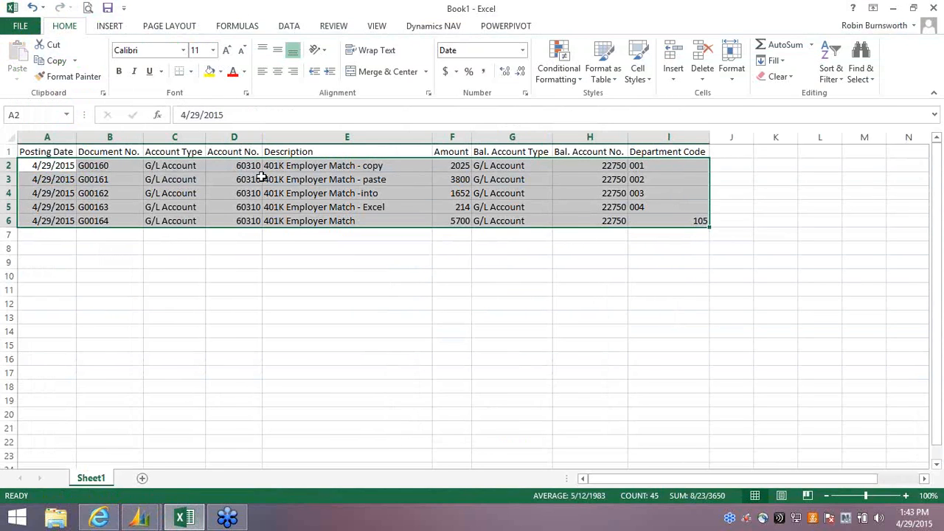
pyautogui.rightClick(260, 180)
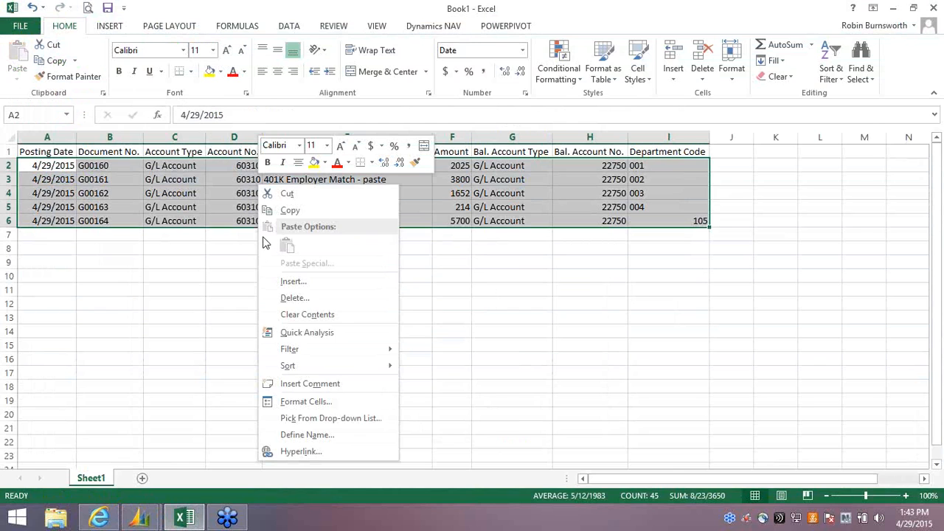
pyautogui.click(275, 210)
# Step: Switch to the General Journal and delete the leftover 401K Employer Match line for document G00160
pyautogui.click(140, 518)
pyautogui.click(214, 454)
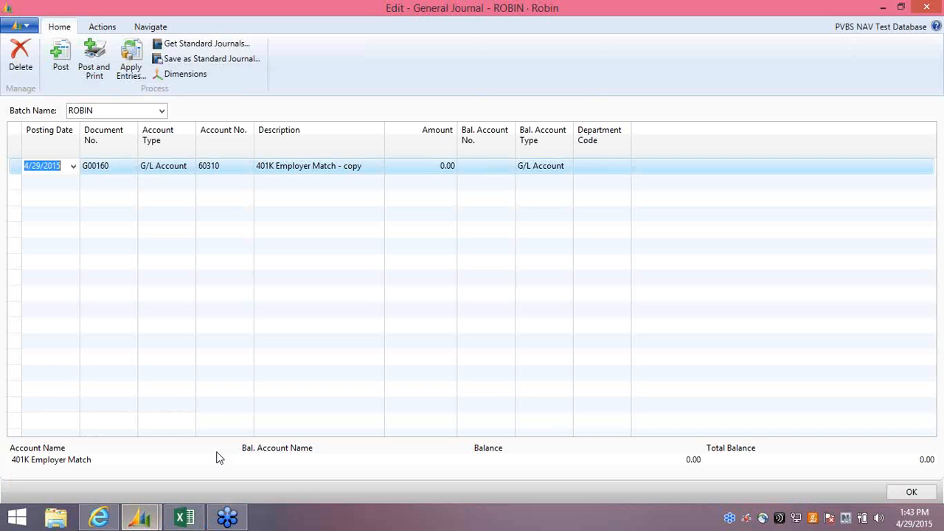
pyautogui.click(16, 166)
pyautogui.click(20, 56)
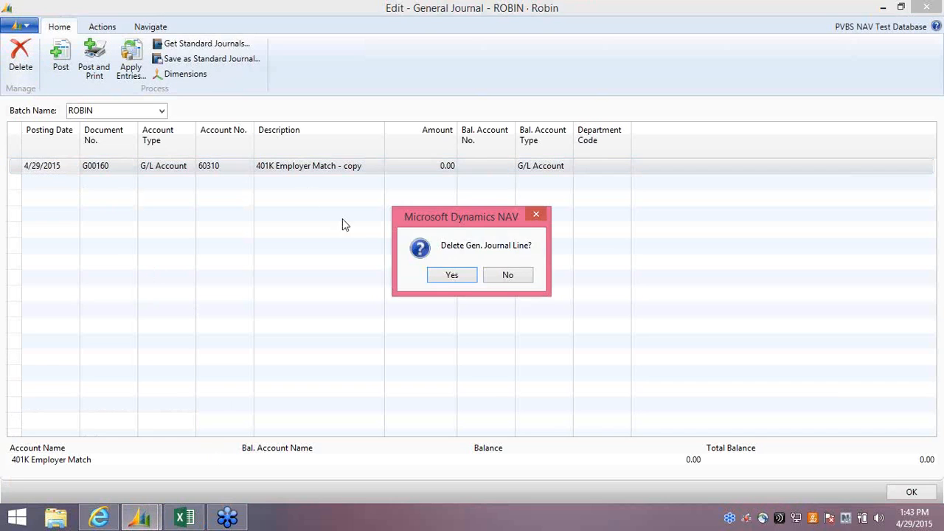
pyautogui.click(450, 274)
# Step: Try to paste the Excel rows into the General Journal with the Amount column included, and discard the invalid balancing account values
pyautogui.rightClick(30, 168)
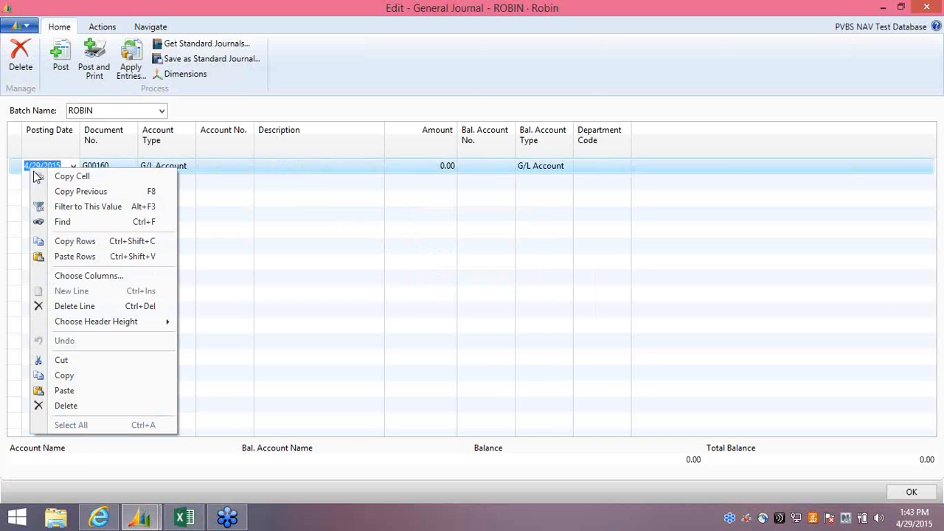
pyautogui.click(46, 258)
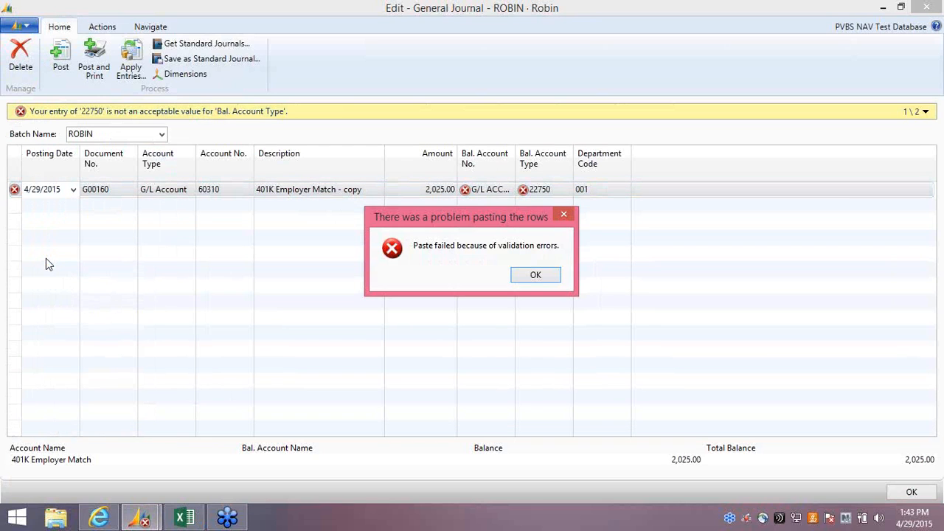
pyautogui.click(534, 275)
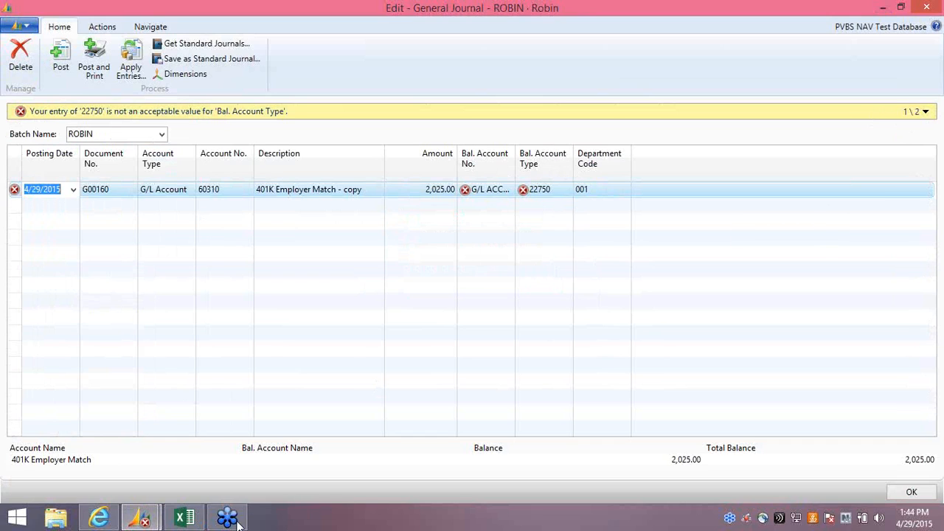
pyautogui.rightClick(493, 157)
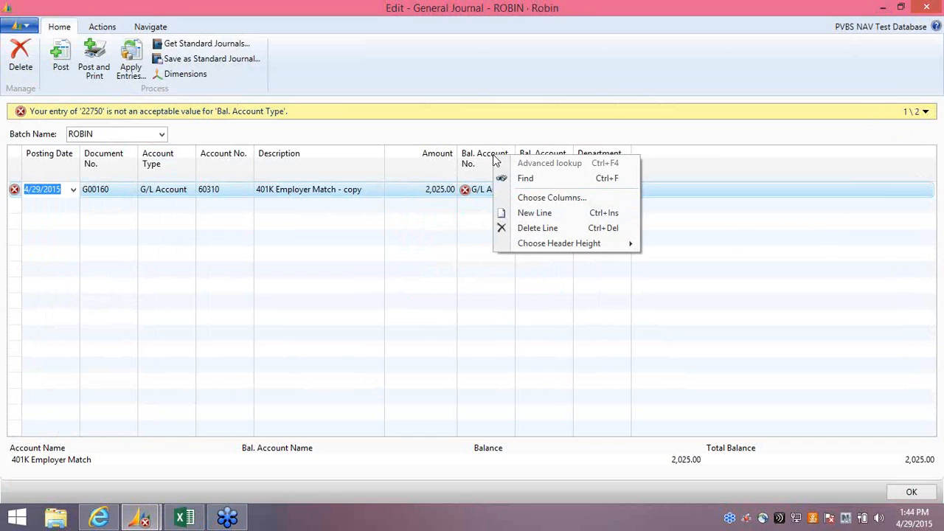
pyautogui.click(508, 194)
pyautogui.click(592, 277)
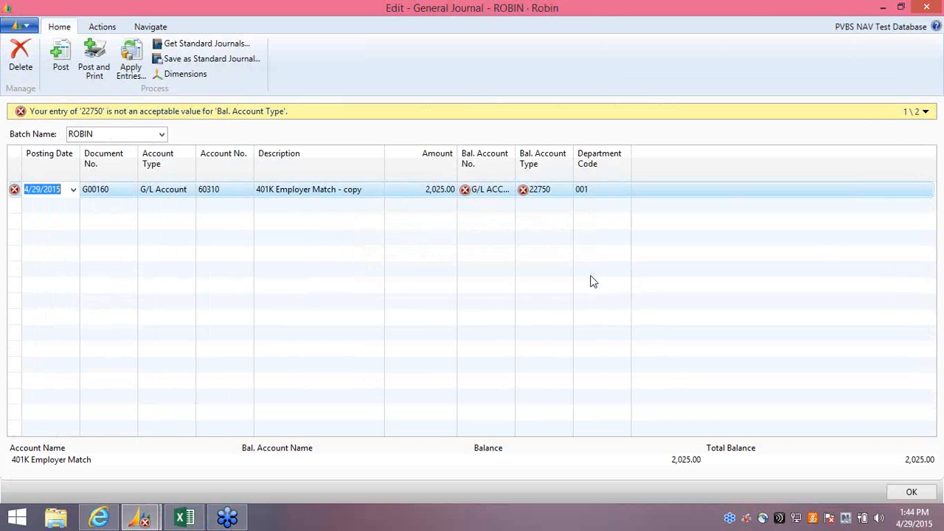
pyautogui.click(492, 191)
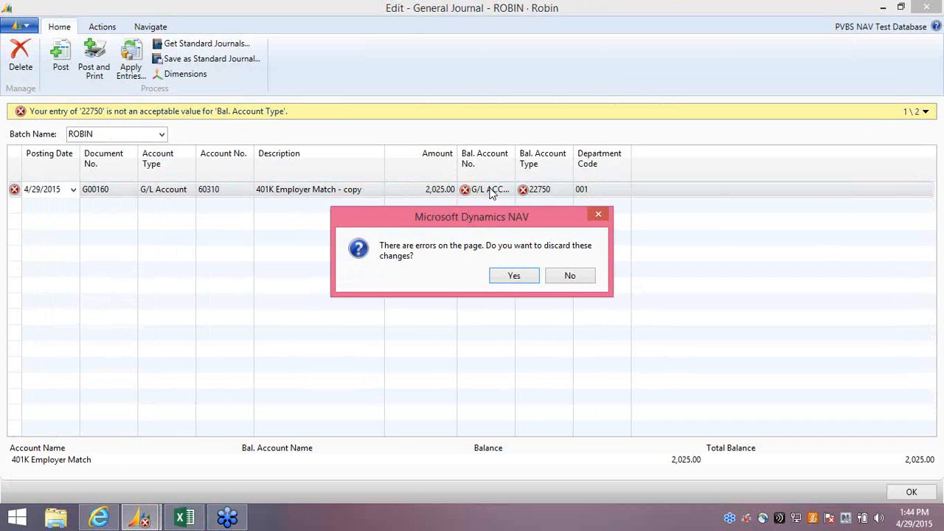
pyautogui.click(514, 275)
# Step: Move the Bal. Account Type column ahead of Bal. Account No. in the General Journal and apply the column layout
pyautogui.rightClick(479, 162)
pyautogui.click(503, 221)
pyautogui.click(619, 195)
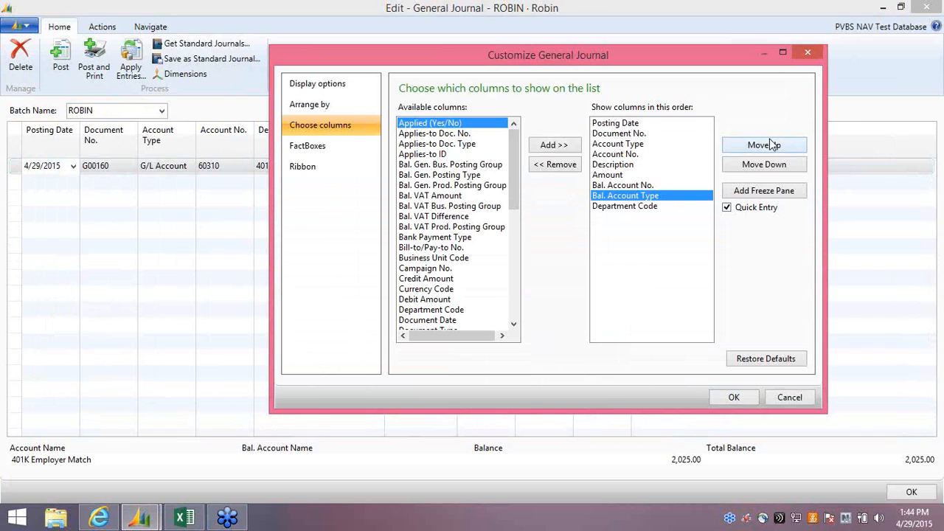
pyautogui.click(764, 145)
pyautogui.click(729, 398)
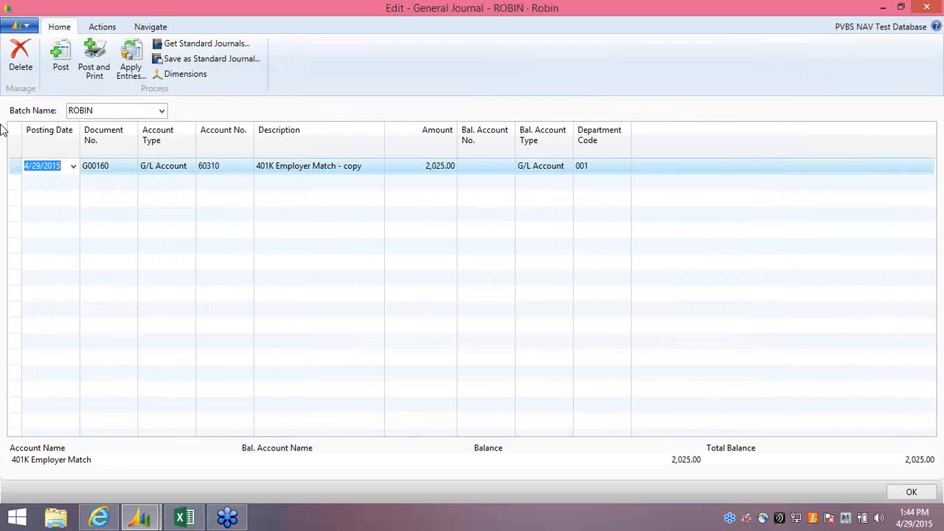
# Step: Delete the incomplete 401K Employer Match line for document G00160 from the General Journal
pyautogui.click(16, 166)
pyautogui.click(29, 49)
pyautogui.click(451, 275)
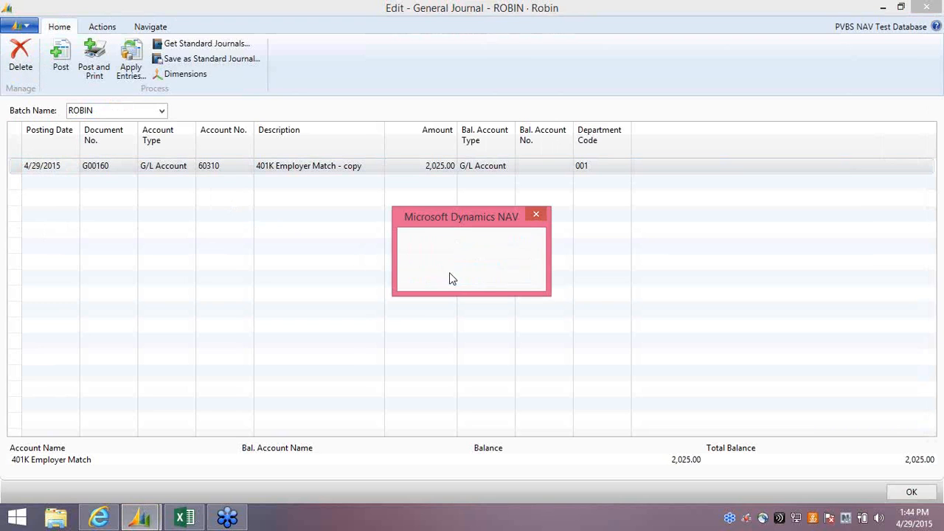
# Step: Switch to Excel, clear the old copy selection and recopy the five 401K Employer Match rows, cells A2 to I6
pyautogui.click(181, 518)
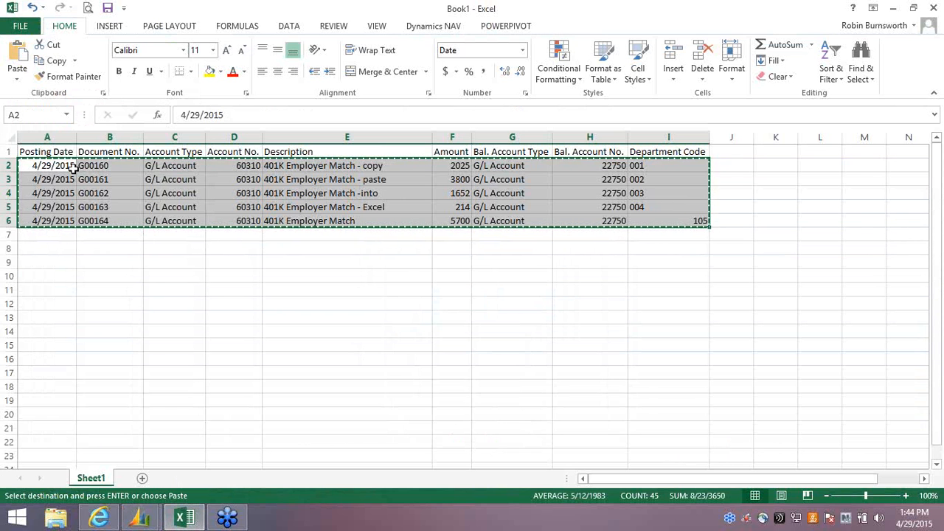
pyautogui.press('Escape')
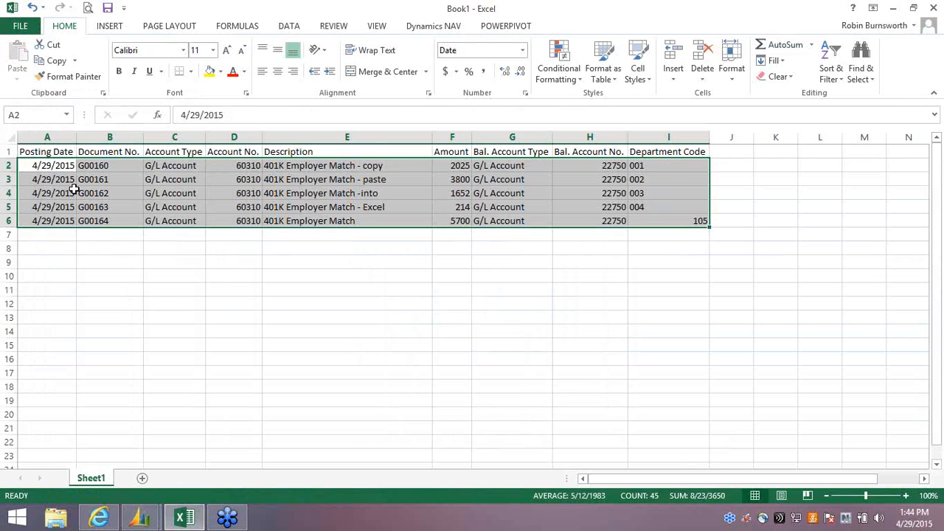
pyautogui.rightClick(73, 188)
pyautogui.click(107, 214)
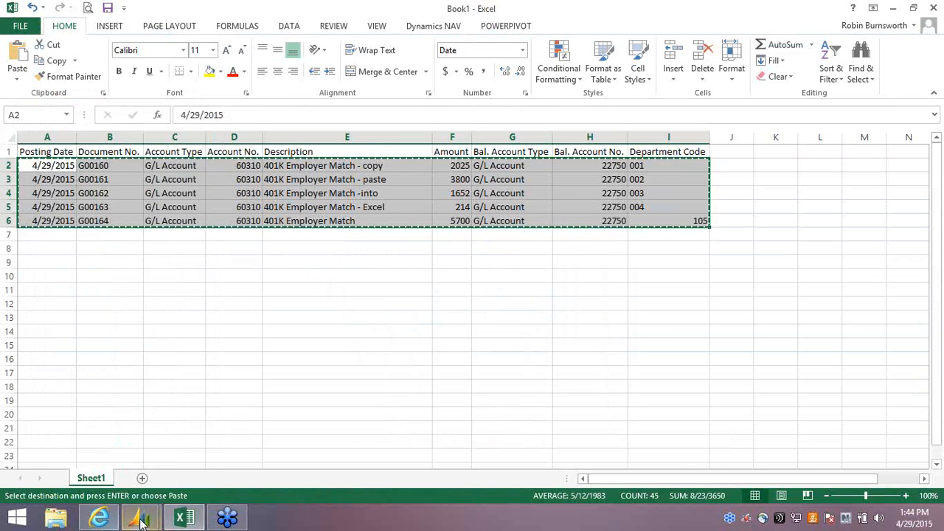
# Step: Switch to the General Journal and paste the five copied Excel rows starting at the first journal line
pyautogui.moveTo(139, 518)
pyautogui.click(221, 446)
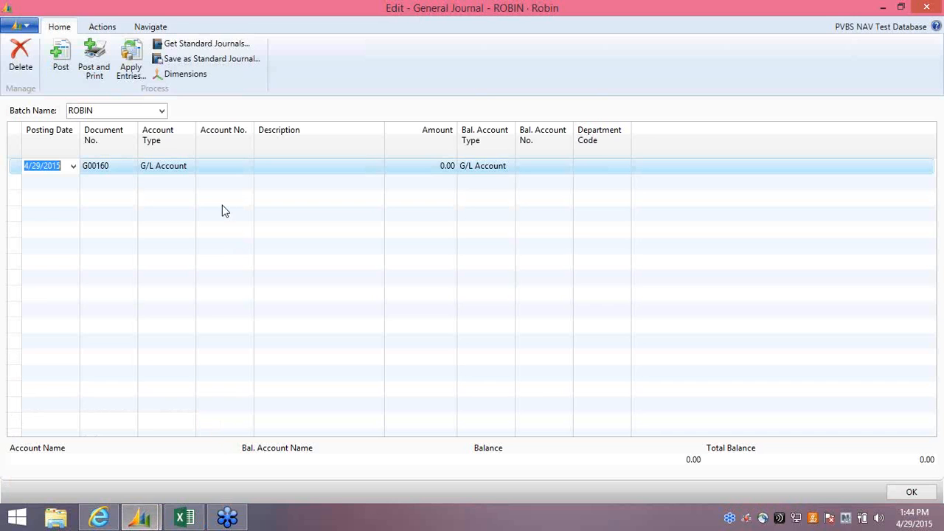
pyautogui.rightClick(19, 165)
pyautogui.click(42, 189)
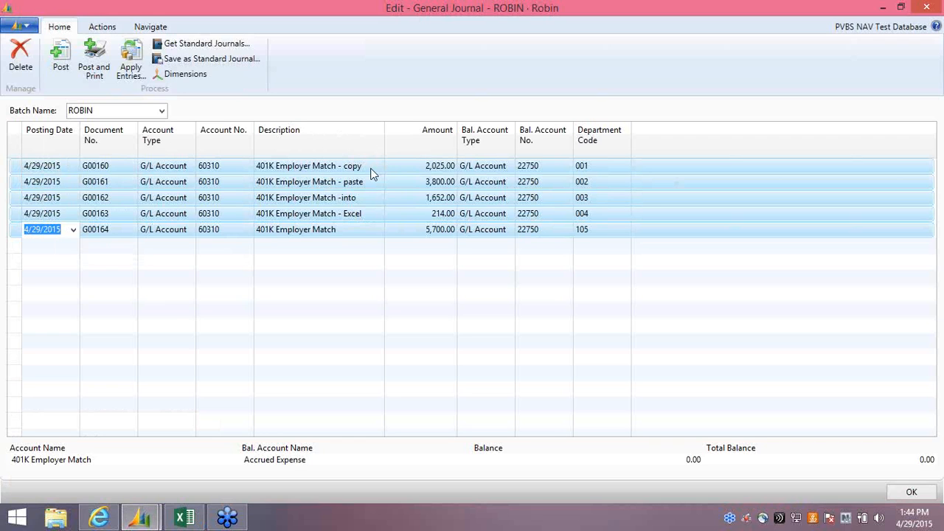
# Step: Clear the copy selection in Excel and check the pasted General Journal descriptions against the sheet
pyautogui.click(184, 517)
pyautogui.click(410, 189)
pyautogui.press('Escape')
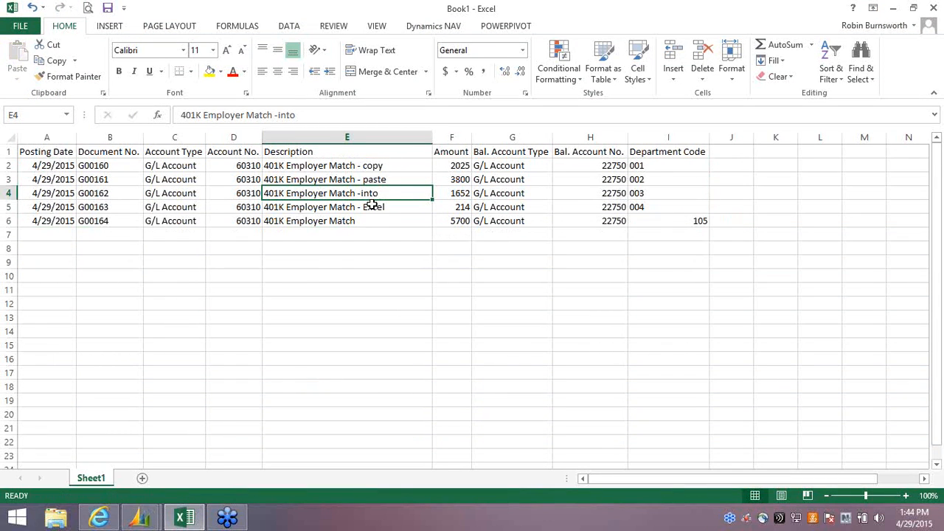
pyautogui.moveTo(186, 523)
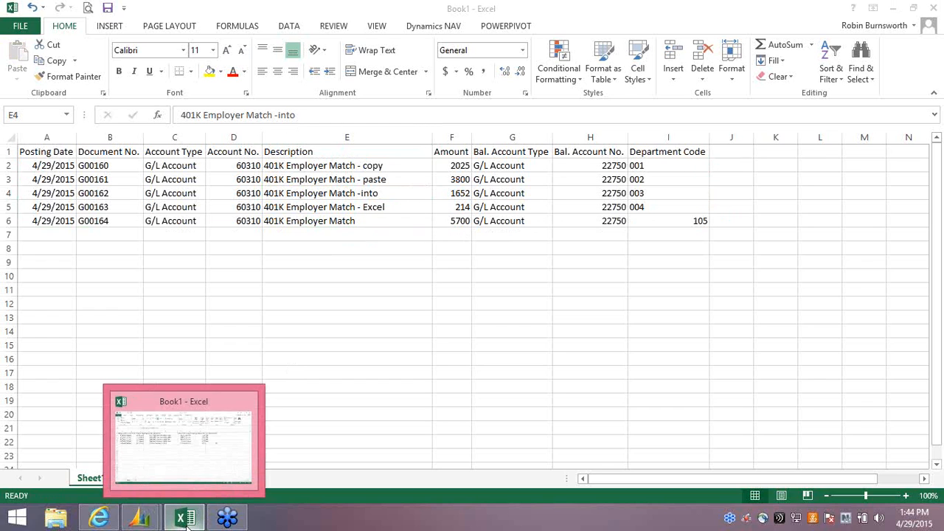
pyautogui.click(185, 522)
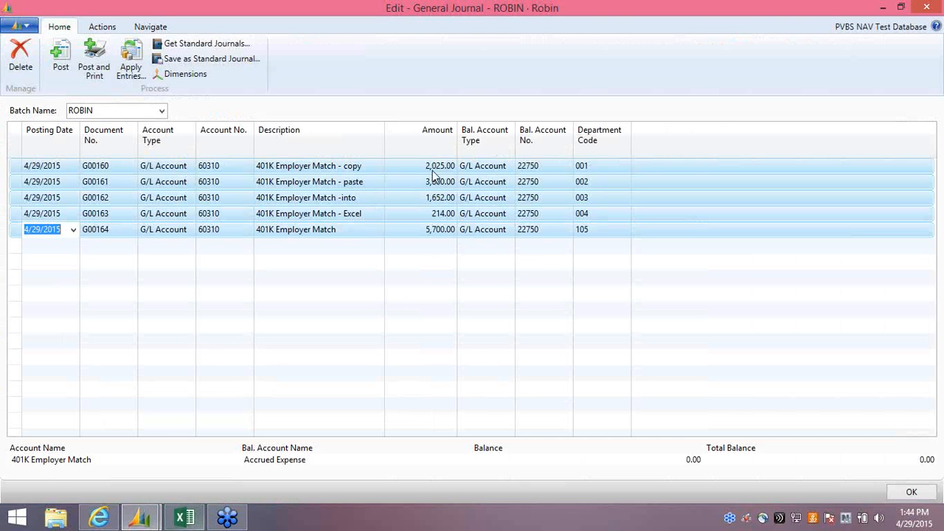
pyautogui.click(373, 167)
pyautogui.click(366, 182)
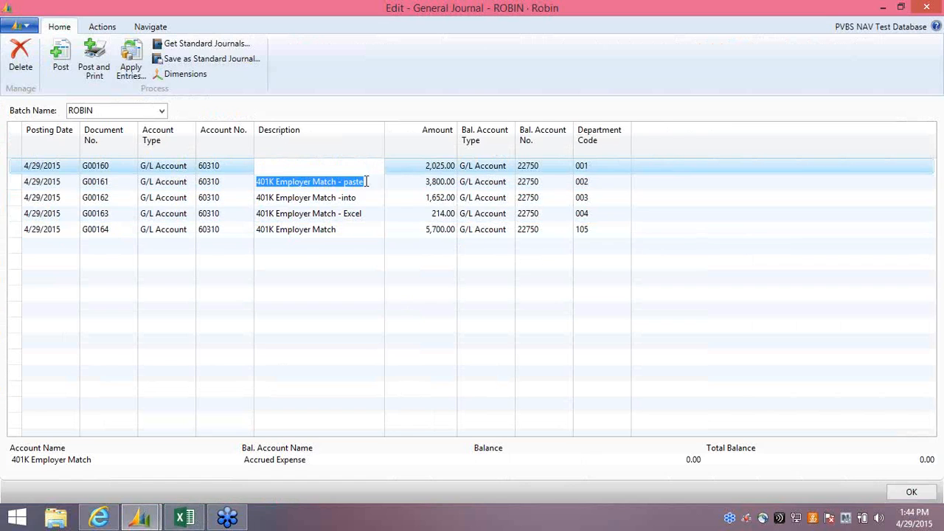
pyautogui.click(353, 197)
pyautogui.click(349, 212)
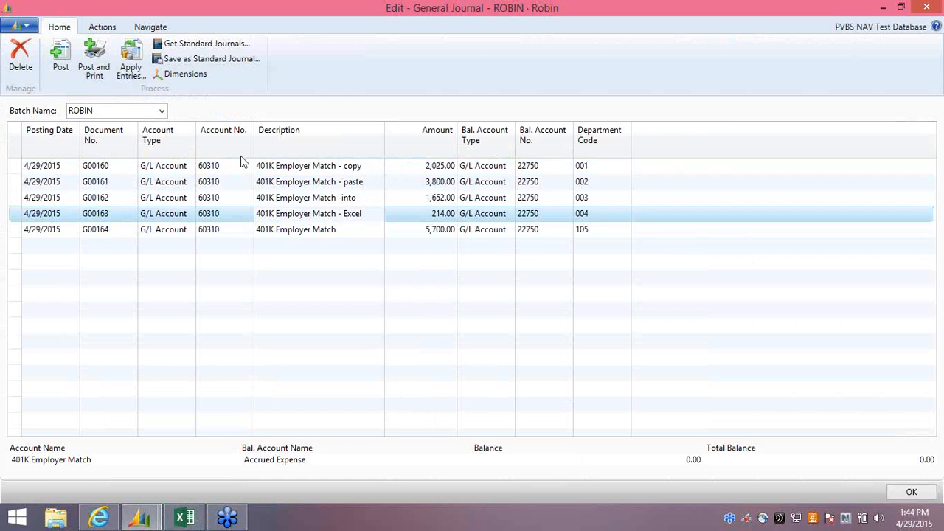
# Step: Select all five pasted 401K Employer Match lines in the General Journal and delete them
pyautogui.click(14, 150)
pyautogui.click(21, 61)
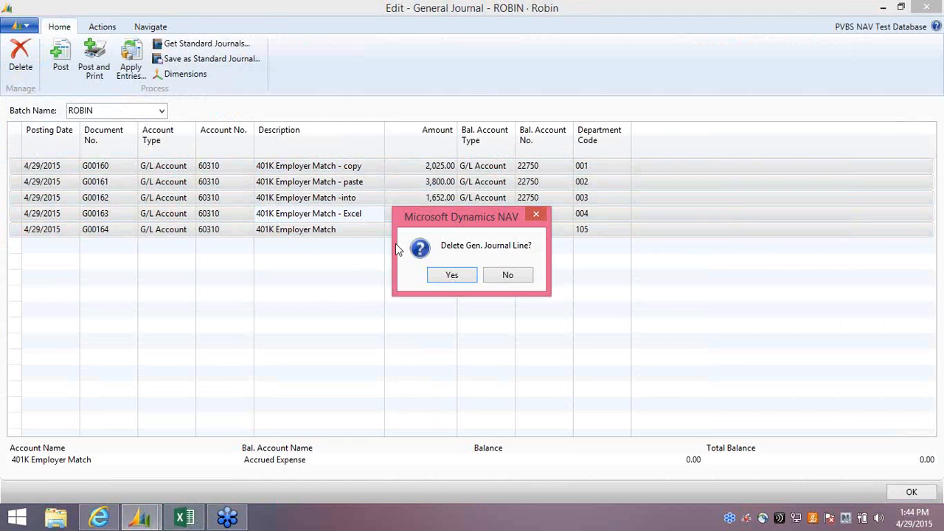
pyautogui.click(450, 278)
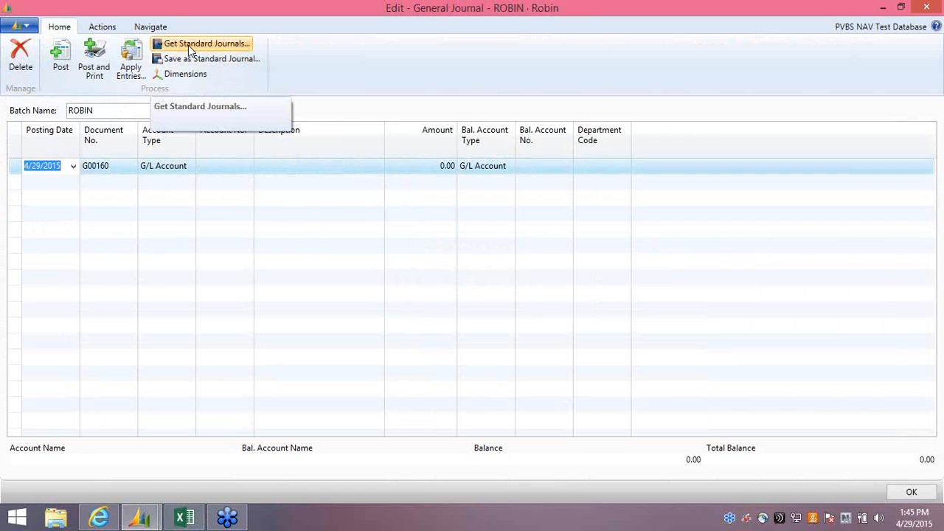
# Step: Return to Excel and copy the five 401K Employer Match data rows, cells A2 to I6, without the header row
pyautogui.rightClick(20, 175)
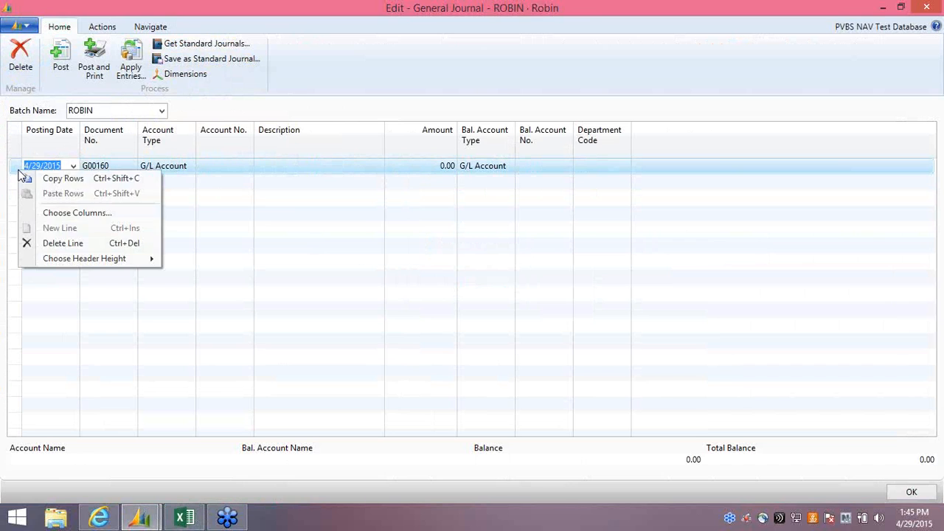
pyautogui.click(184, 517)
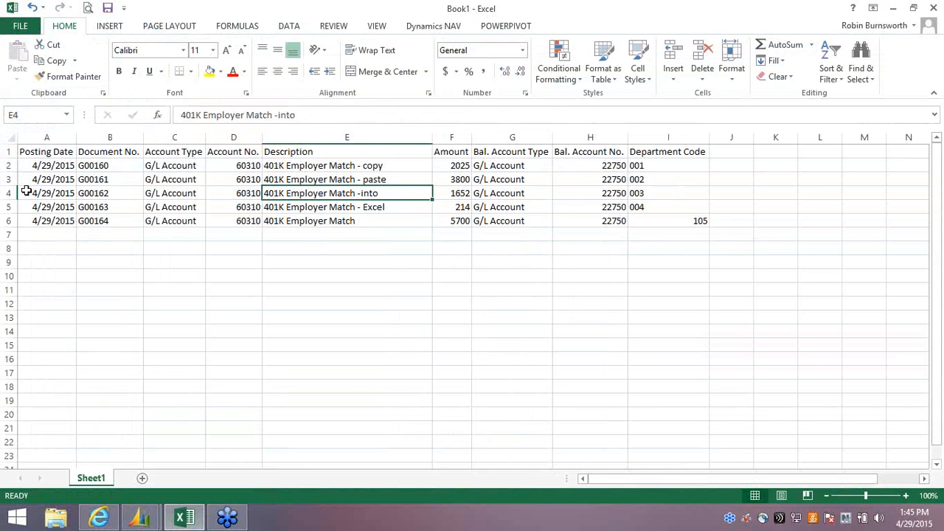
pyautogui.moveTo(9, 166); pyautogui.dragTo(10, 191)
pyautogui.click(60, 168)
pyautogui.moveTo(73, 166); pyautogui.dragTo(701, 215)
pyautogui.rightClick(354, 170)
pyautogui.click(369, 210)
# Step: Switch back to the General Journal and paste the copied rows into the emptied ROBIN batch
pyautogui.click(190, 520)
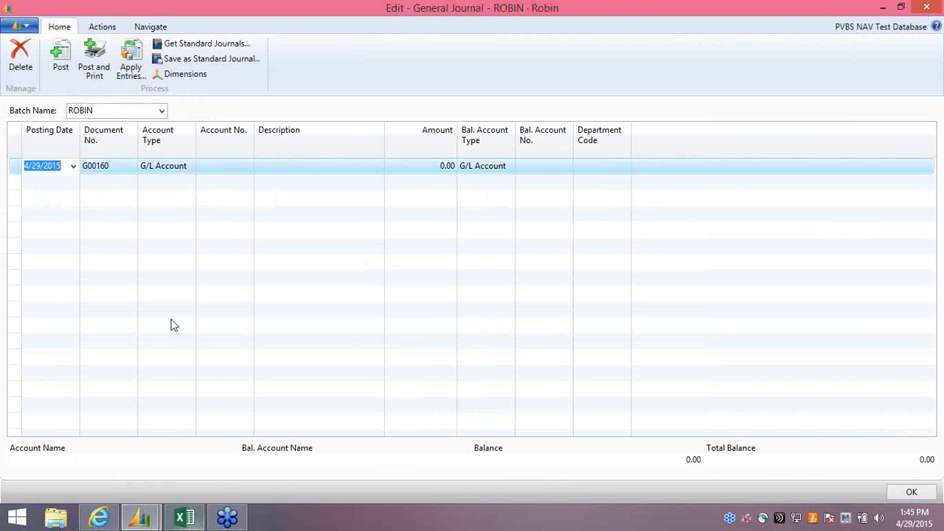
pyautogui.rightClick(36, 171)
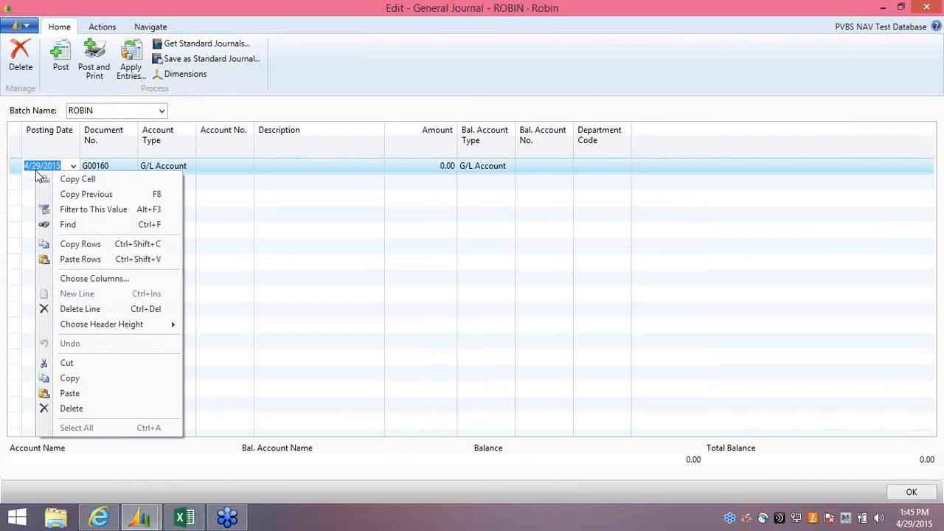
pyautogui.click(67, 260)
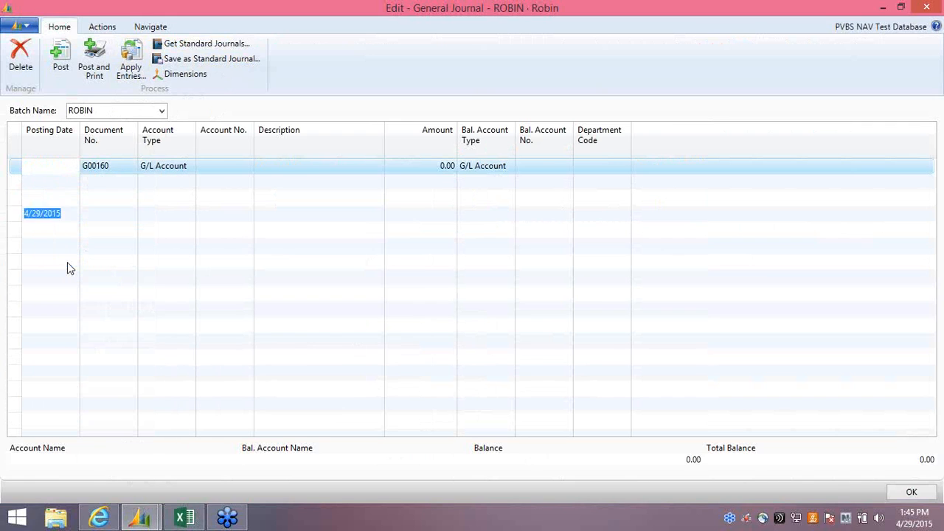
pyautogui.click(66, 198)
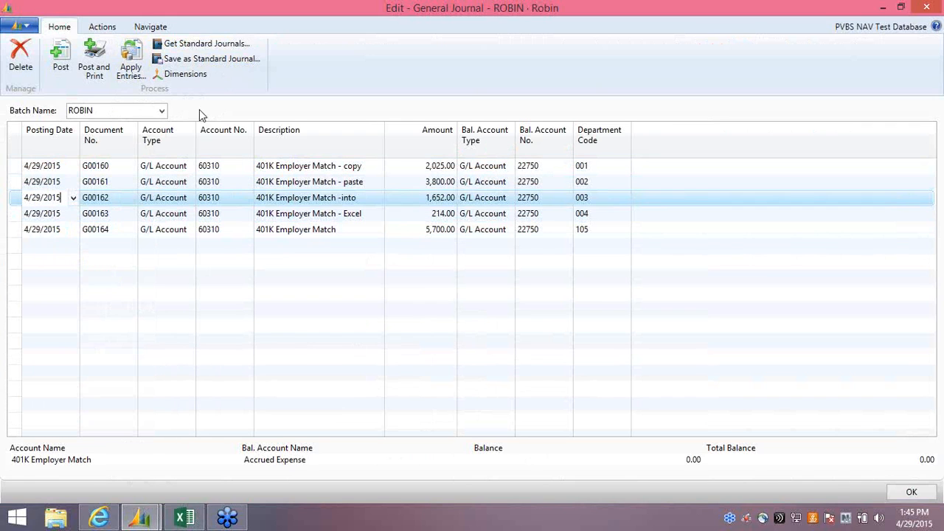
# Step: Start saving the lines as a standard journal and create a new standard journal code 401K with description 401K Match
pyautogui.click(202, 59)
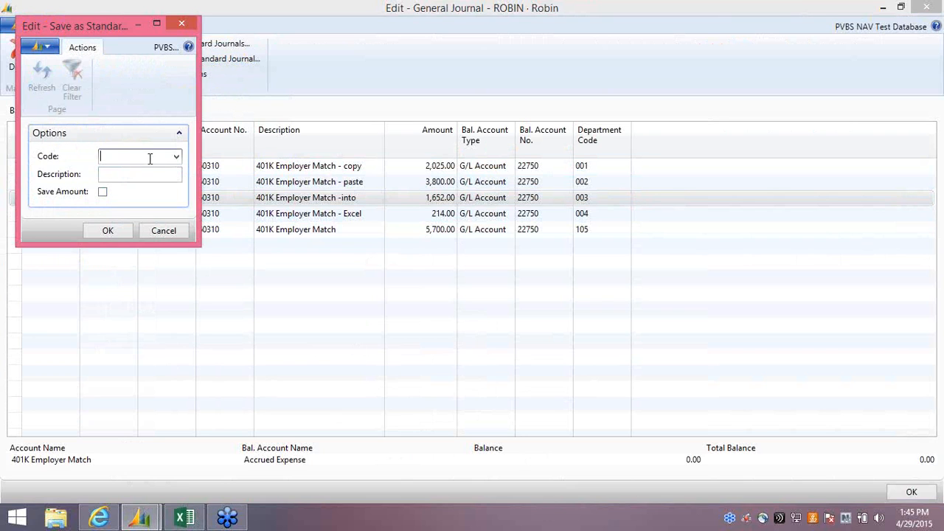
pyautogui.click(177, 158)
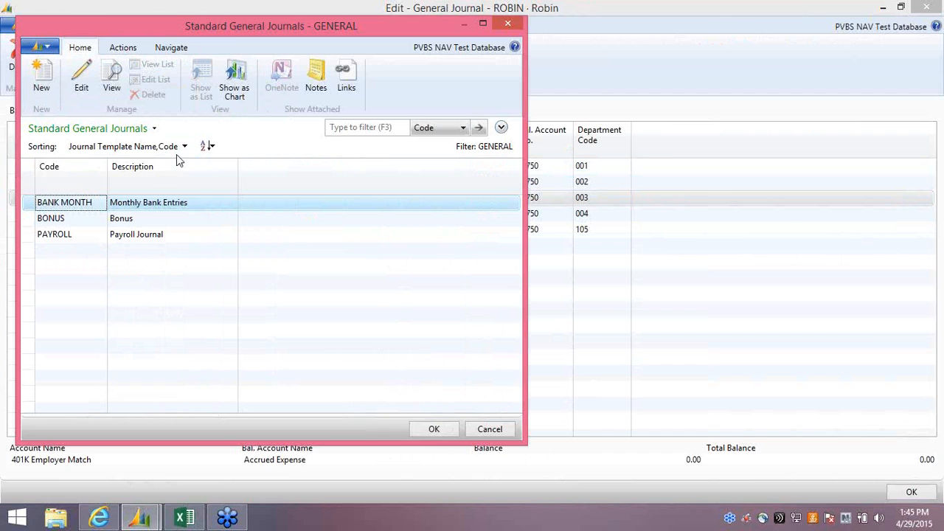
pyautogui.click(42, 74)
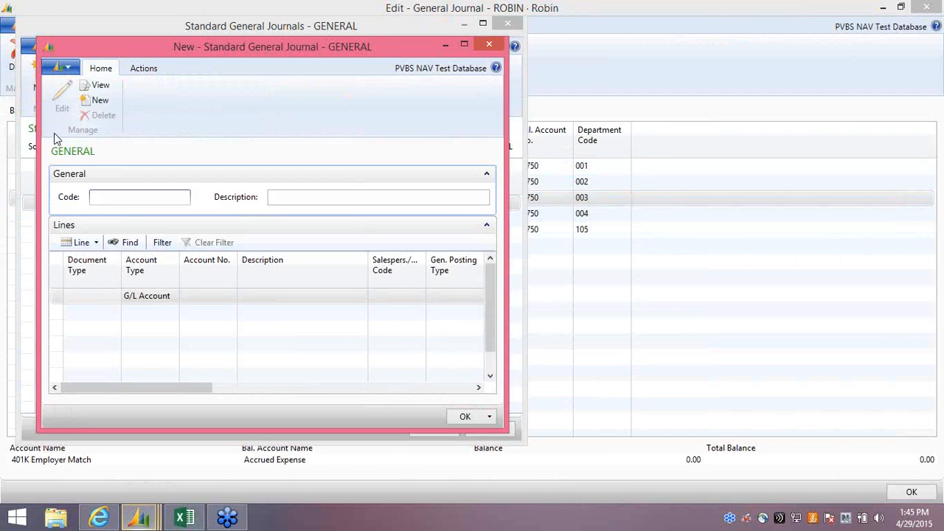
pyautogui.write('401K')
pyautogui.press('Tab')
pyautogui.write('4')
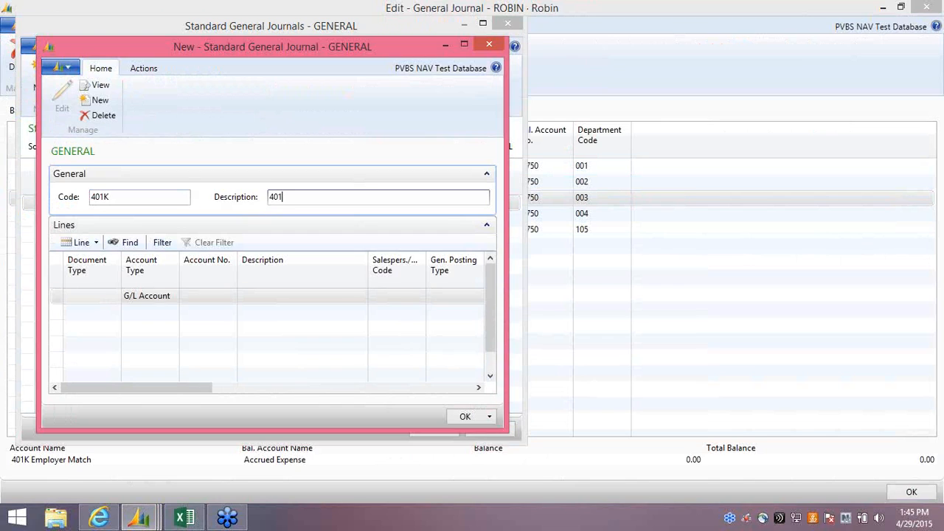
pyautogui.write('01K ma')
pyautogui.press('BackSpace')
pyautogui.press('BackSpace')
pyautogui.write('Match')
pyautogui.click(468, 418)
# Step: Save the journal lines to standard journal 401K with amounts included, agreeing to overwrite the existing 401K entry
pyautogui.click(56, 206)
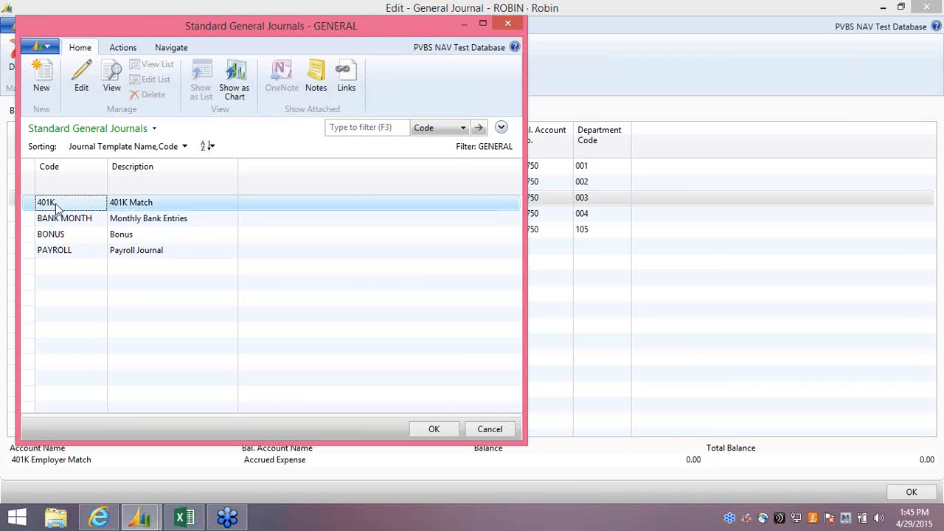
pyautogui.click(435, 428)
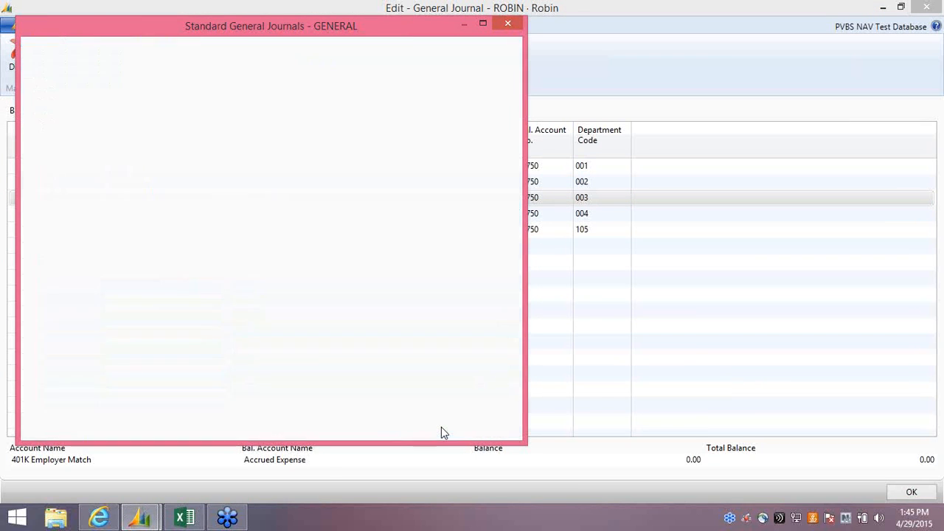
pyautogui.click(104, 192)
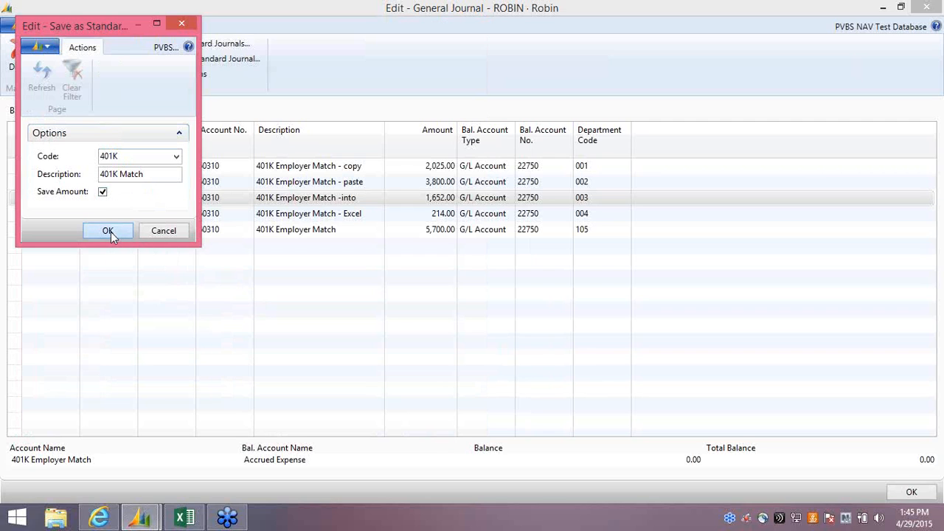
pyautogui.click(107, 230)
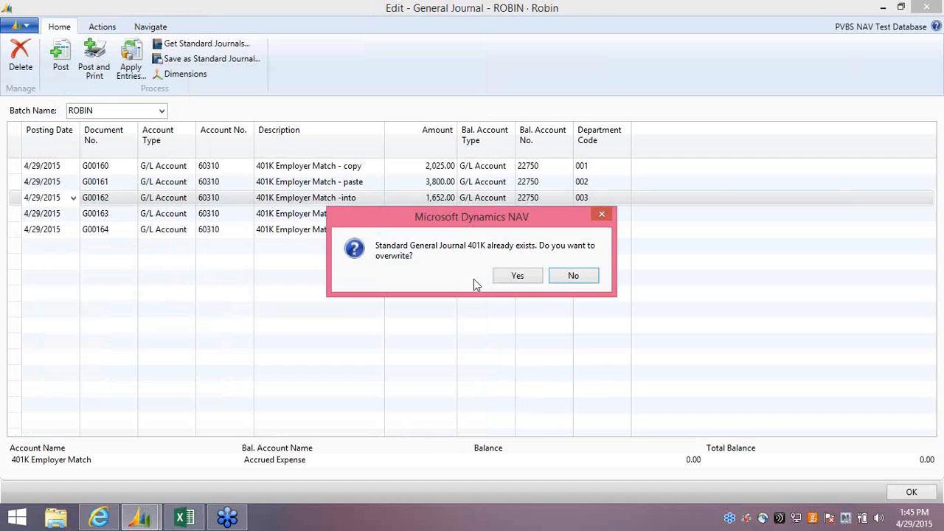
pyautogui.click(516, 282)
pyautogui.click(568, 275)
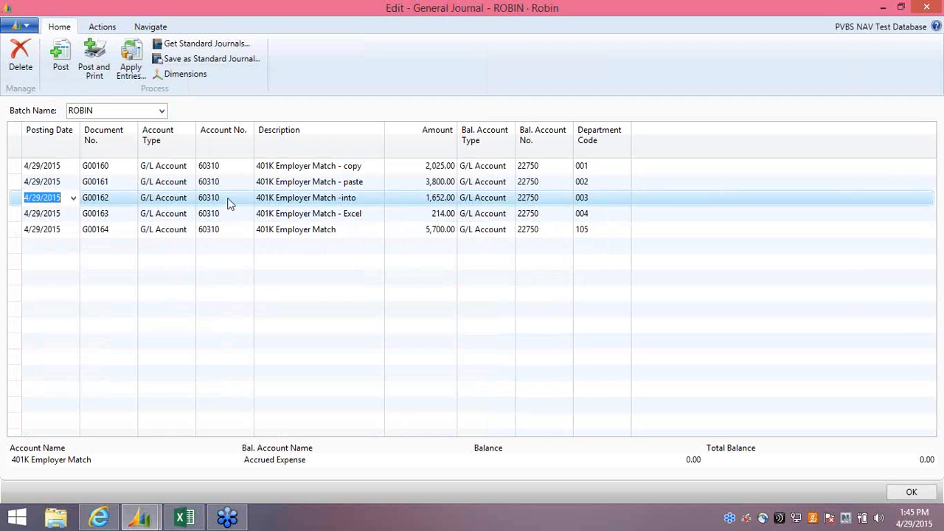
# Step: Delete the five 401K Employer Match lines, G00160 to G00164, from the ROBIN batch
pyautogui.keyDown('shift'); pyautogui.click(8, 165); pyautogui.keyUp('shift')
pyautogui.keyDown('shift'); pyautogui.click(8, 229); pyautogui.keyUp('shift')
pyautogui.click(21, 55)
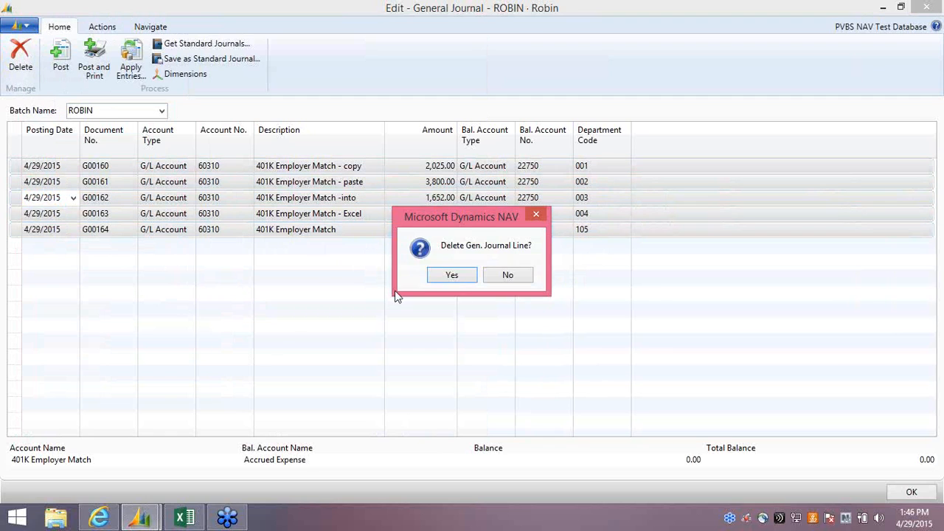
pyautogui.click(468, 278)
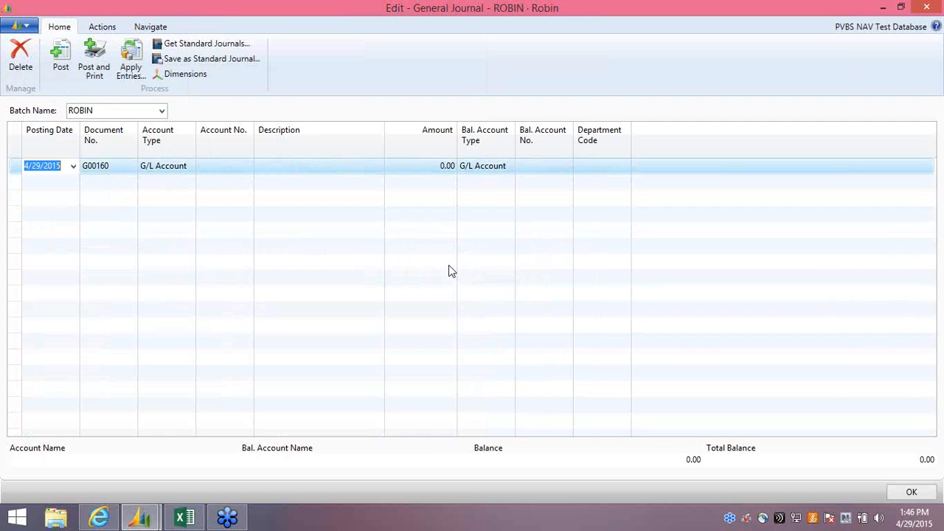
# Step: Insert the lines of standard journal 401K into the General Journal
pyautogui.click(206, 45)
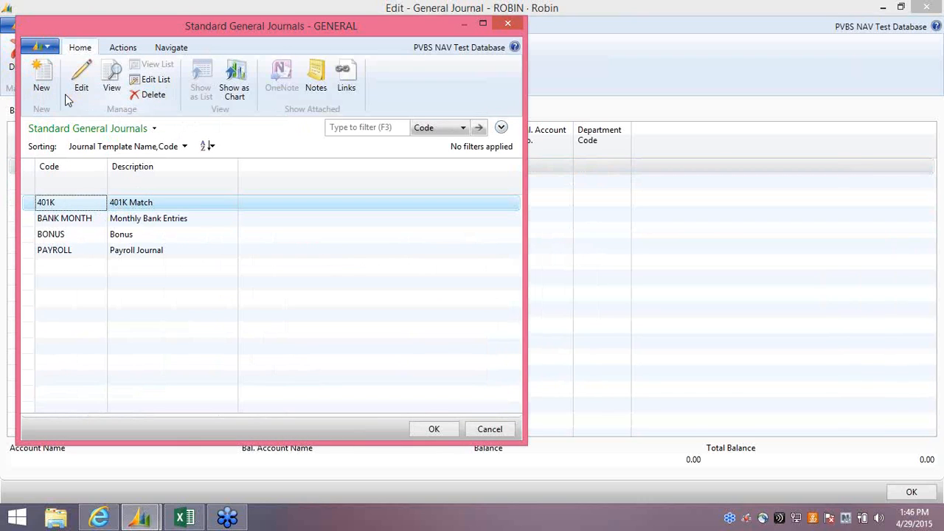
pyautogui.click(431, 430)
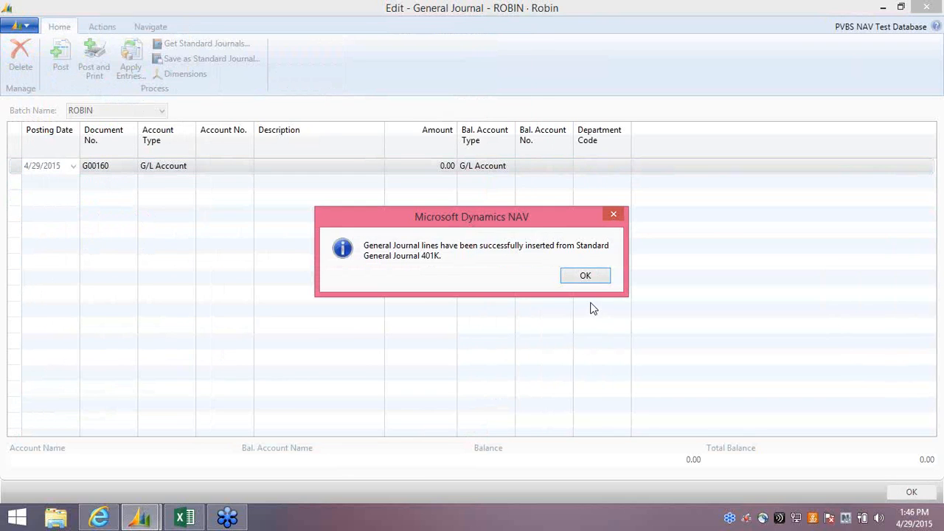
pyautogui.click(585, 276)
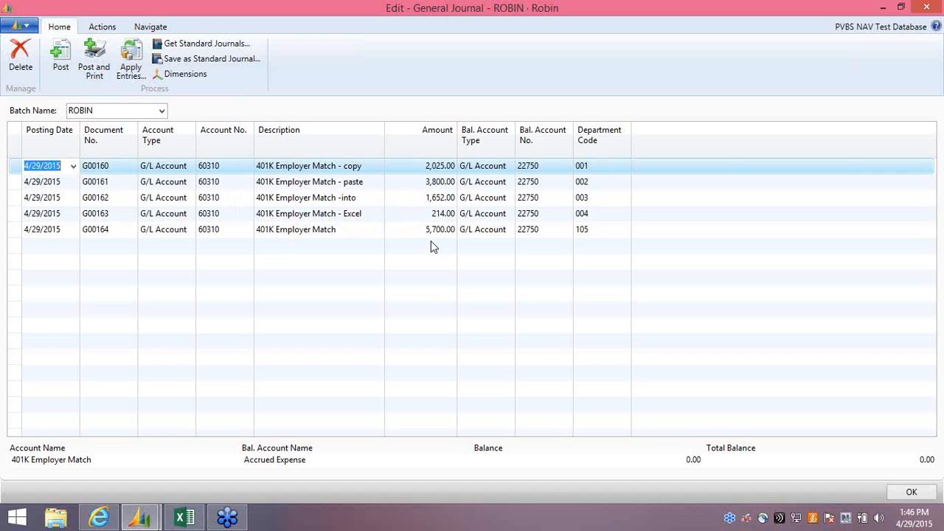
pyautogui.click(938, 213)
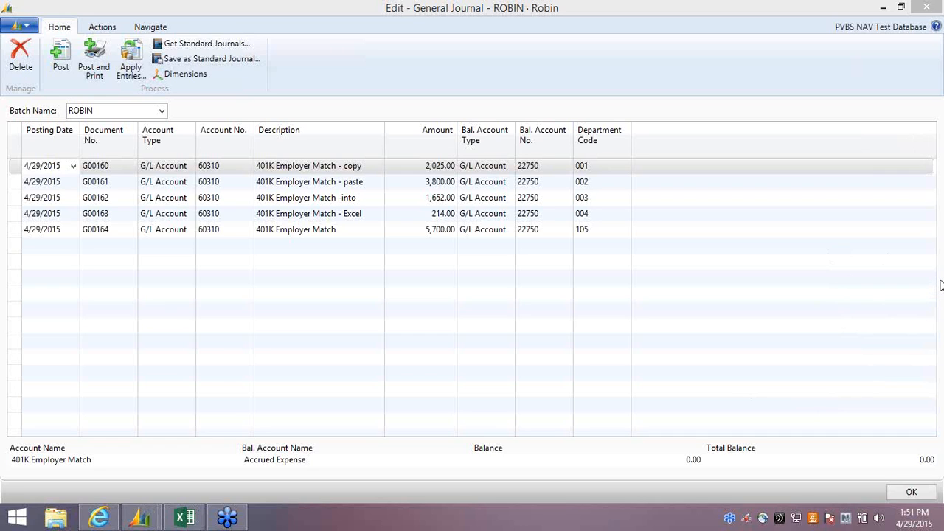
pyautogui.moveTo(935, 4)
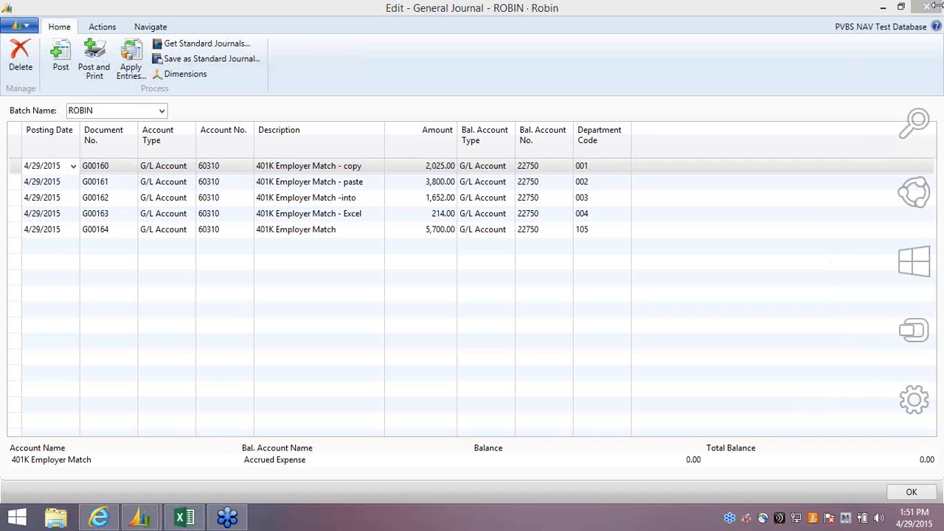